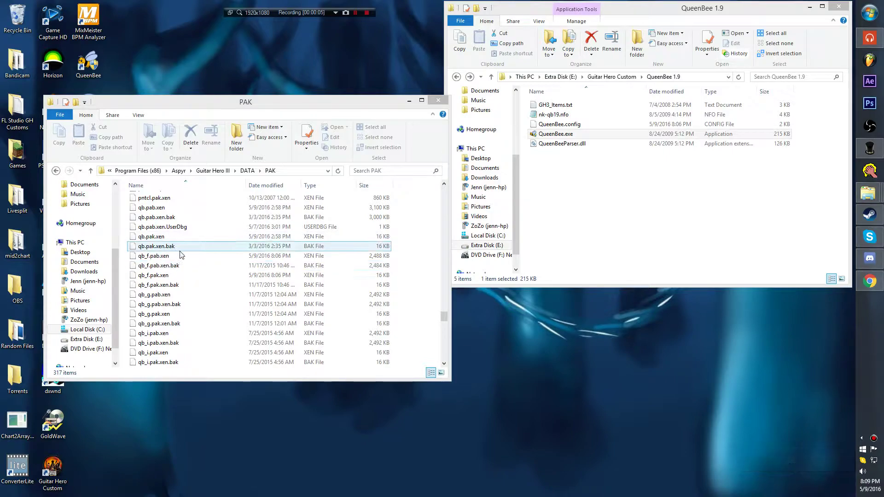
# - Launch QueenBee.exe and bring the PAK folder back to the front
pyautogui.click(194, 256)
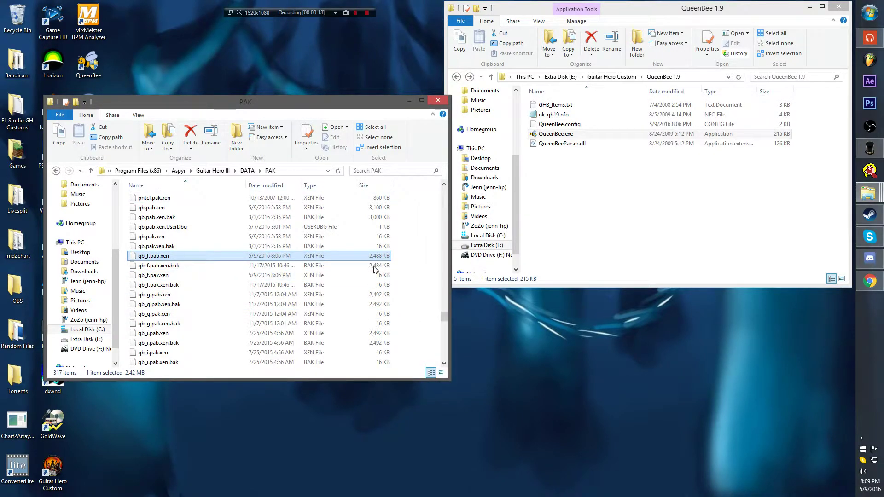
pyautogui.scroll(-1, 290, 256)
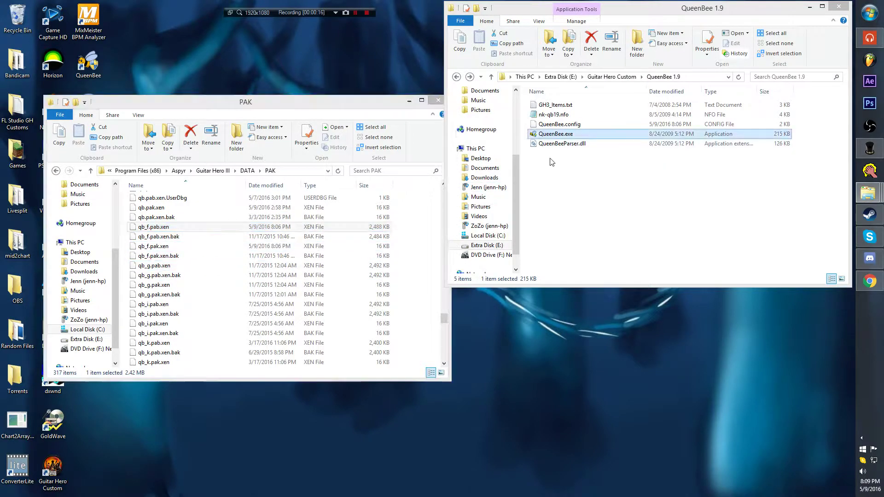
pyautogui.doubleClick(555, 134)
pyautogui.click(313, 110)
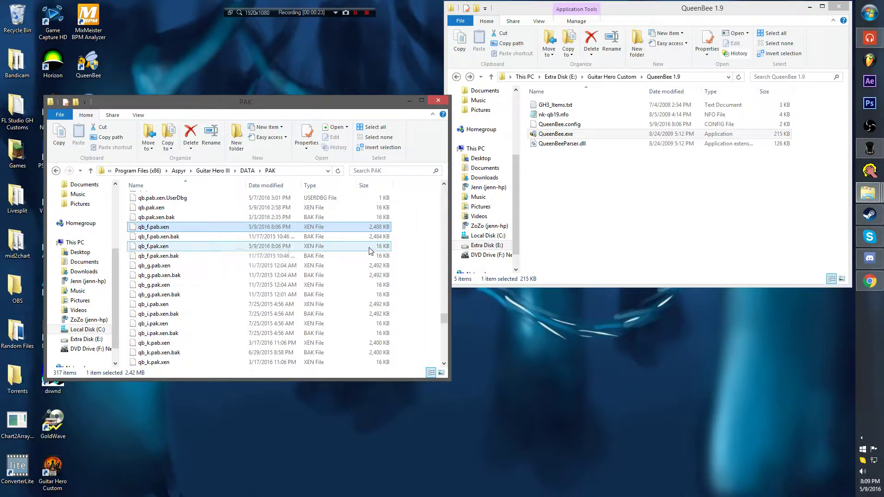
pyautogui.scroll(1, 398, 265)
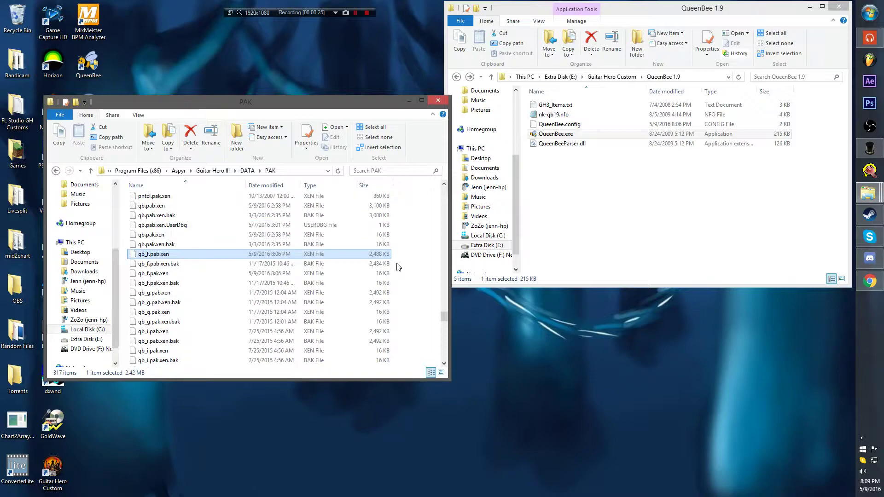
# - Select the German qb_g.pab.xen and qb_g.pak.xen files in the PAK folder
pyautogui.click(407, 277)
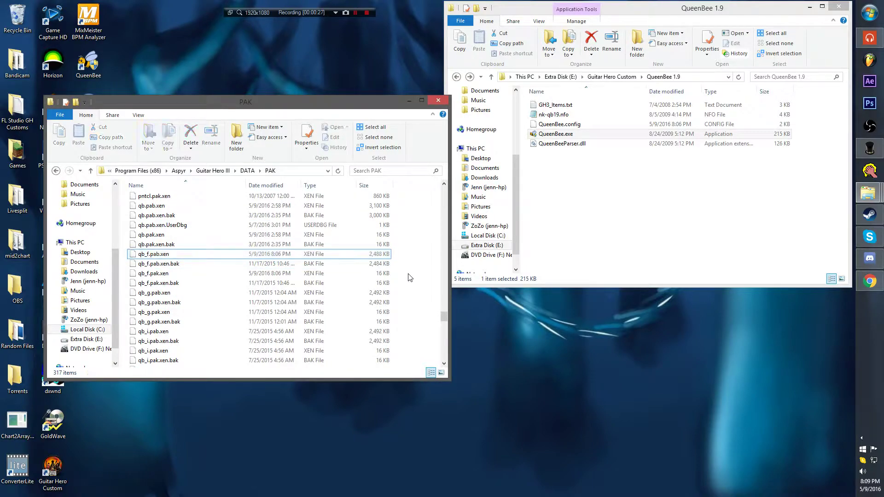
pyautogui.scroll(-1, 408, 278)
pyautogui.scroll(1, 170, 248)
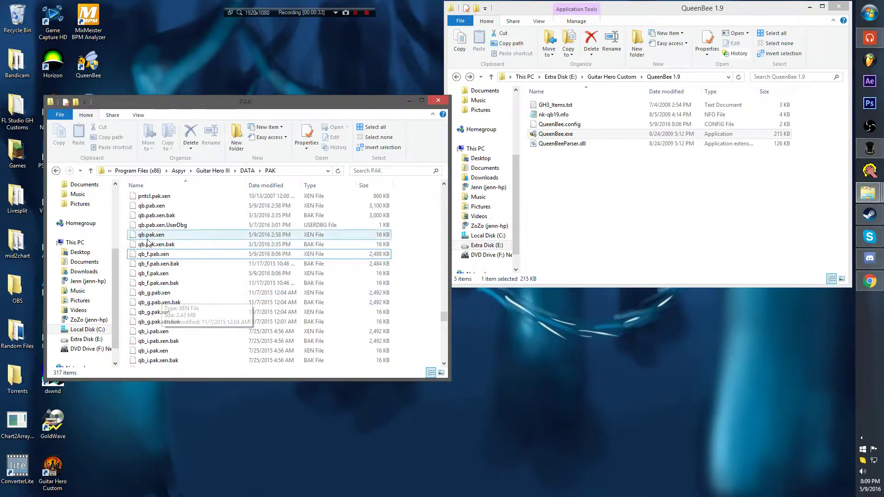
pyautogui.click(161, 296)
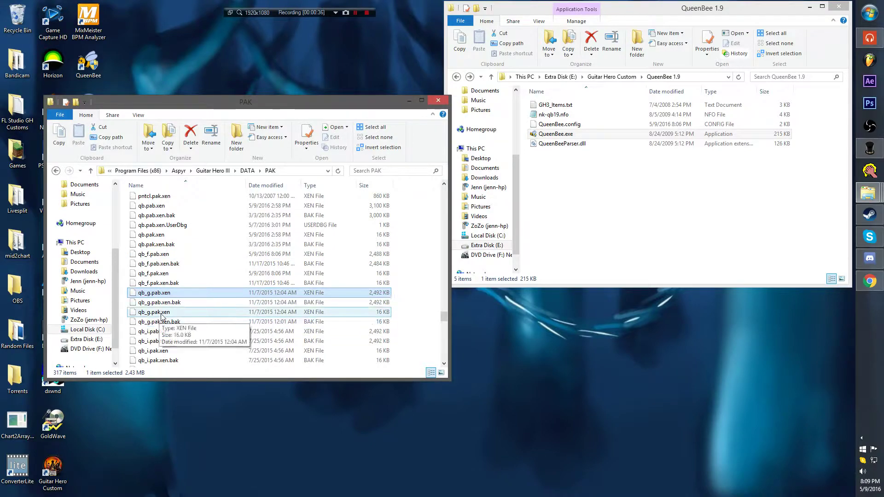
pyautogui.keyDown('ctrl'); pyautogui.click(161, 312); pyautogui.keyUp('ctrl')
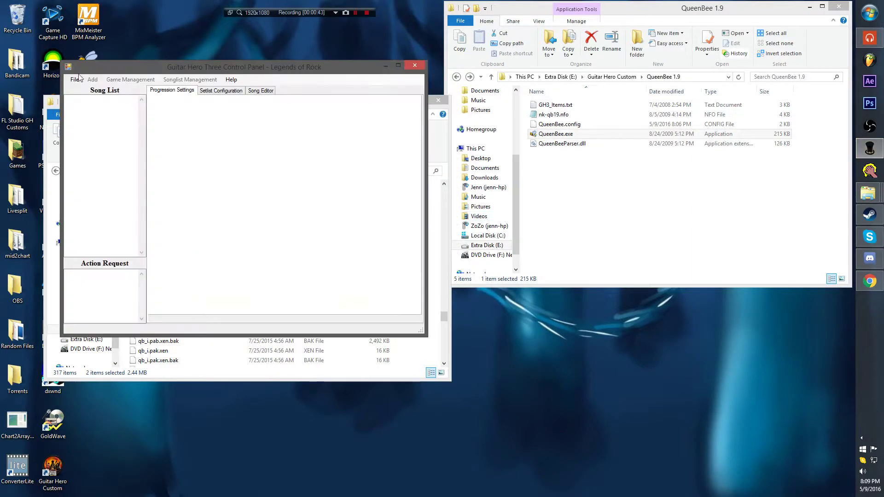
# - Choose the Guitar Hero III (Italian) game settings to open
pyautogui.click(75, 79)
pyautogui.click(81, 87)
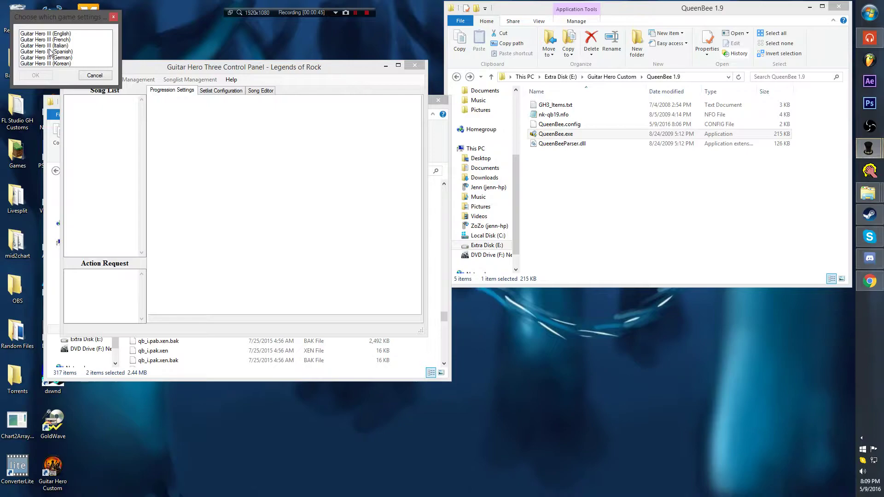
pyautogui.click(51, 55)
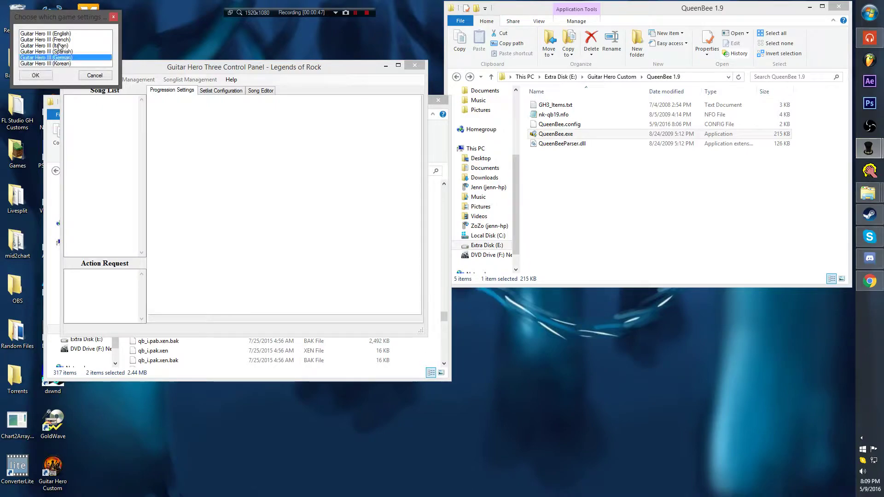
pyautogui.click(59, 47)
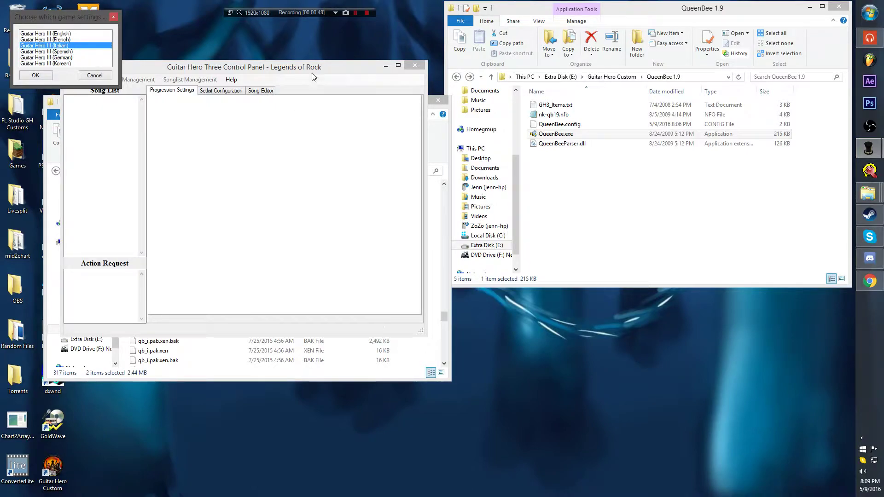
# - Select qb_i.pab.xen and qb_i.pak.xen in the PAK folder
pyautogui.click(434, 155)
pyautogui.scroll(-2, 221, 351)
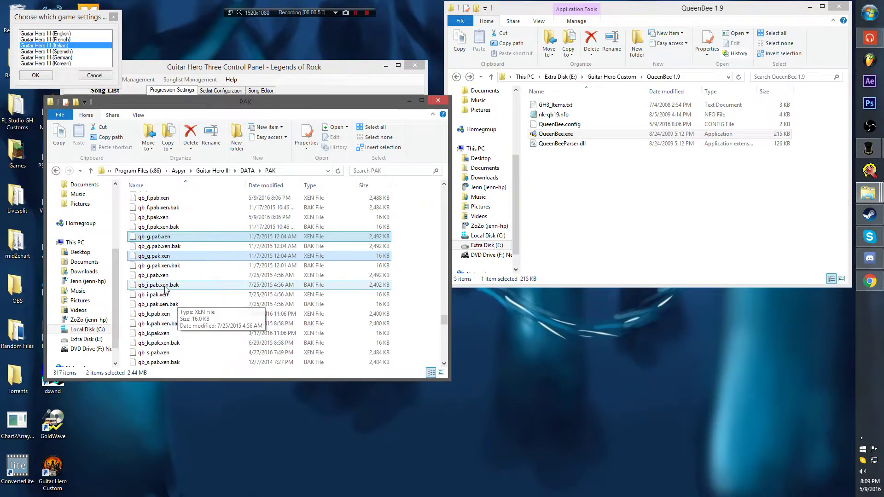
pyautogui.click(159, 275)
pyautogui.keyDown('ctrl'); pyautogui.click(159, 294); pyautogui.keyUp('ctrl')
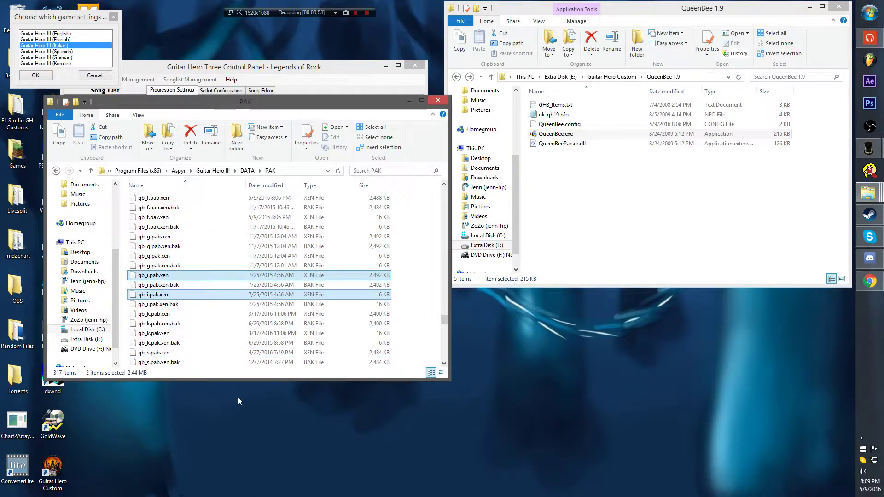
# - Load the Italian settings, check the Single Career and Plum's 80 Song setlists, then close
pyautogui.click(45, 75)
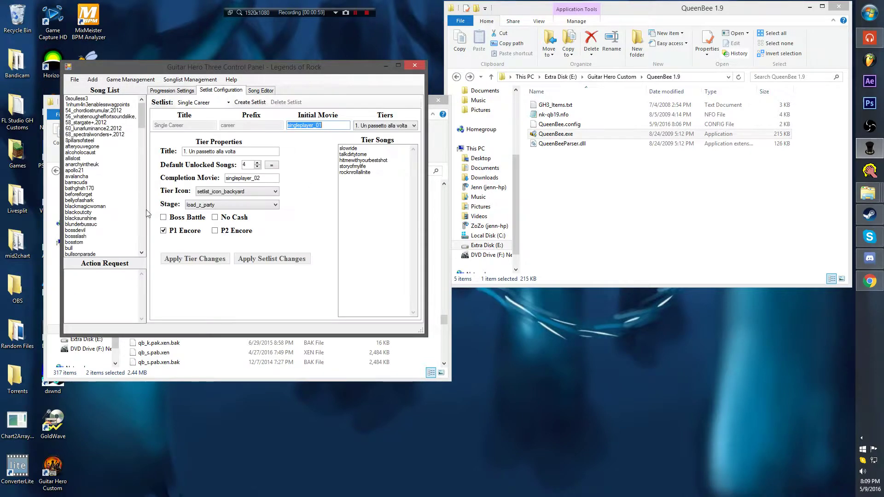
pyautogui.click(220, 103)
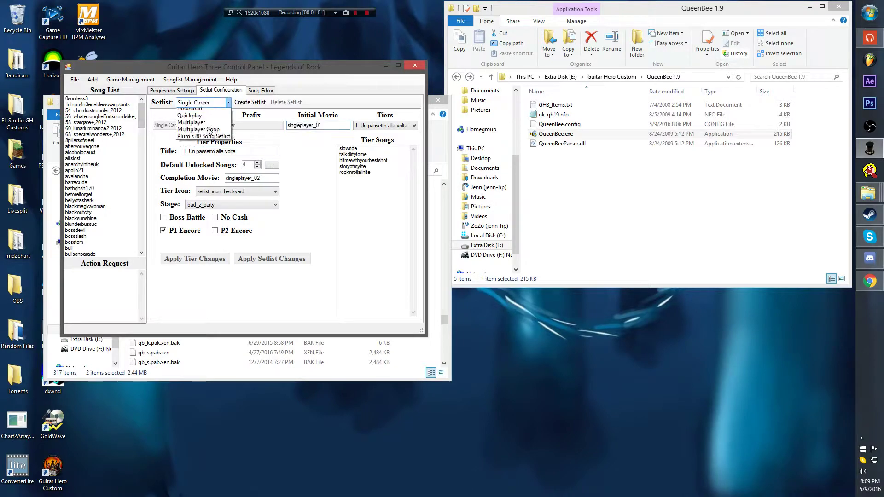
pyautogui.click(145, 125)
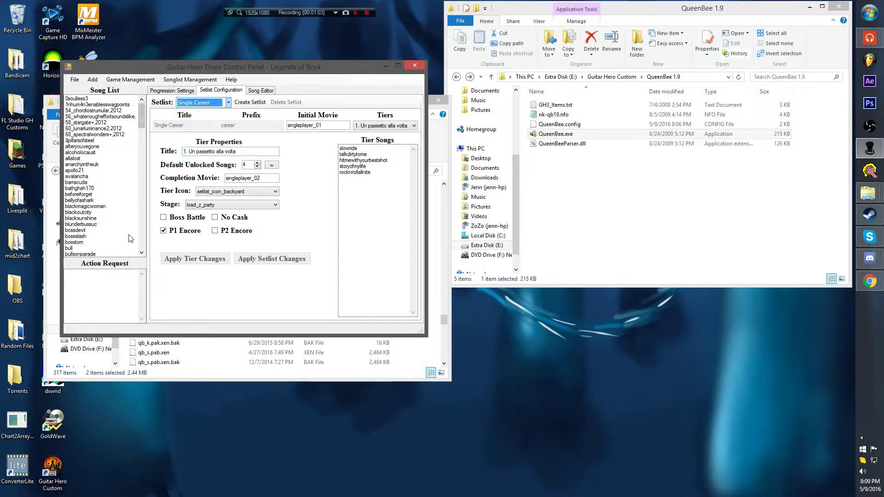
pyautogui.scroll(-2, 139, 122)
pyautogui.scroll(2, 124, 138)
pyautogui.moveTo(142, 114); pyautogui.dragTo(152, 107)
pyautogui.press('Down')
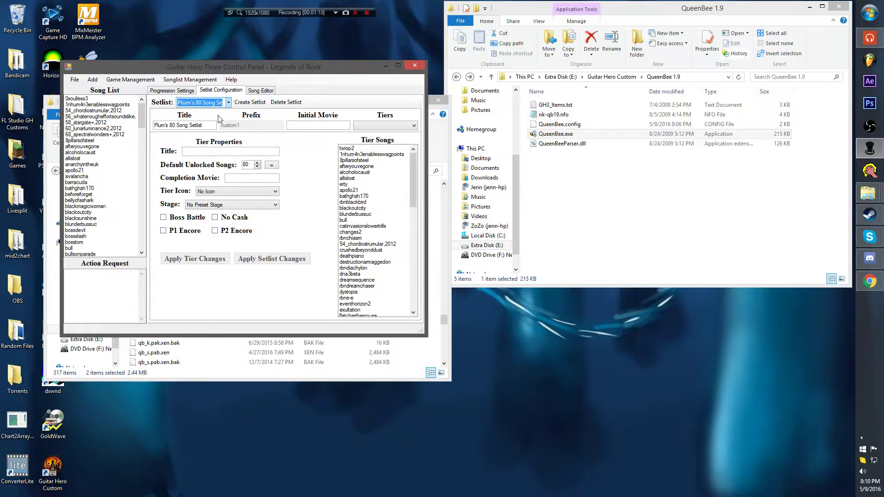
pyautogui.press('Up')
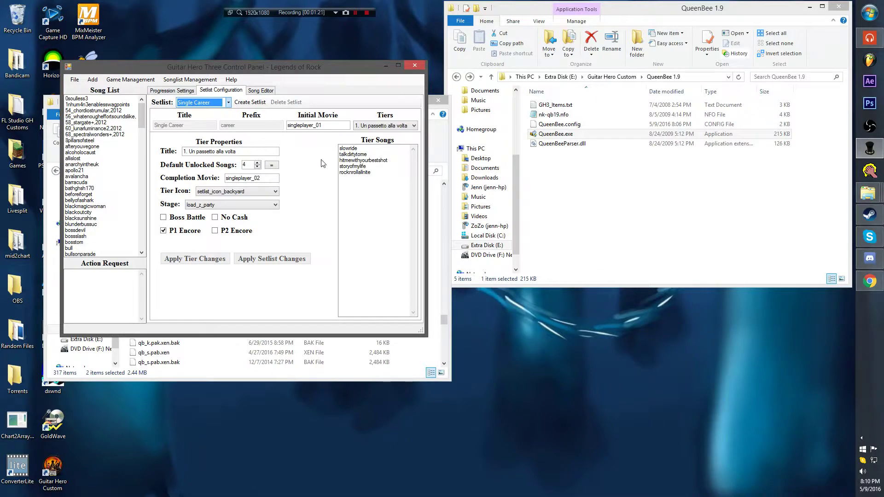
pyautogui.click(412, 65)
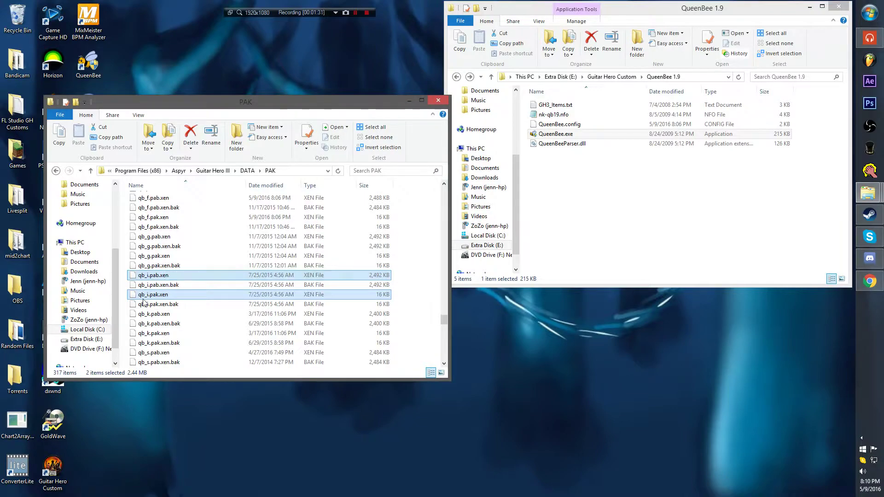
# - Delete the qb_i files, then duplicate qb.pab.xen and qb.pak.xen in the PAK folder
pyautogui.press('Delete')
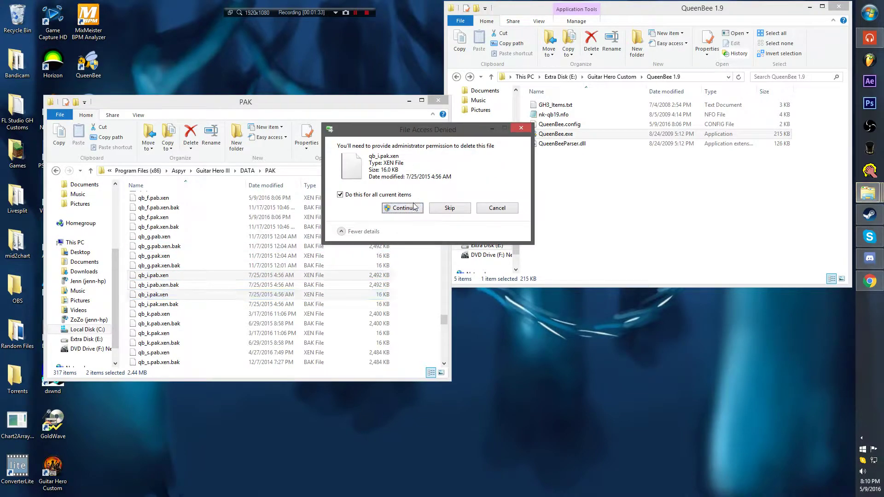
pyautogui.click(414, 207)
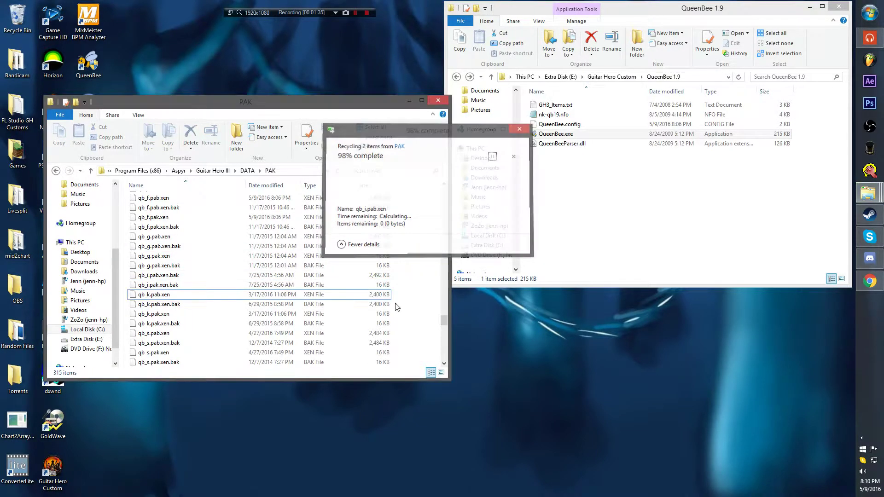
pyautogui.scroll(3, 395, 307)
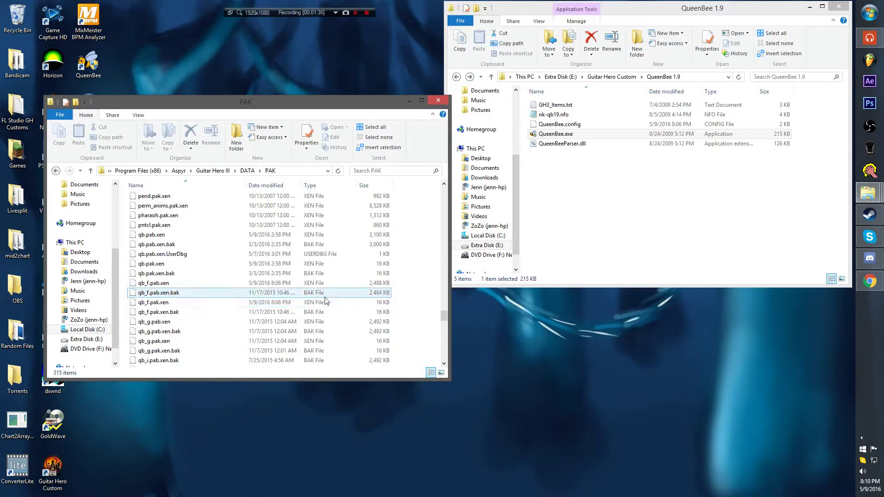
pyautogui.click(166, 234)
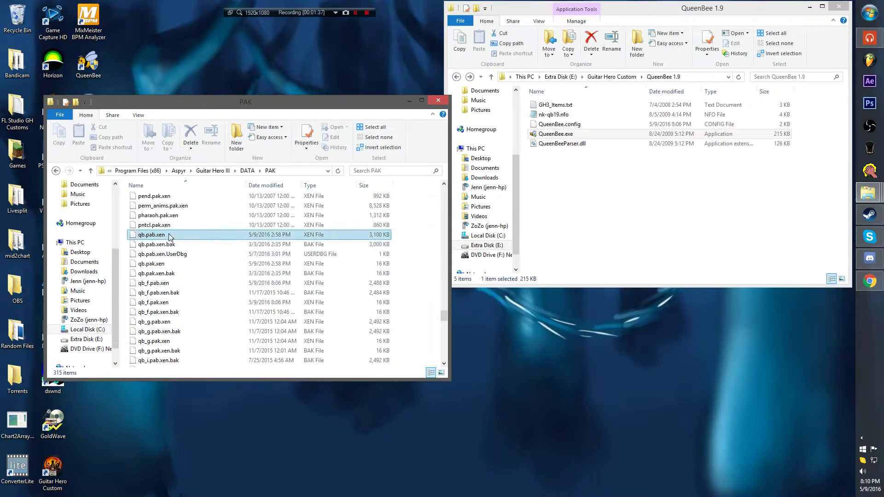
pyautogui.keyDown('ctrl'); pyautogui.click(160, 266); pyautogui.keyUp('ctrl')
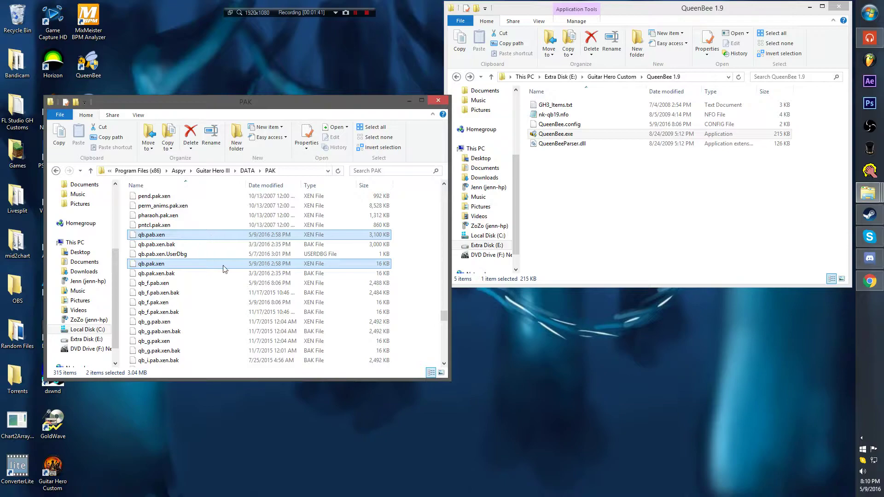
pyautogui.moveTo(223, 270); pyautogui.dragTo(427, 307)
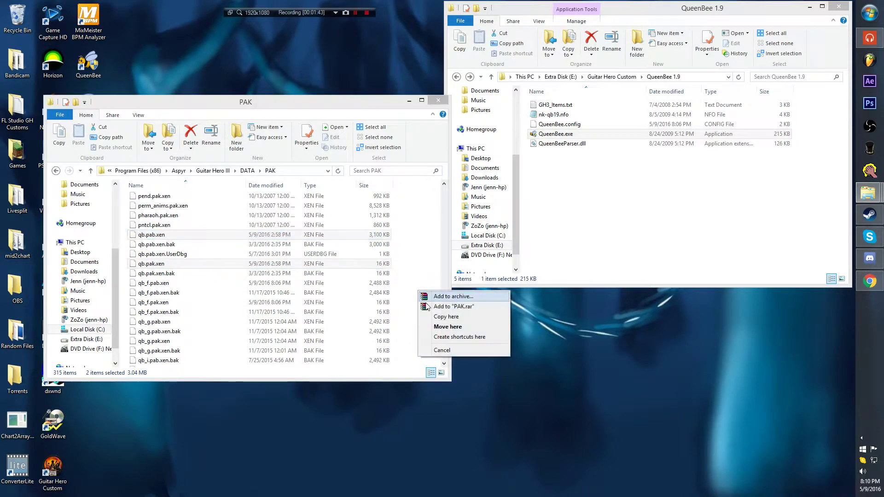
# - Finish copying the qb files and rename the qb.pab copy to qb_i.pab.xen
pyautogui.click(442, 317)
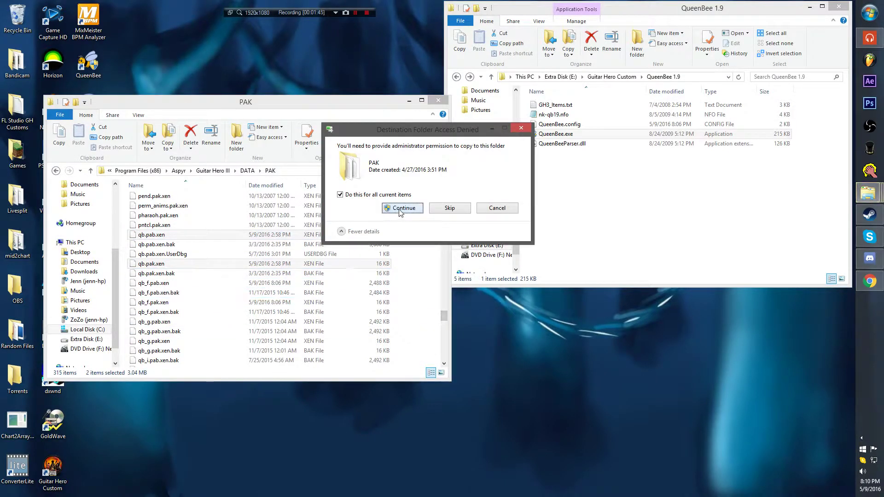
pyautogui.click(401, 210)
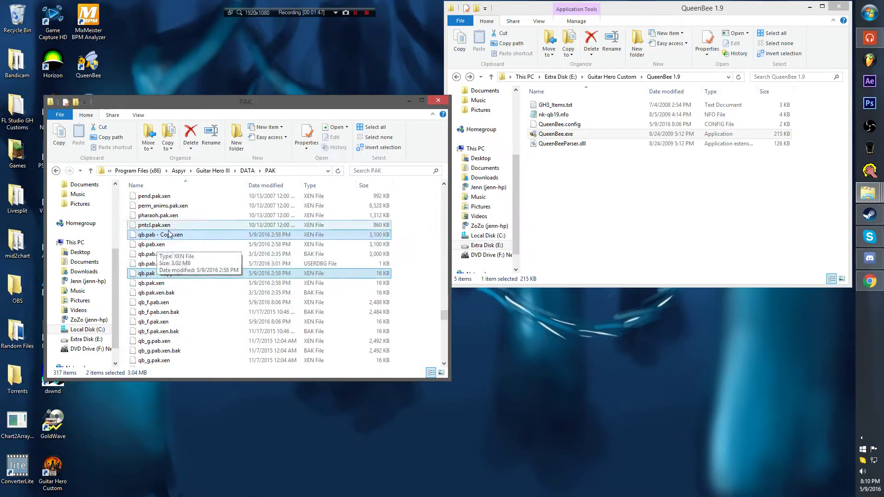
pyautogui.click(167, 236)
pyautogui.rightClick(155, 235)
pyautogui.press('Escape')
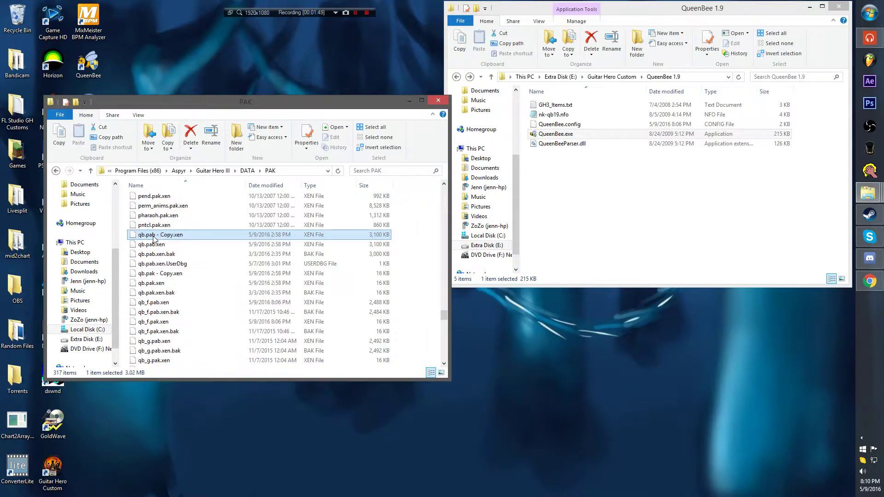
pyautogui.rightClick(154, 239)
pyautogui.click(199, 385)
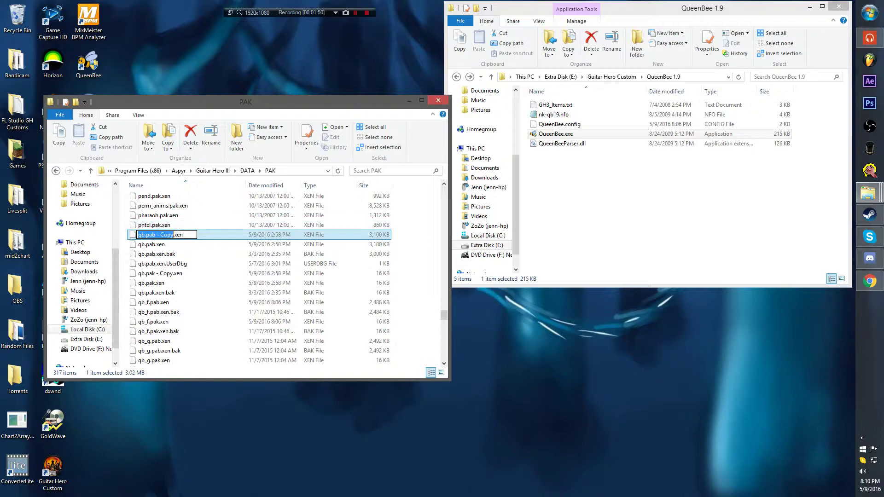
pyautogui.press('Right')
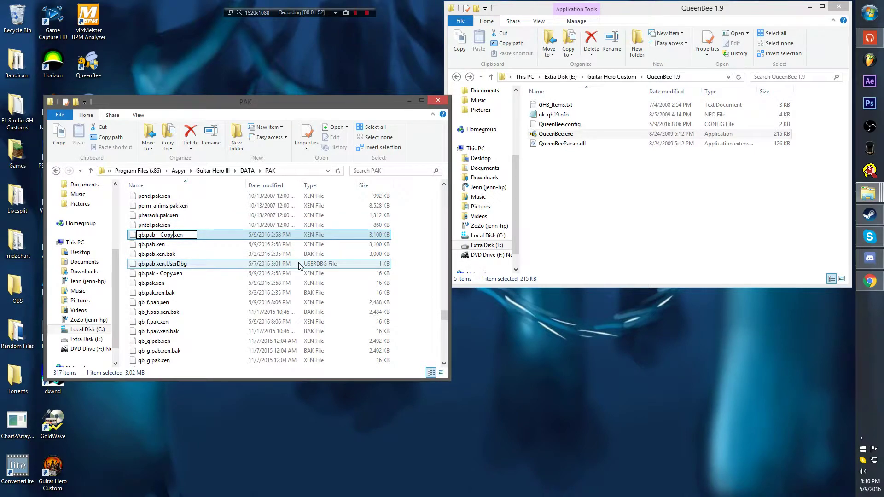
pyautogui.press('BackSpace')
pyautogui.press('BackSpace')
pyautogui.press('BackSpace')
pyautogui.press('BackSpace')
pyautogui.press('BackSpace')
pyautogui.press('BackSpace')
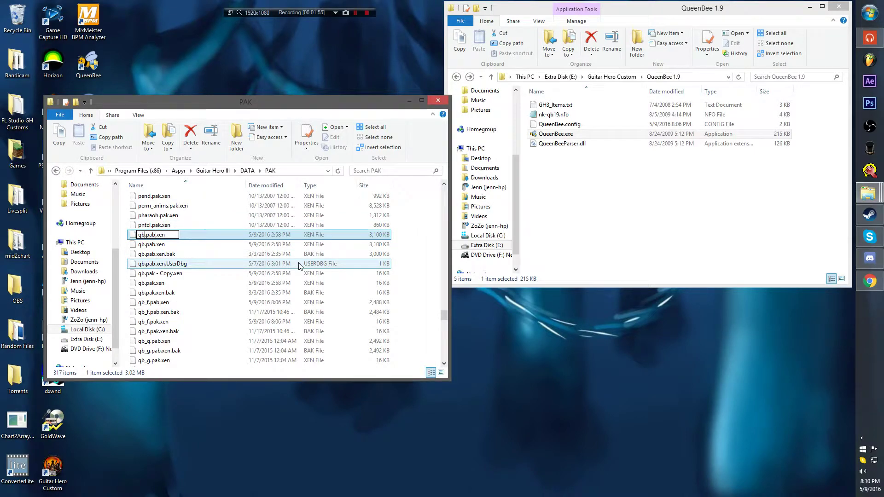
pyautogui.write('_')
pyautogui.write('i')
pyautogui.press('Return')
# - Rename the qb.pak copy to qb_i.pak.xen
pyautogui.click(172, 256)
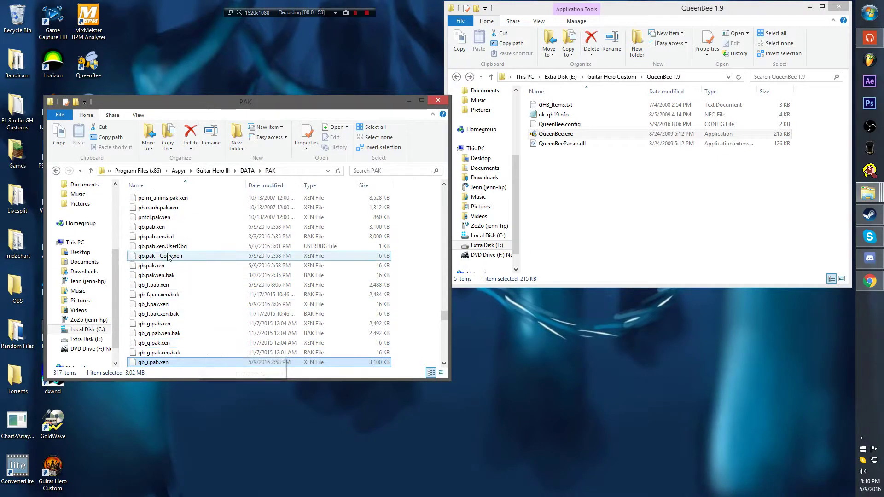
pyautogui.rightClick(169, 256)
pyautogui.click(212, 400)
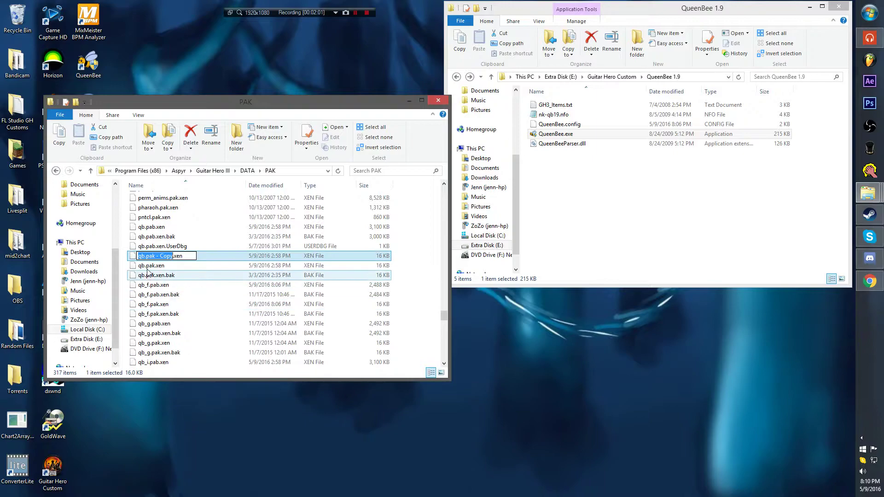
pyautogui.click(156, 256)
pyautogui.press('BackSpace')
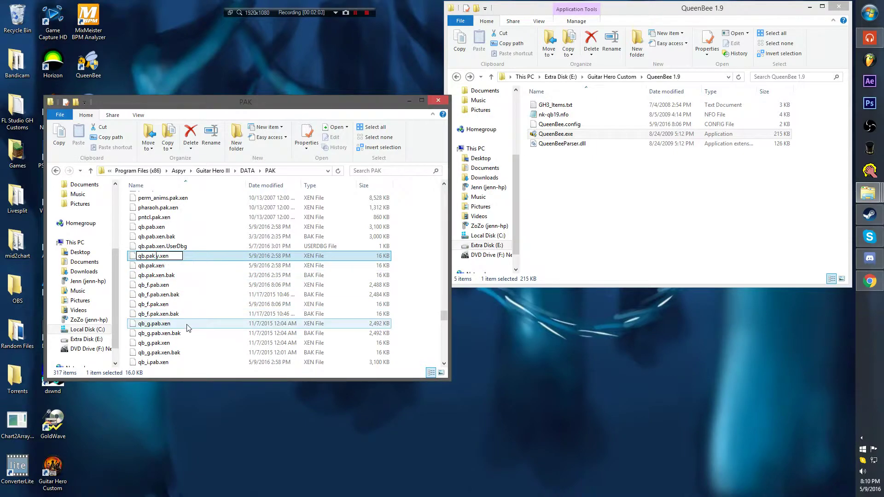
pyautogui.press('BackSpace')
pyautogui.press('Return')
pyautogui.scroll(-3, 188, 327)
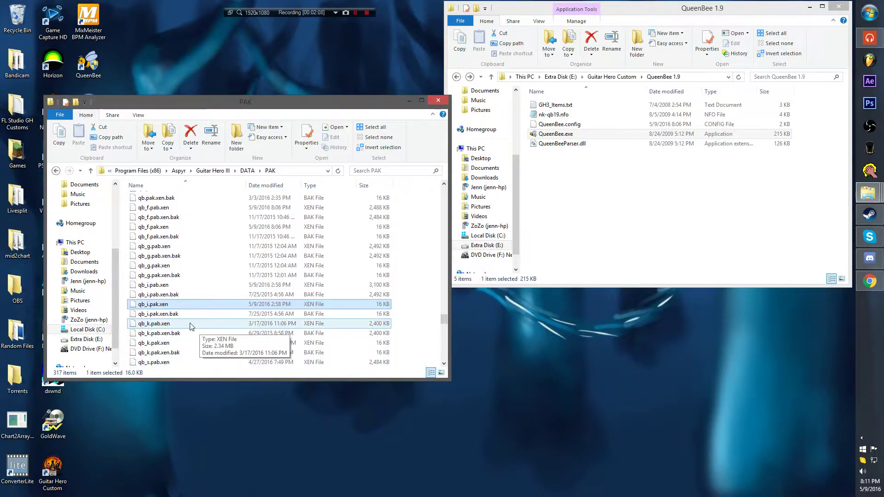
# - Select qb_i.pab.xen and move the PAK folder window right and down
pyautogui.click(187, 324)
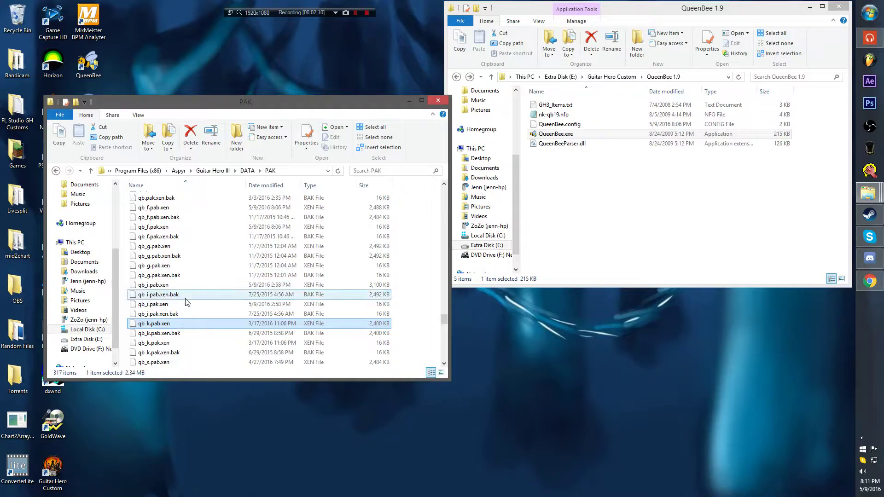
pyautogui.press('Up')
pyautogui.press('Up')
pyautogui.press('Up')
pyautogui.press('Up')
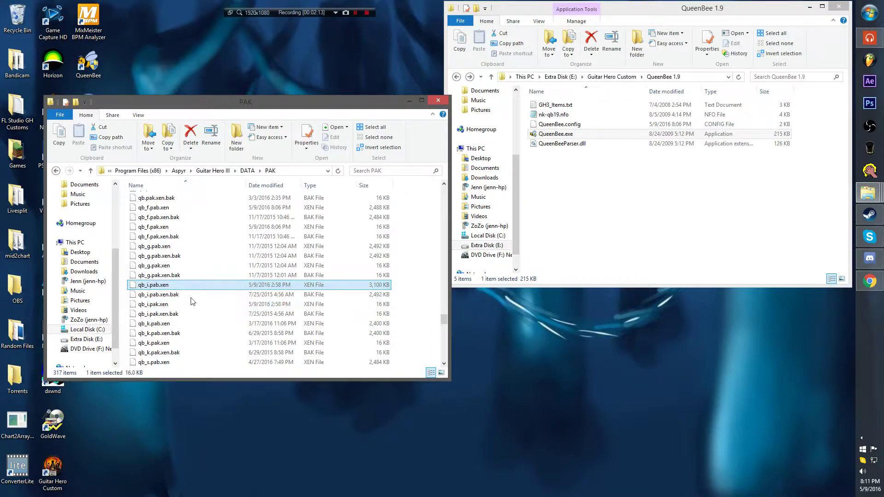
pyautogui.scroll(3, 393, 283)
pyautogui.scroll(-1, 399, 285)
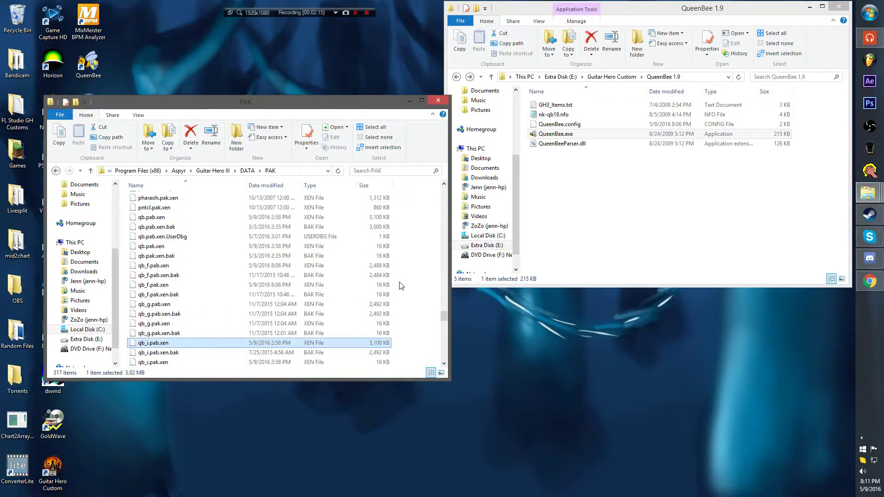
pyautogui.scroll(-2, 398, 285)
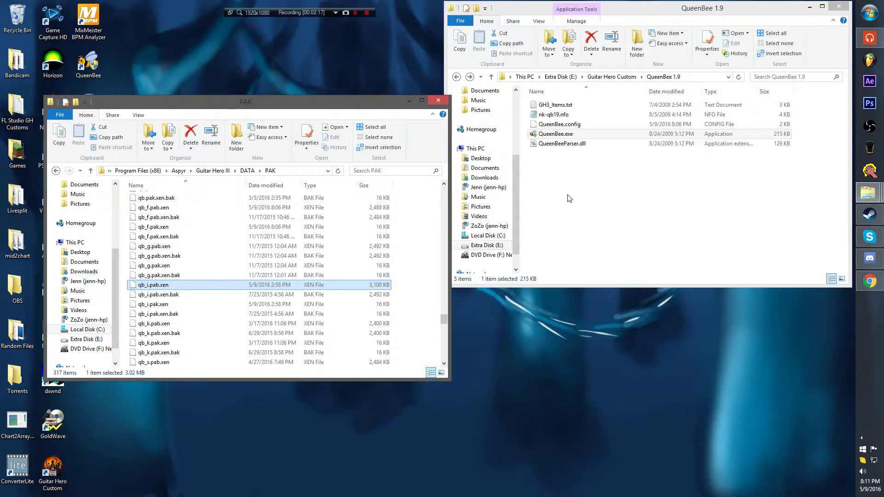
pyautogui.moveTo(384, 108); pyautogui.dragTo(475, 129)
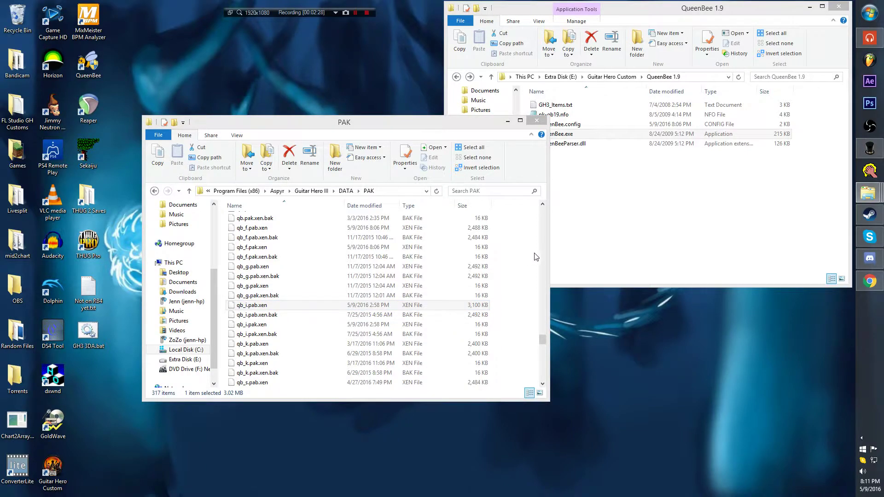
# - Load the French game settings and list the setlists in Setlist Configuration
pyautogui.click(39, 45)
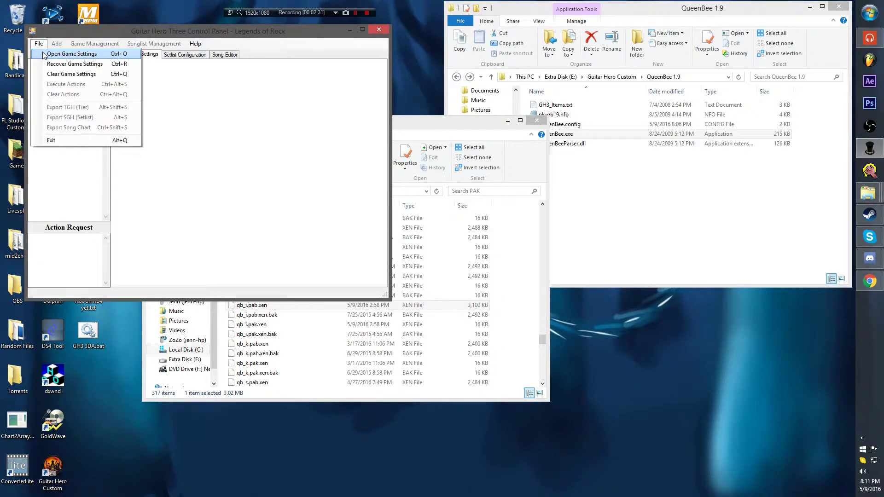
pyautogui.click(51, 64)
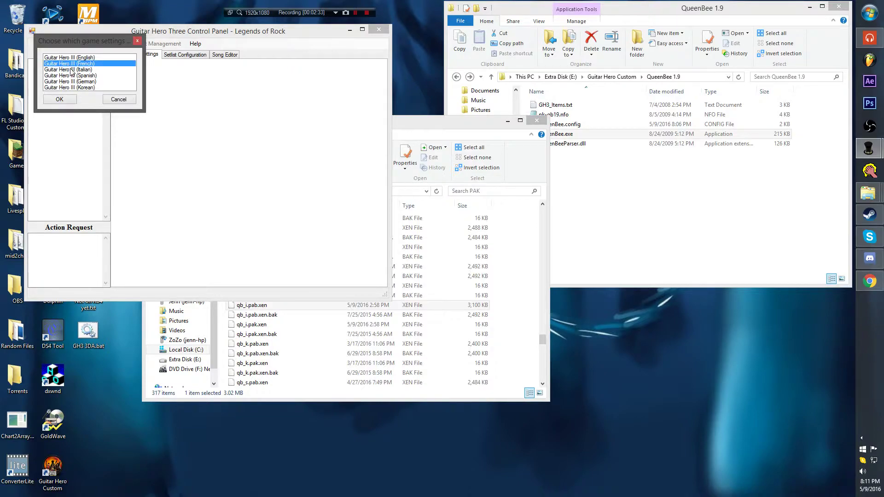
pyautogui.click(70, 103)
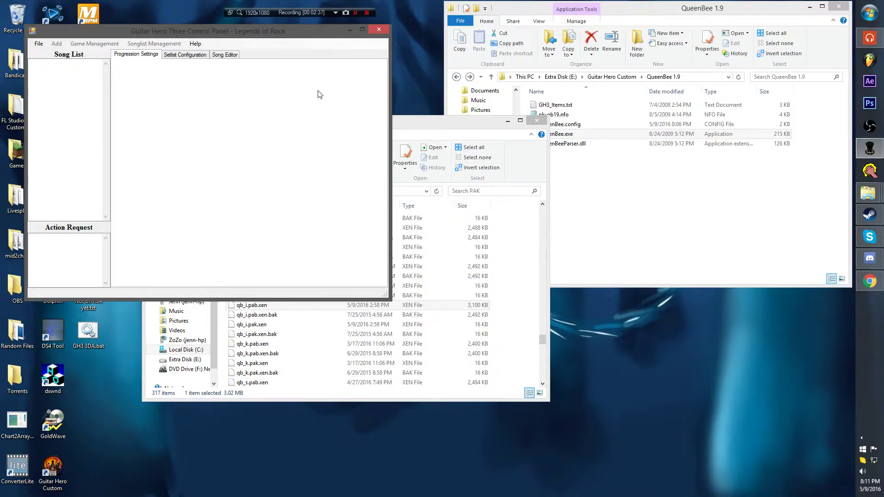
pyautogui.click(326, 130)
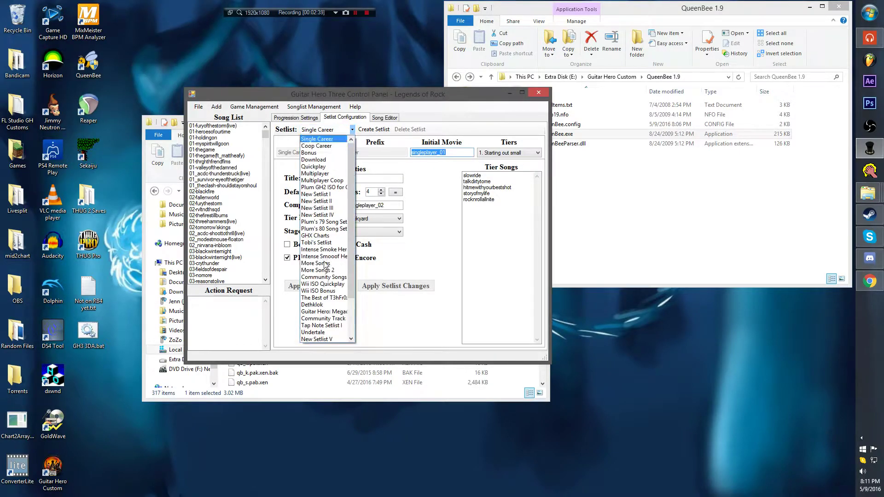
pyautogui.scroll(1, 329, 290)
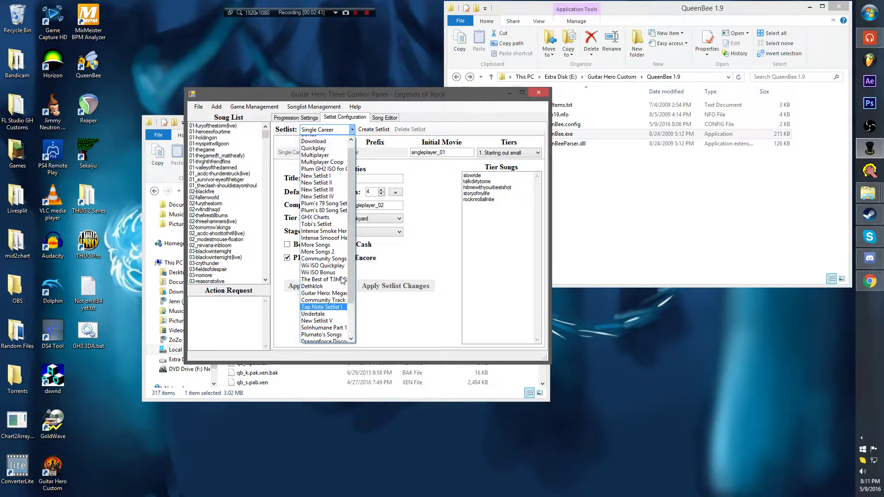
pyautogui.scroll(2, 332, 263)
pyautogui.scroll(-2, 332, 251)
# - Queue deletion of RB Conversions 2 and the other custom setlists
pyautogui.click(325, 338)
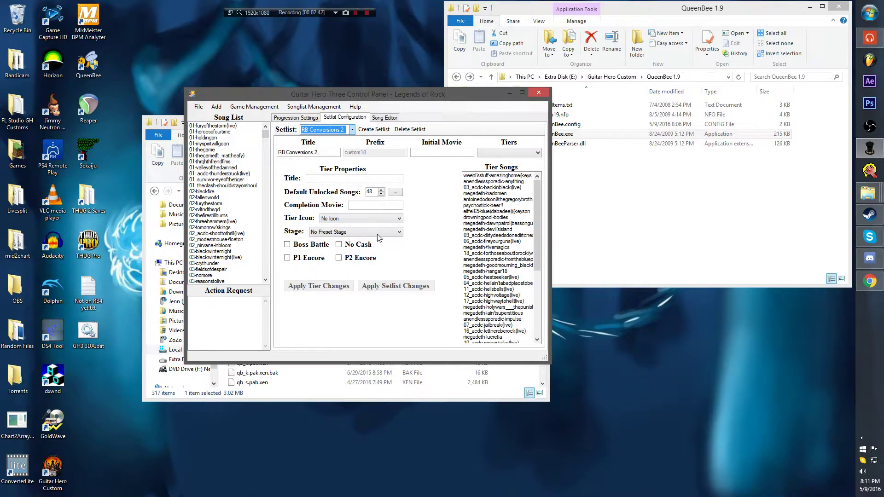
pyautogui.click(410, 130)
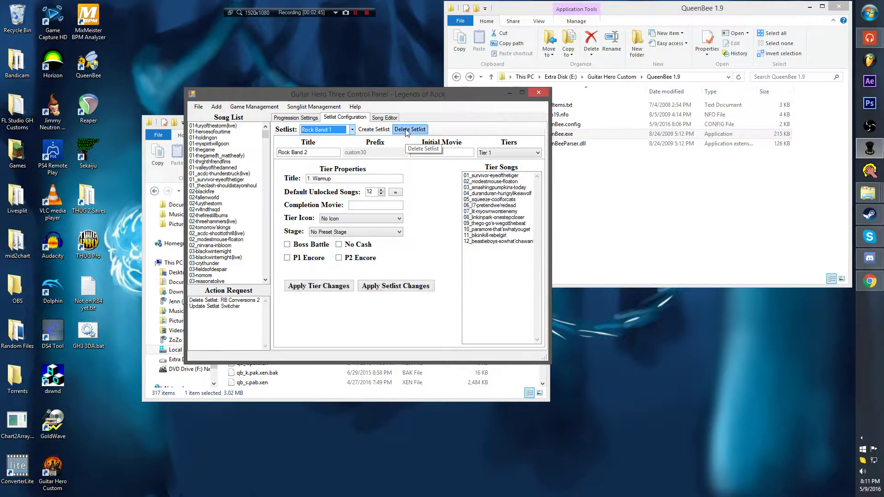
pyautogui.click(409, 130)
pyautogui.click(410, 129)
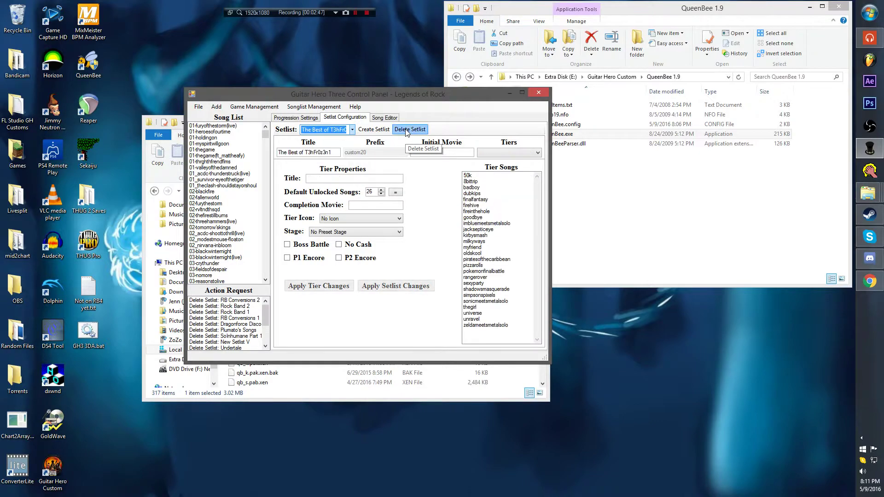
pyautogui.click(409, 129)
pyautogui.click(405, 132)
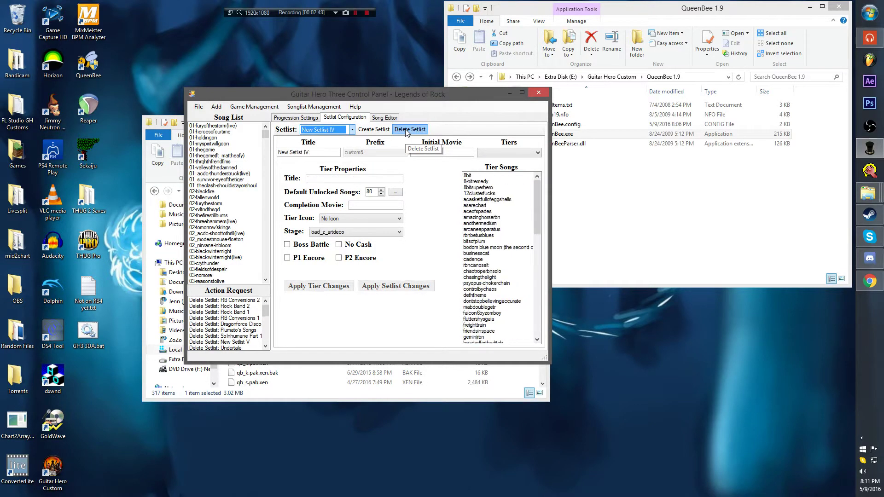
pyautogui.click(406, 133)
pyautogui.click(406, 133)
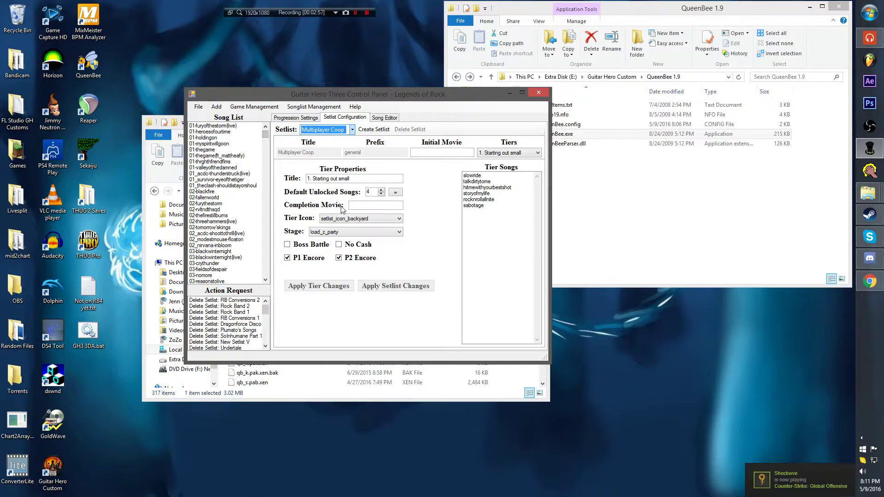
# - Execute the queued setlist deletions with Ctrl+E and confirm Yes
pyautogui.hotkey('ctrl', 'e')
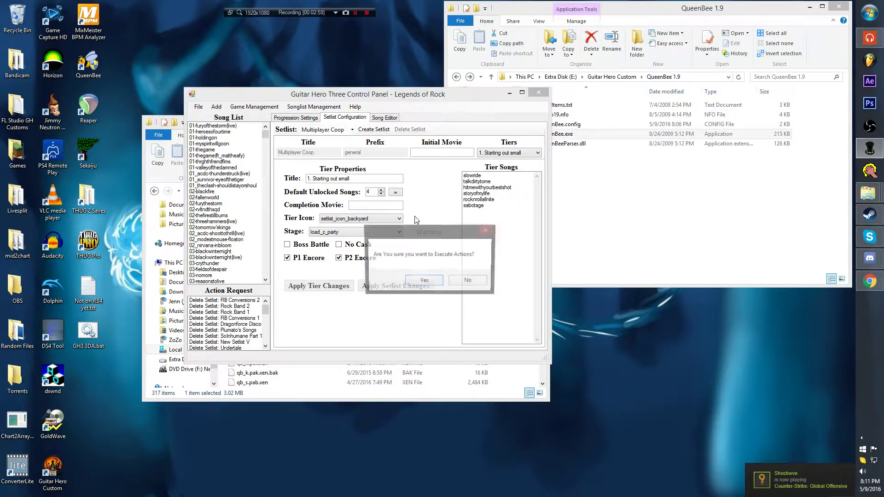
pyautogui.click(426, 281)
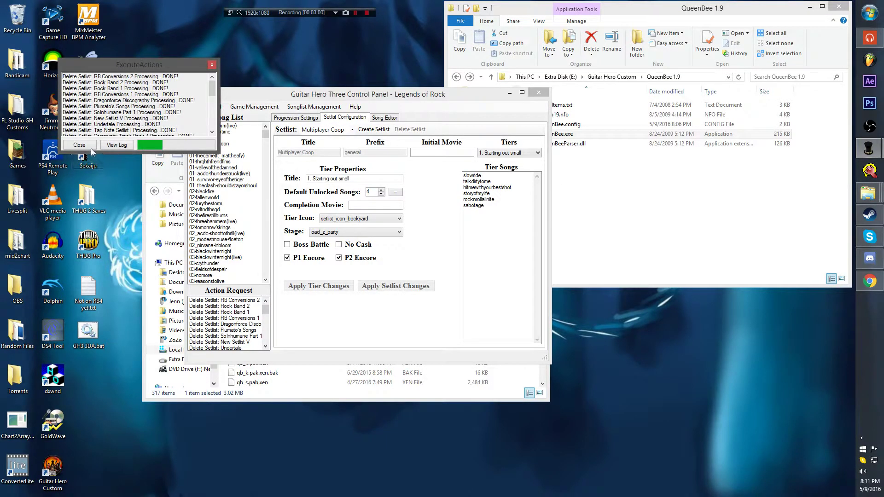
pyautogui.click(93, 145)
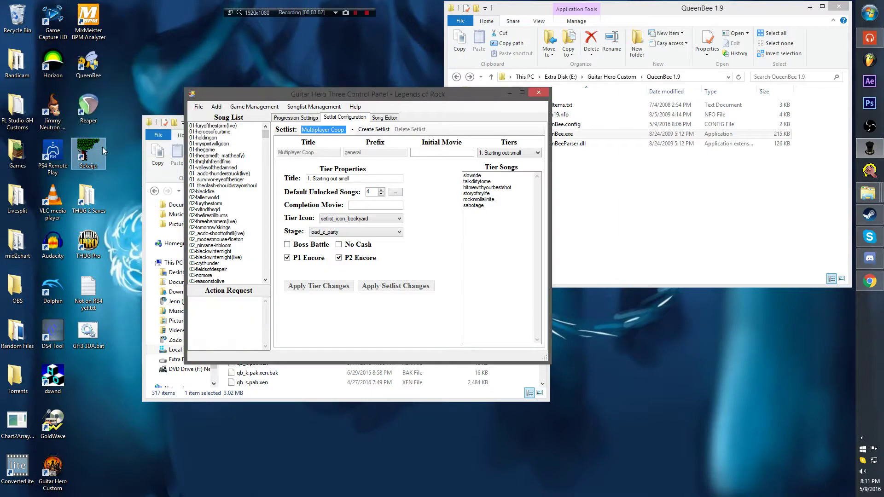
pyautogui.click(223, 185)
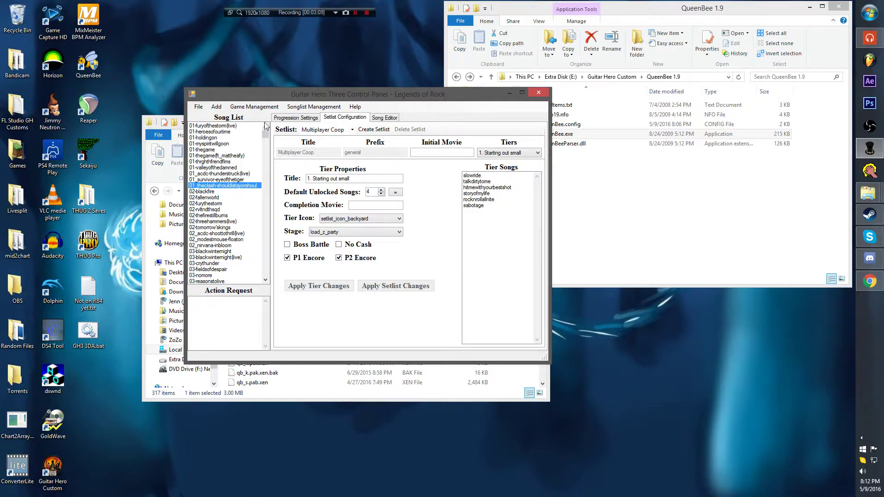
# - Turn on Display By Title and turn off Hide Used Songs in Songlist Management
pyautogui.click(254, 107)
pyautogui.click(250, 104)
pyautogui.click(313, 107)
pyautogui.click(323, 170)
pyautogui.click(313, 108)
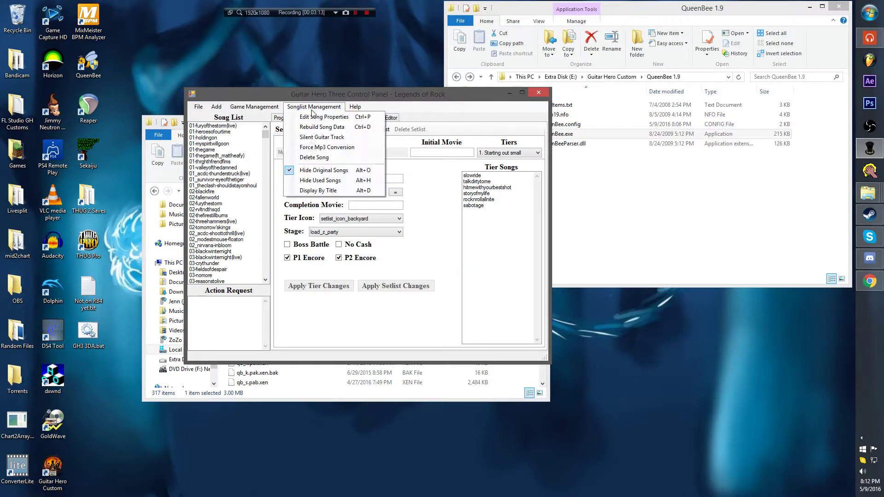
pyautogui.click(327, 182)
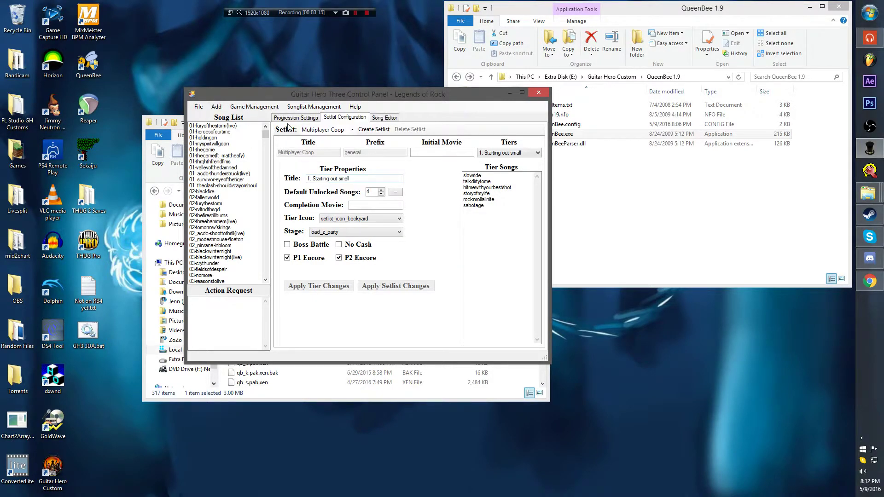
pyautogui.click(314, 108)
pyautogui.click(325, 188)
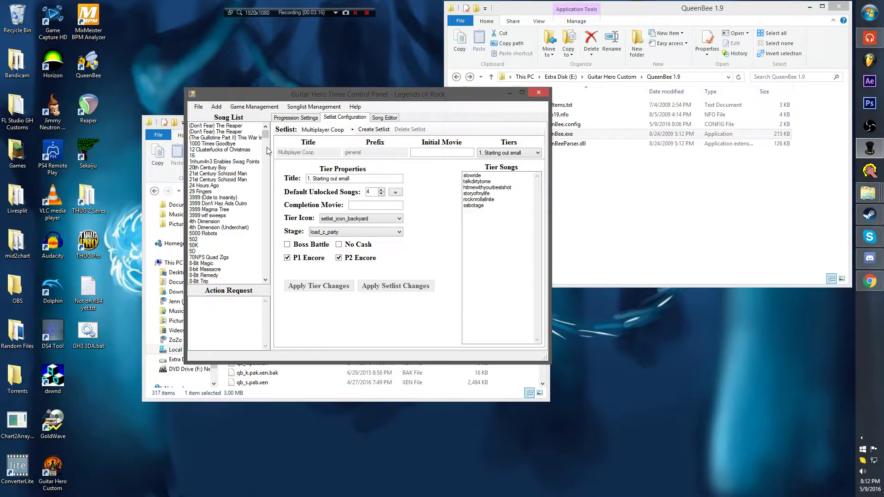
pyautogui.click(314, 107)
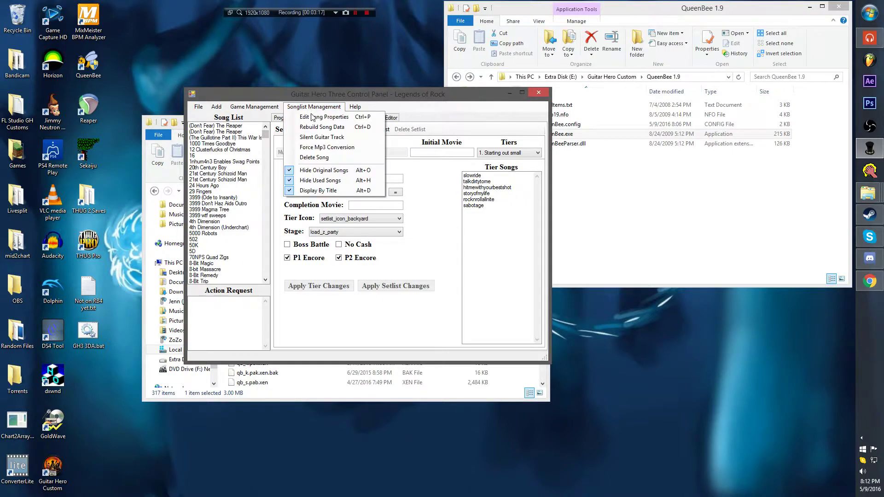
pyautogui.click(334, 182)
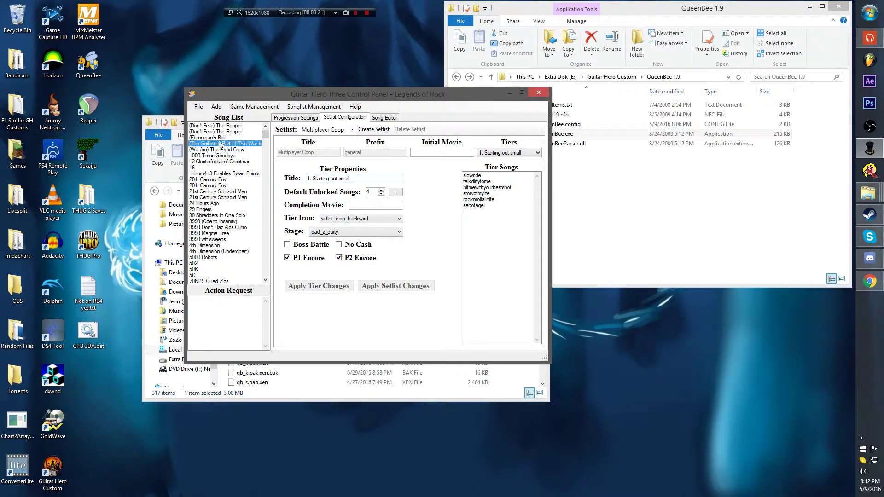
# - Show the Download setlist and inspect its tier songs, such as The Pretender
pyautogui.click(219, 150)
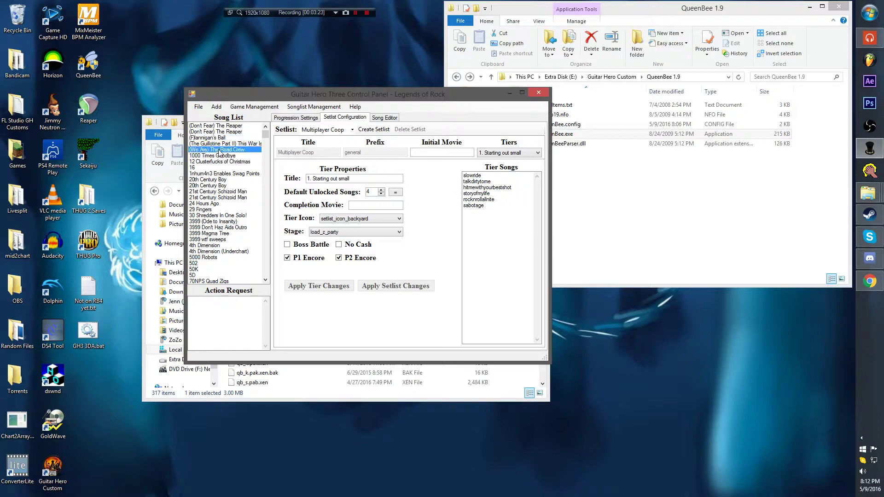
pyautogui.click(312, 131)
pyautogui.click(322, 158)
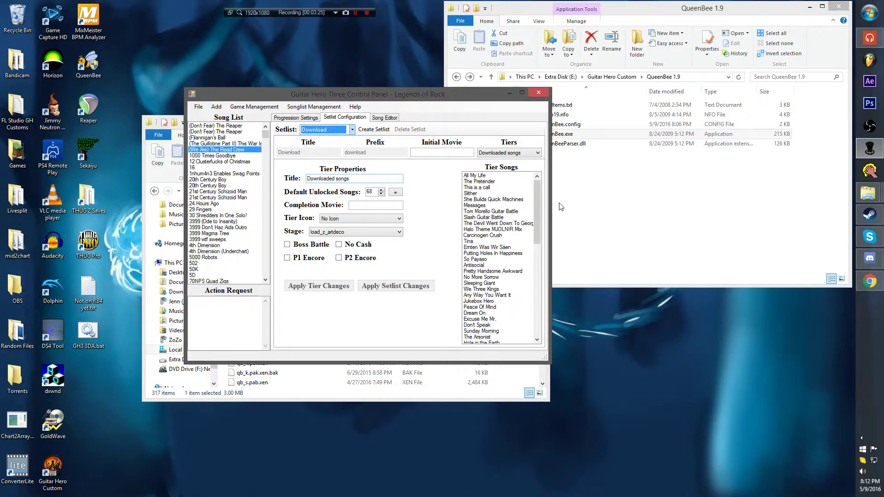
pyautogui.moveTo(539, 186)
pyautogui.mouseDown()
pyautogui.moveTo(537, 295)
pyautogui.moveTo(539, 184)
pyautogui.mouseUp()
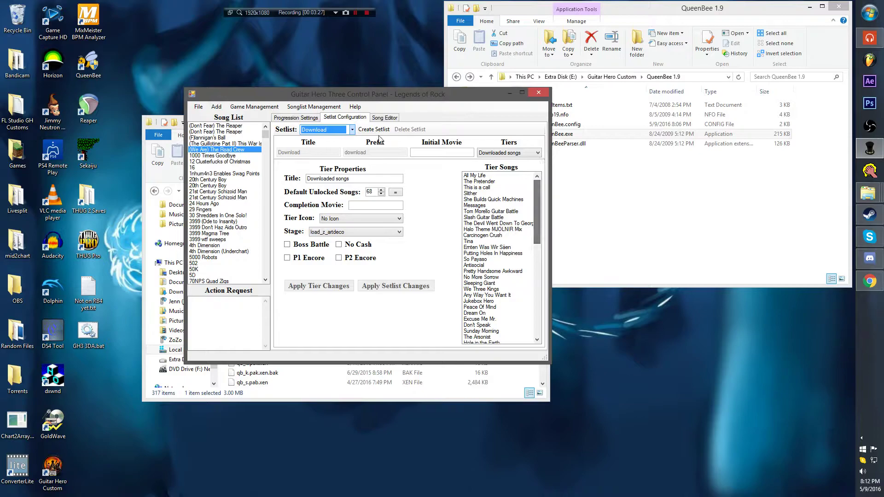
pyautogui.click(336, 130)
pyautogui.click(335, 173)
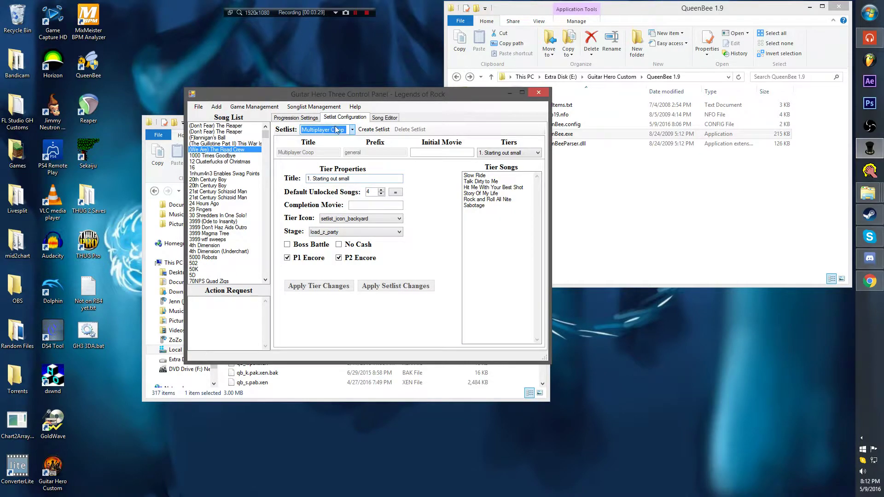
pyautogui.click(335, 130)
pyautogui.click(321, 158)
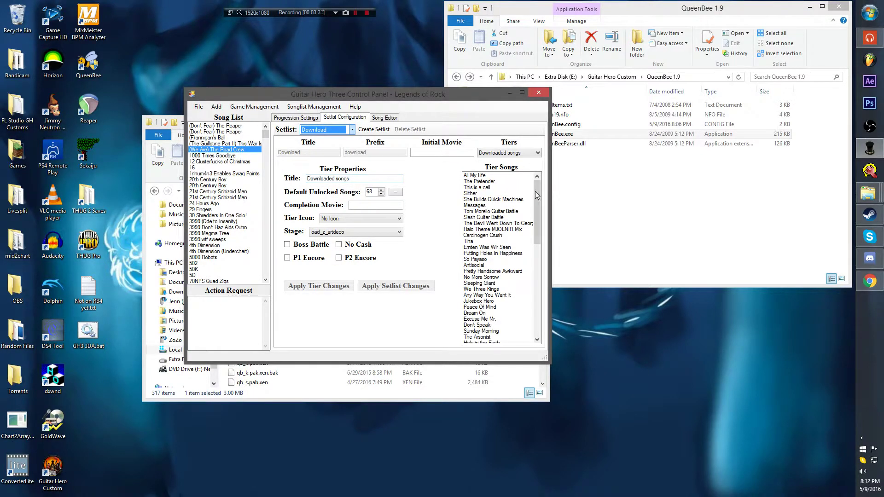
pyautogui.moveTo(536, 196)
pyautogui.mouseDown()
pyautogui.moveTo(534, 293)
pyautogui.moveTo(536, 200)
pyautogui.mouseUp()
pyautogui.click(232, 144)
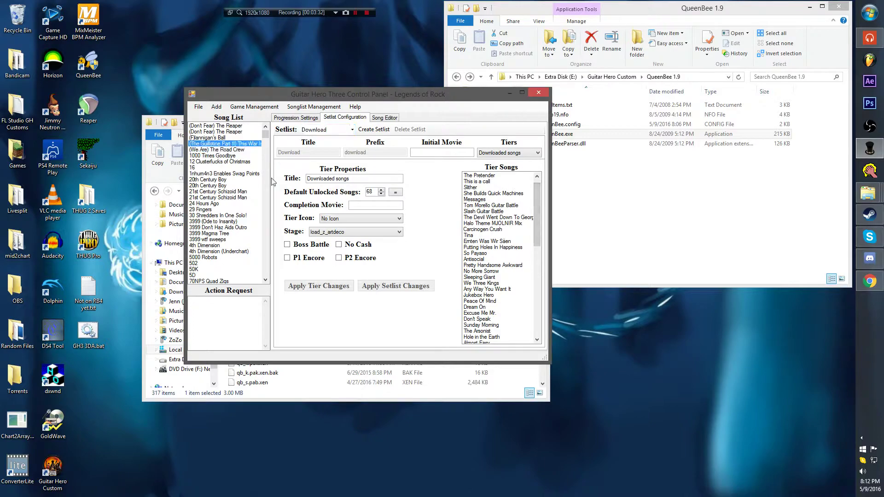
pyautogui.click(484, 176)
pyautogui.scroll(-3, 529, 331)
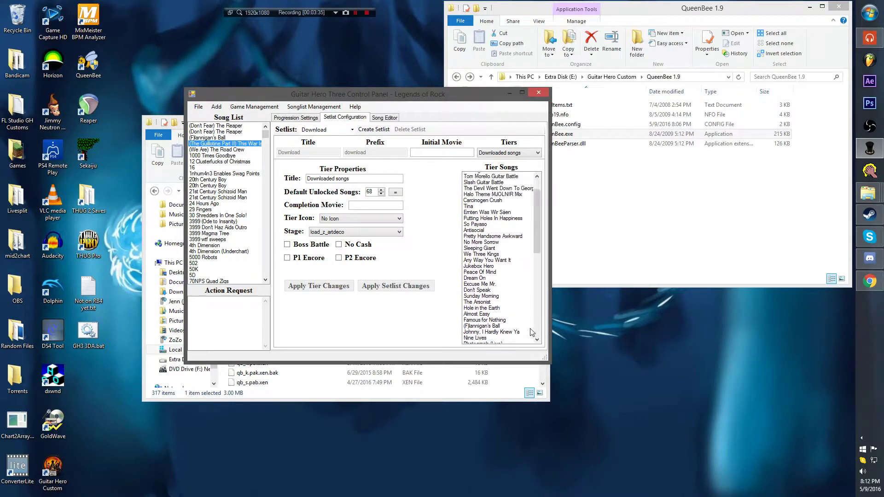
pyautogui.scroll(4, 529, 332)
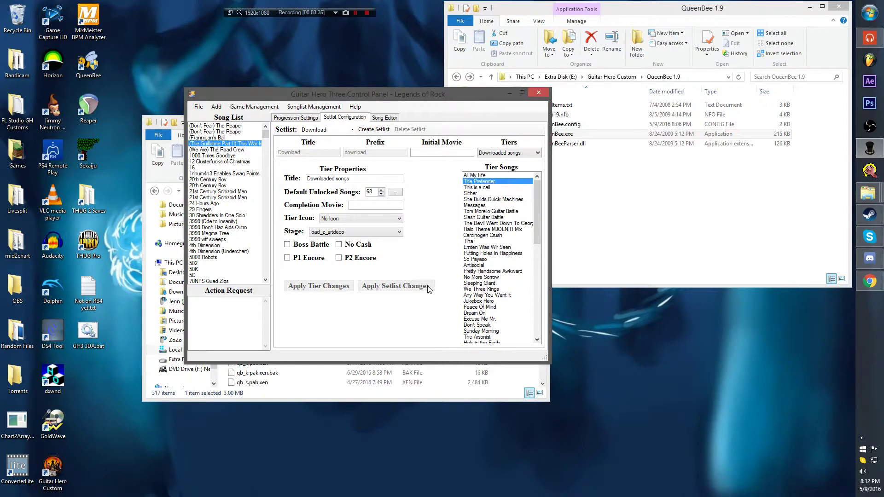
# - Turn Hide Used Songs back on and select (Don't Fear) The Reaper
pyautogui.click(225, 138)
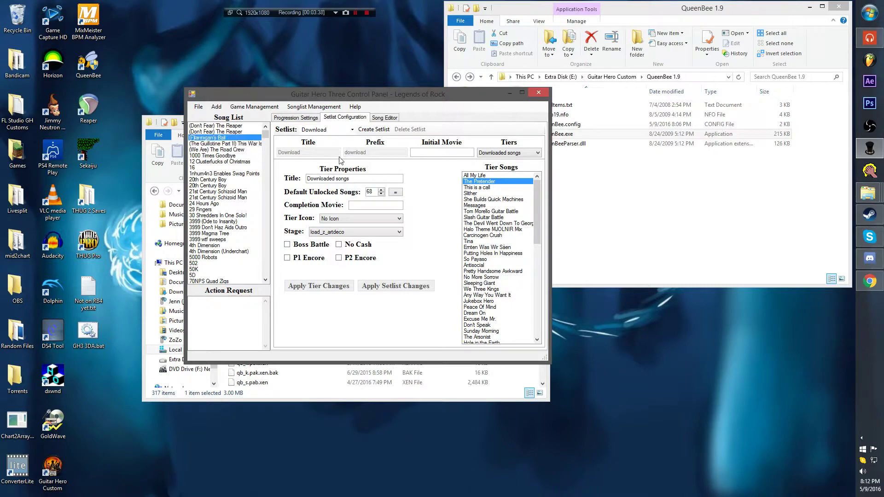
pyautogui.click(308, 108)
pyautogui.click(333, 185)
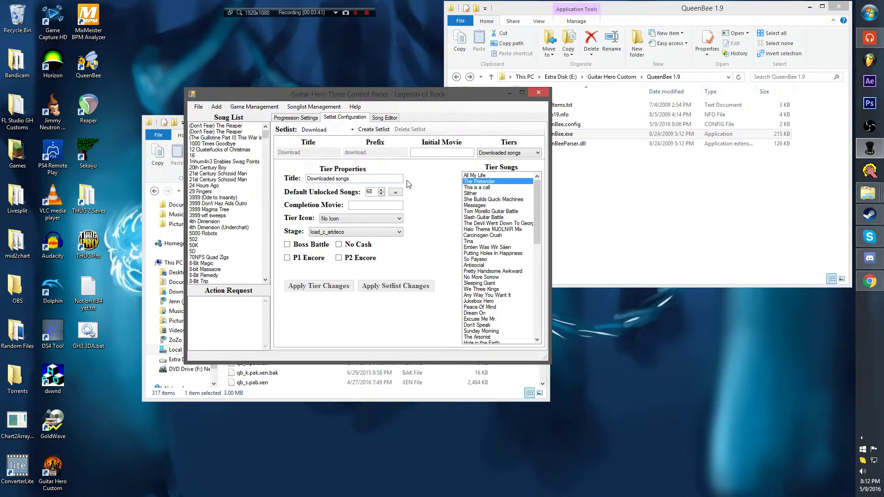
pyautogui.click(247, 127)
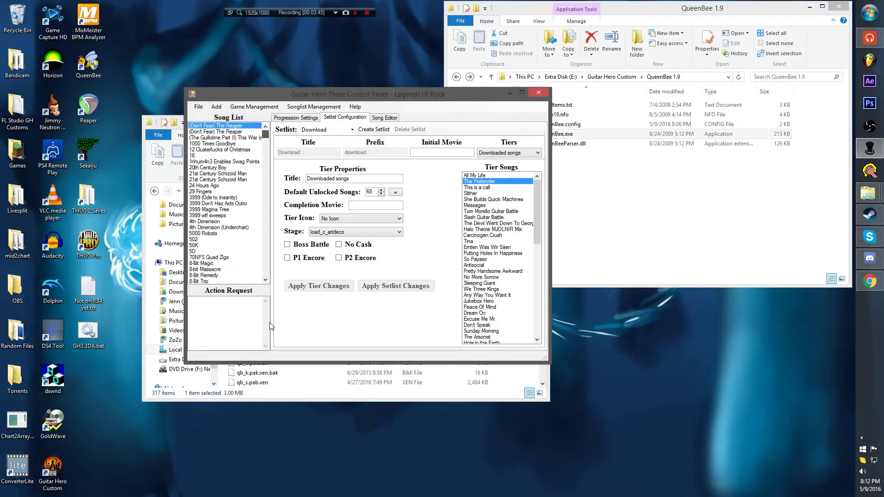
pyautogui.scroll(-20, 227, 207)
# - Select every song and choose to delete them from the songlist
pyautogui.keyDown('shift'); pyautogui.click(231, 276); pyautogui.keyUp('shift')
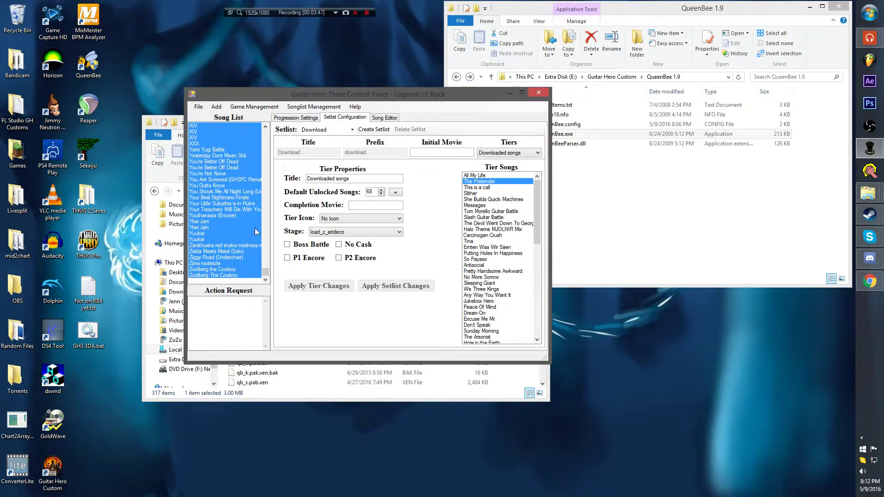
pyautogui.click(316, 107)
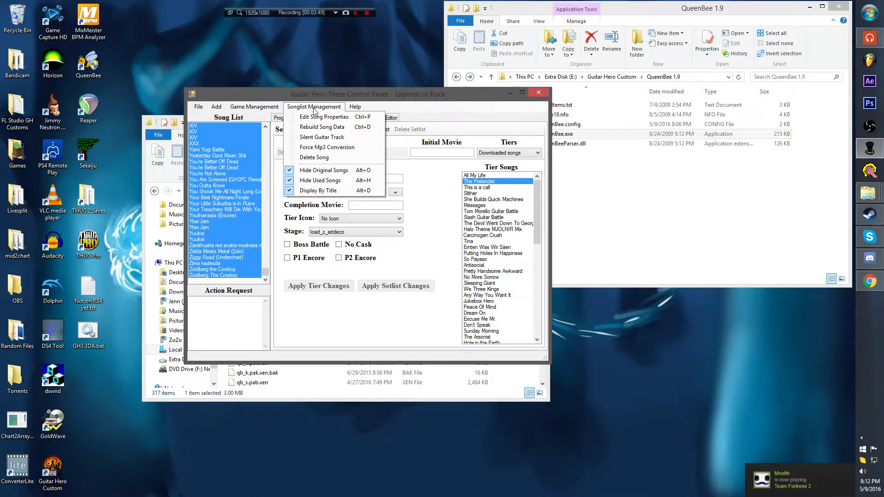
pyautogui.click(315, 159)
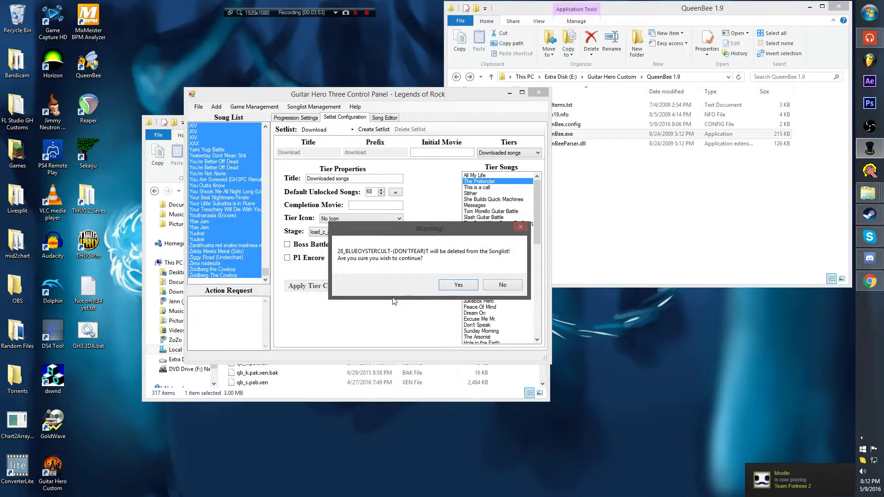
# - Confirm Yes on each song's deletion warning, from 5_BREAKING through 09_THEGO-GO'S-WEGOTTHEBEAT
pyautogui.press('Return')
pyautogui.press('Return')
pyautogui.press('Return')
pyautogui.press('Return')
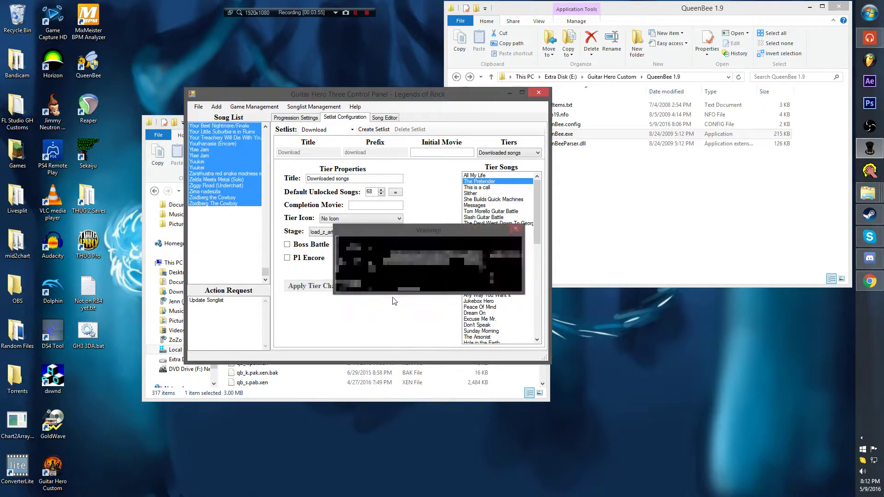
pyautogui.press('Return')
pyautogui.press('Return')
pyautogui.press('Return')
pyautogui.press('Return')
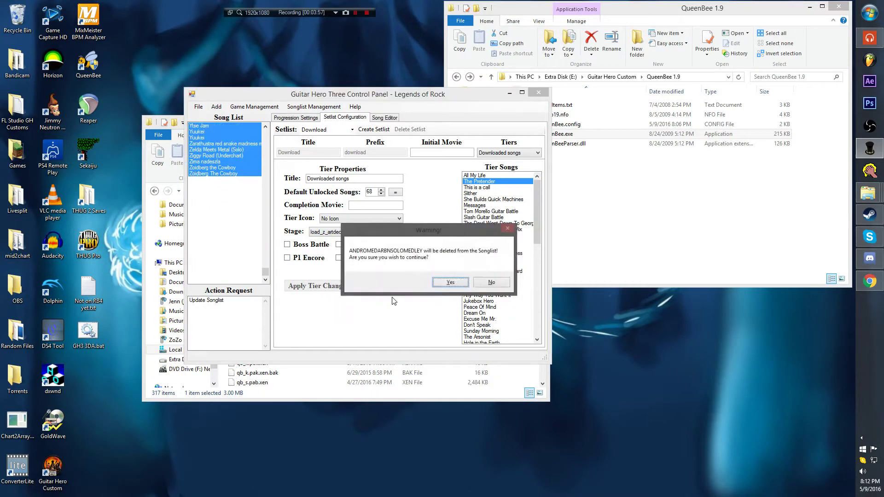
pyautogui.press('Return')
pyautogui.press('Return')
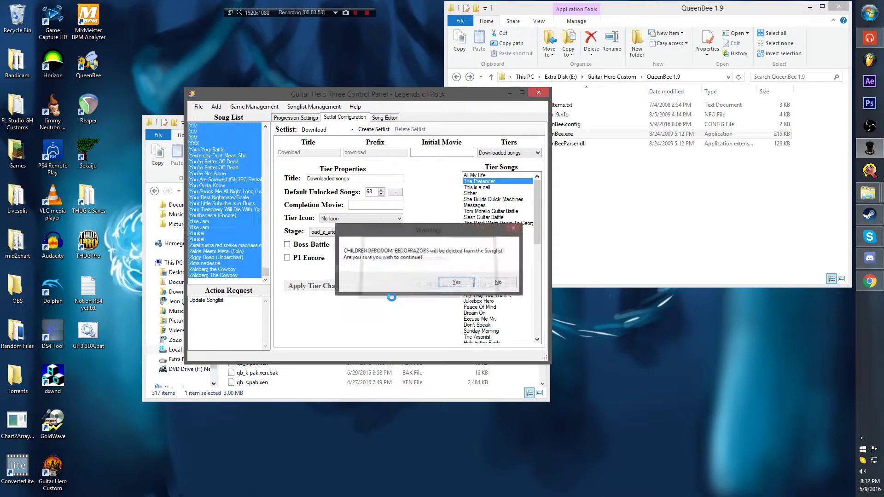
pyautogui.press('Return')
pyautogui.press('Return')
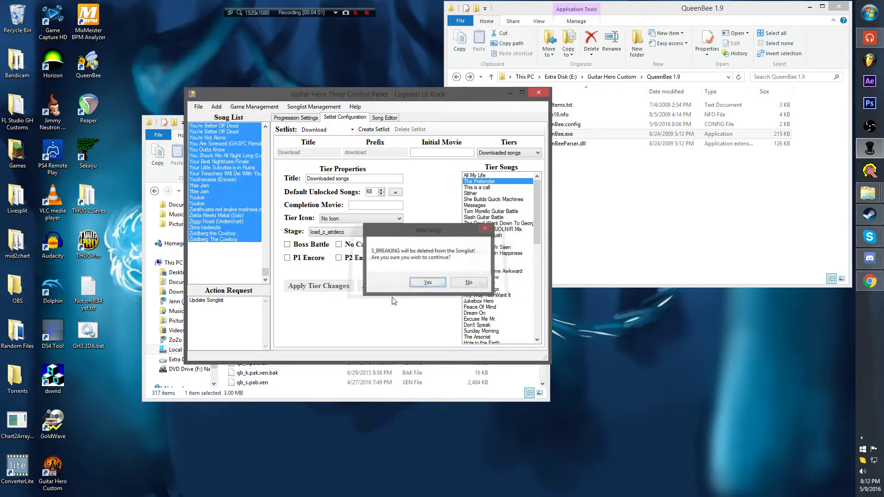
pyautogui.press('Return')
pyautogui.press('Return')
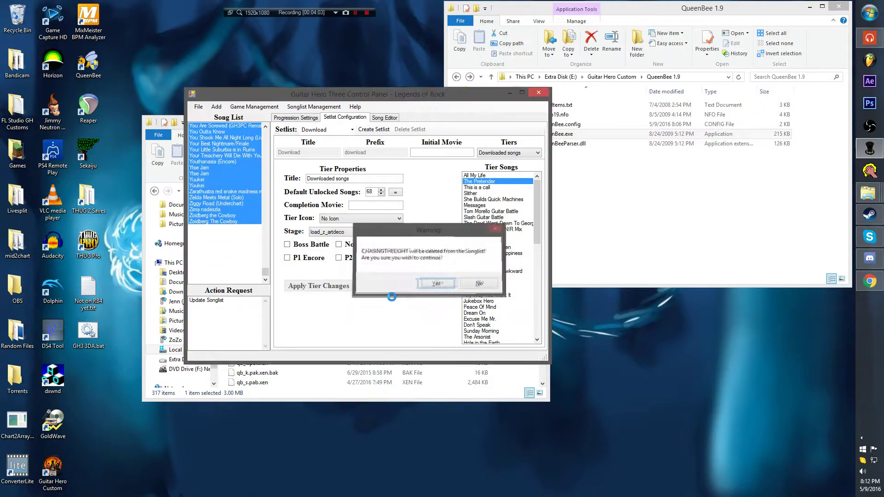
pyautogui.press('Return')
pyautogui.press('Return')
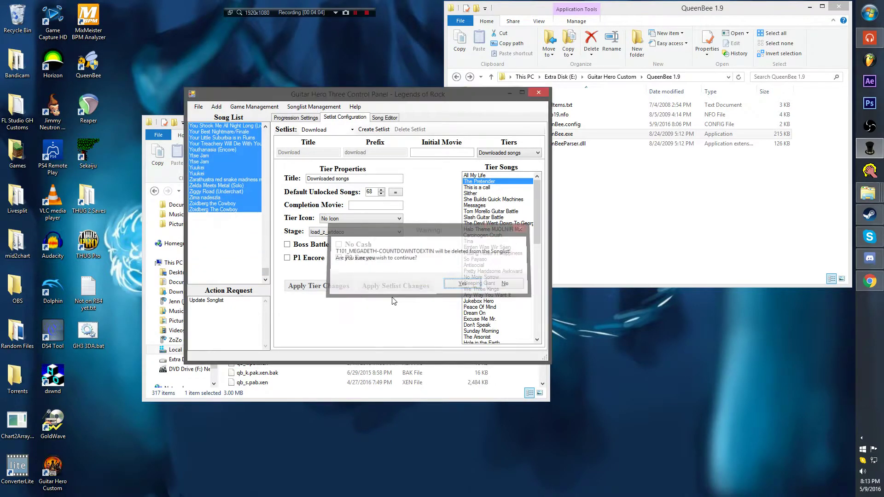
pyautogui.press('Return')
pyautogui.press('Return')
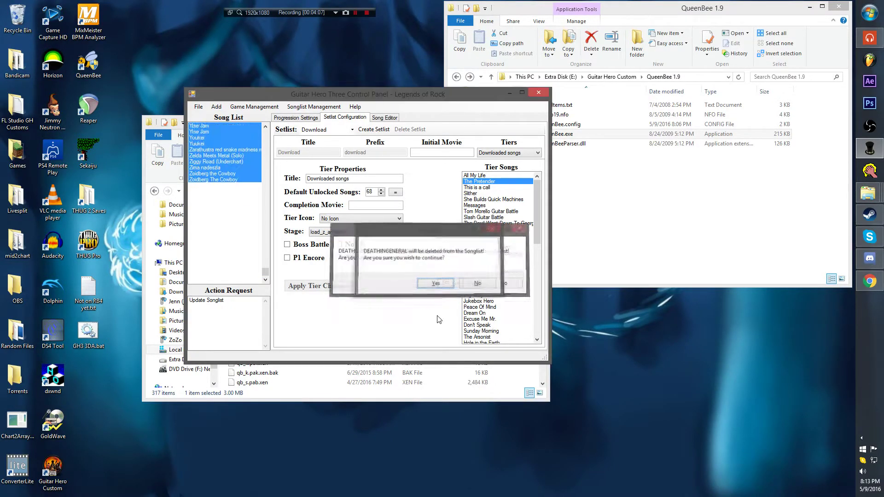
pyautogui.press('Return')
pyautogui.press('Return')
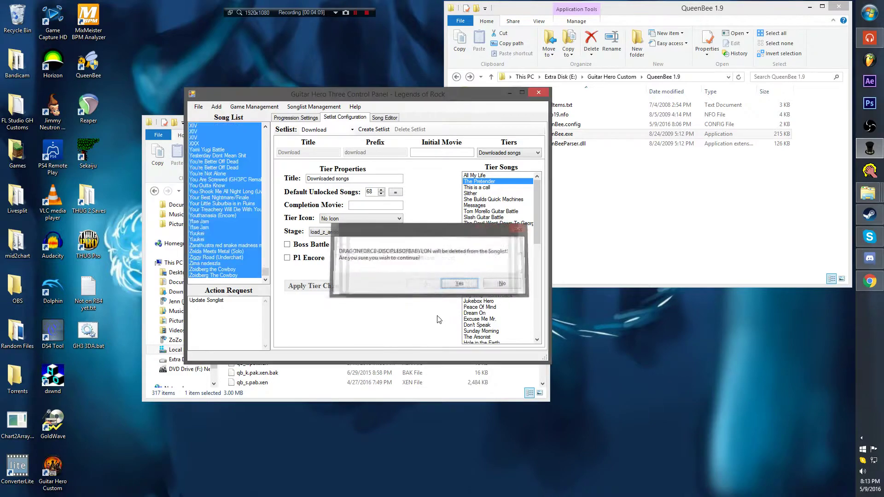
pyautogui.press('Return')
pyautogui.press('Return')
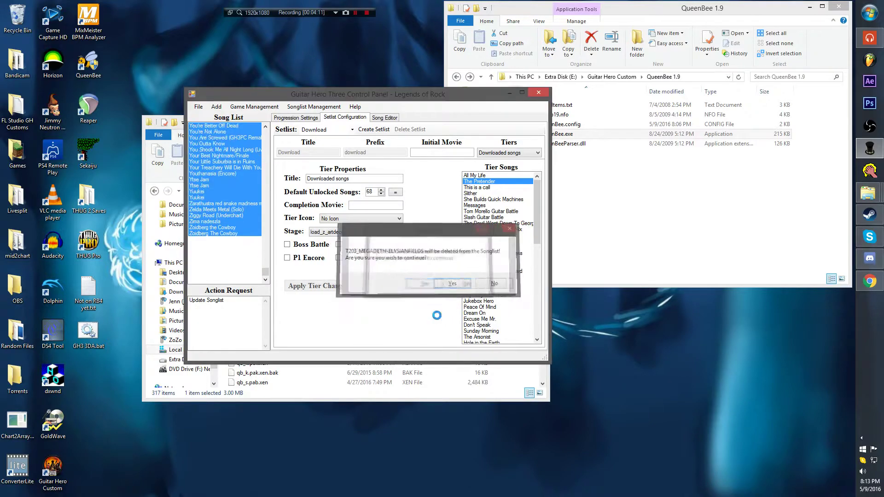
pyautogui.press('Return')
pyautogui.press('Return')
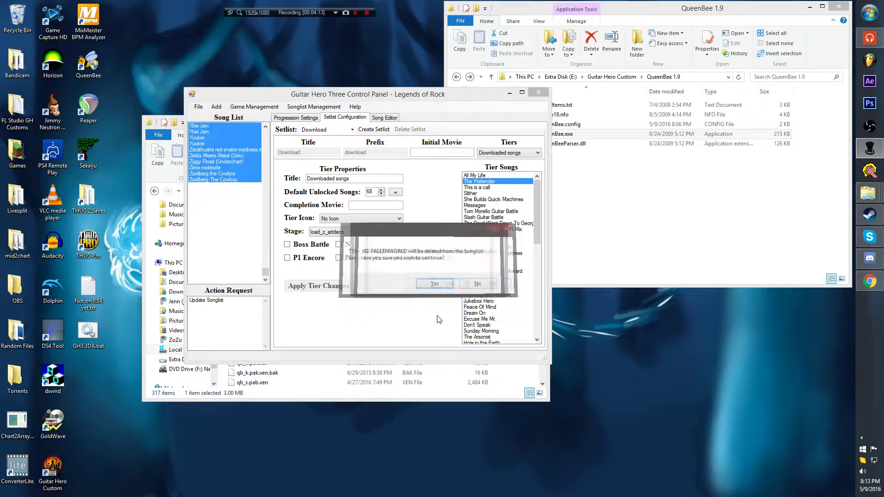
pyautogui.press('Return')
pyautogui.press('Return')
pyautogui.press('Return')
pyautogui.press('Return')
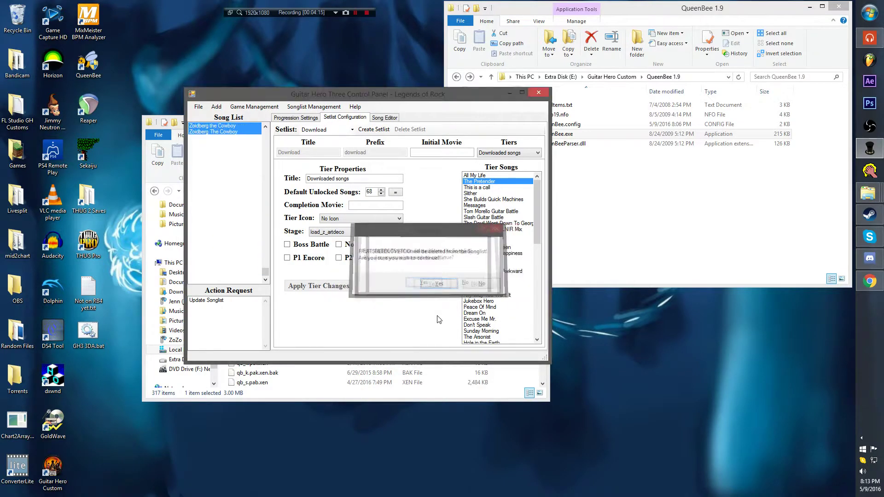
pyautogui.press('Return')
pyautogui.press('Return')
pyautogui.press('Return')
pyautogui.press('Return')
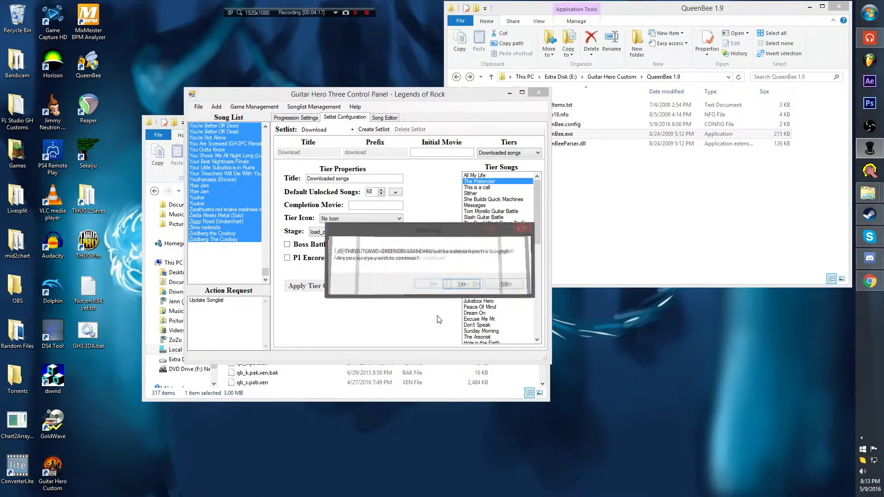
pyautogui.press('Return')
pyautogui.press('Return')
pyautogui.press('Return')
pyautogui.press('Return')
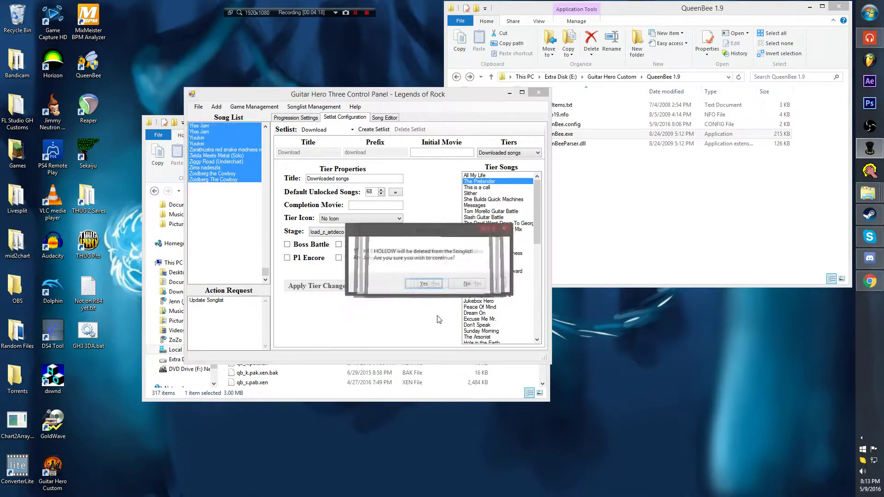
pyautogui.press('Return')
pyautogui.press('Return')
pyautogui.press('Return')
pyautogui.press('Return')
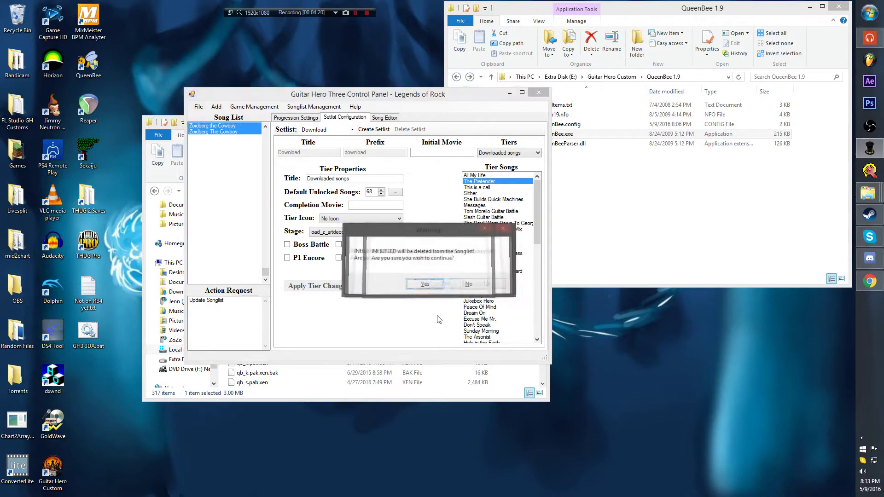
pyautogui.press('Return')
pyautogui.press('Return')
pyautogui.press('Return')
pyautogui.press('Return')
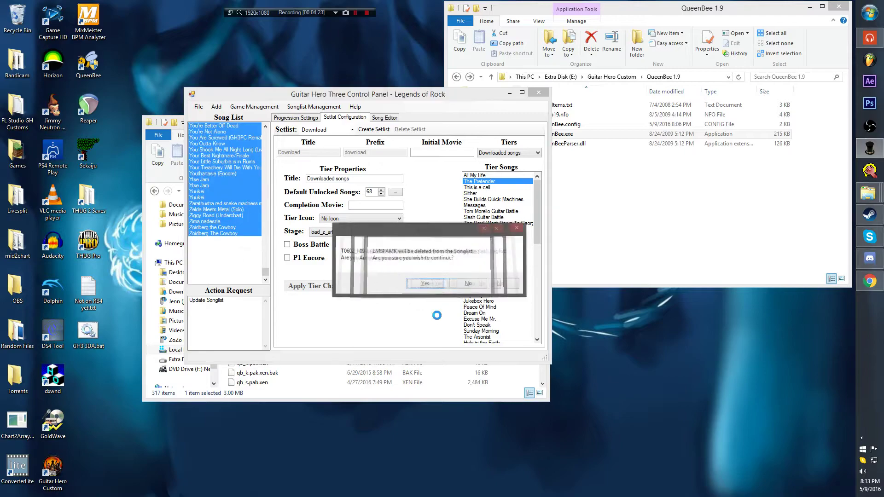
pyautogui.press('Return')
pyautogui.press('Return')
pyautogui.press('Return')
pyautogui.press('Return')
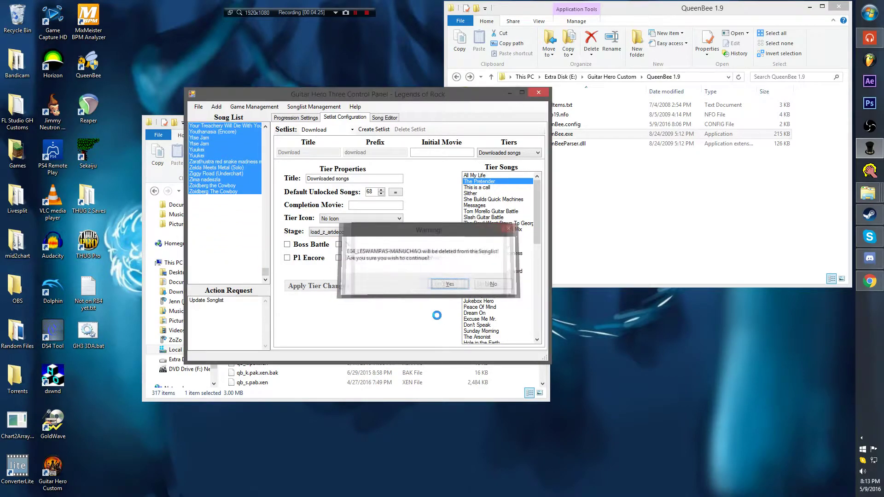
pyautogui.press('Return')
pyautogui.press('Return')
pyautogui.press('Return')
pyautogui.press('Return')
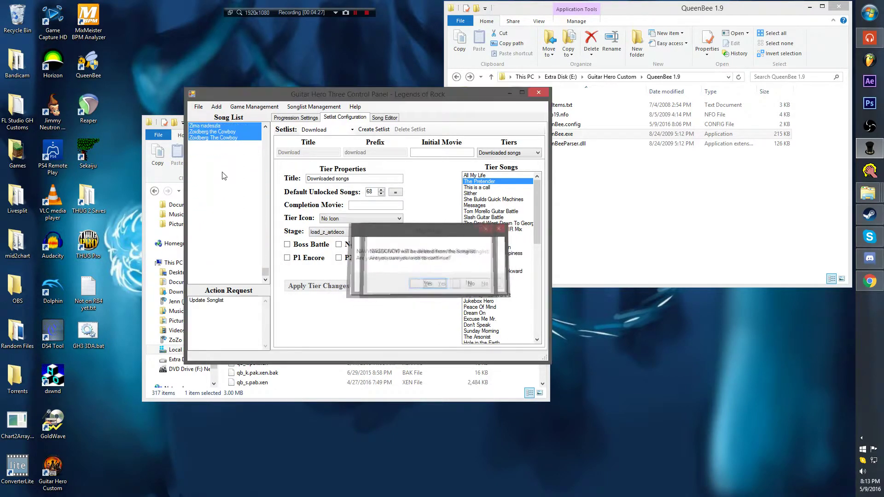
pyautogui.press('Return')
pyautogui.press('Return')
pyautogui.press('Return')
pyautogui.press('Return')
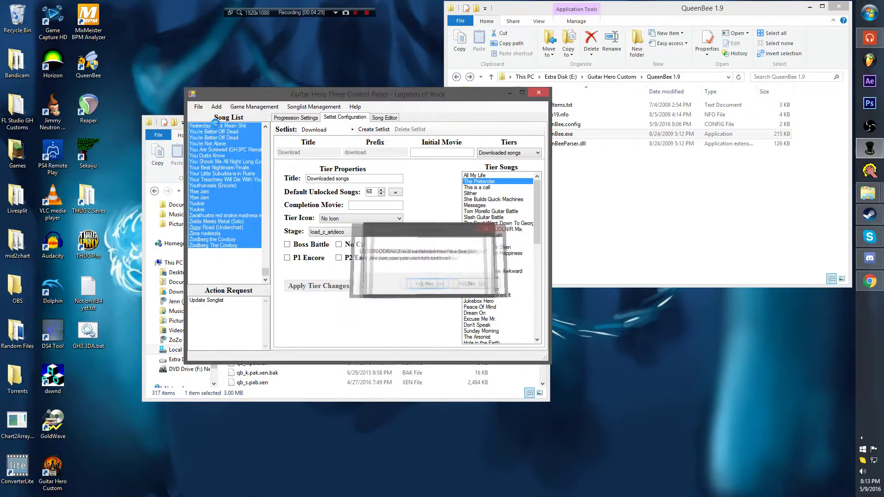
pyautogui.press('Return')
pyautogui.press('Return')
pyautogui.press('Return')
pyautogui.press('Return')
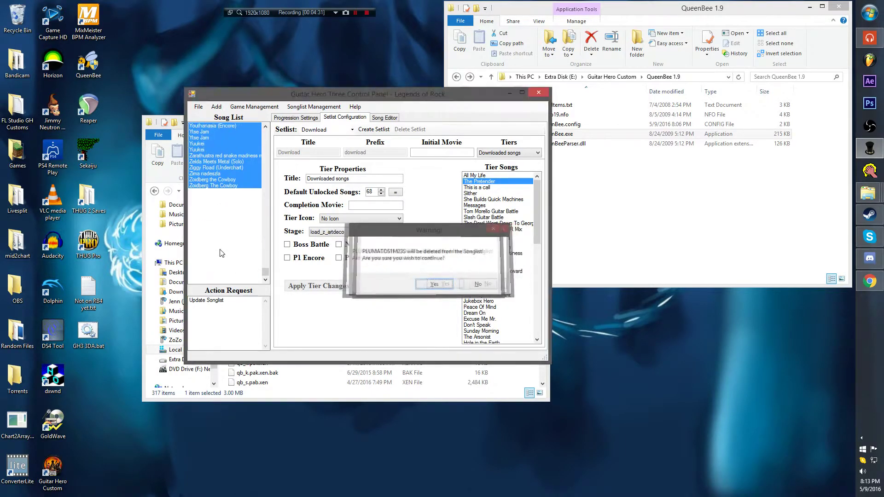
pyautogui.press('Return')
pyautogui.press('Return')
pyautogui.press('Return')
pyautogui.press('Return')
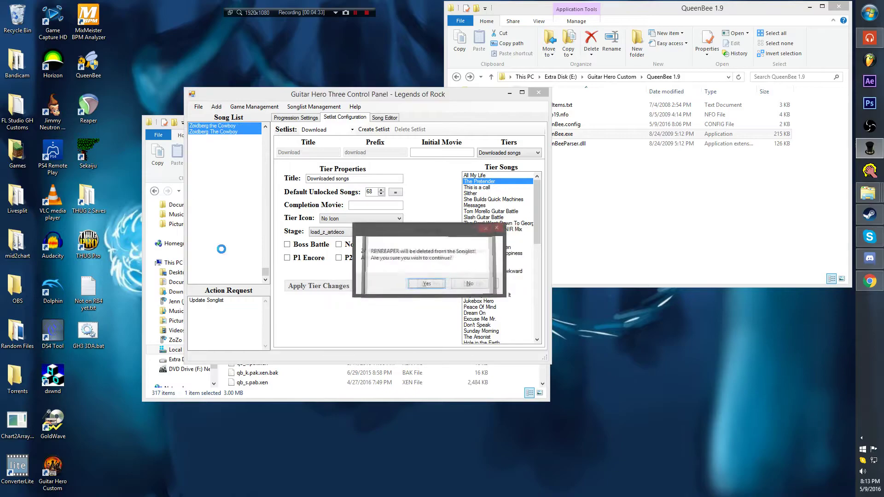
pyautogui.press('Return')
pyautogui.press('Return')
pyautogui.press('Return')
pyautogui.press('Return')
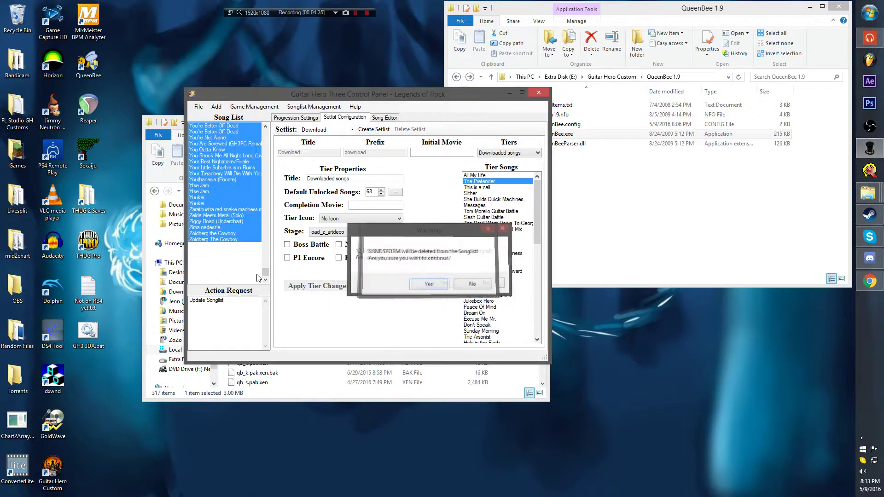
pyautogui.press('Return')
pyautogui.press('Return')
pyautogui.press('Return')
pyautogui.press('Return')
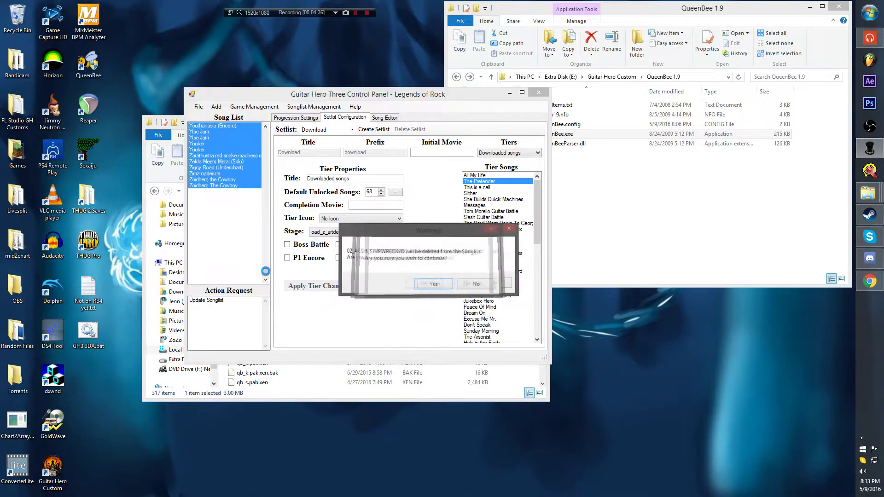
pyautogui.press('Return')
pyautogui.press('Return')
pyautogui.press('Return')
pyautogui.press('Return')
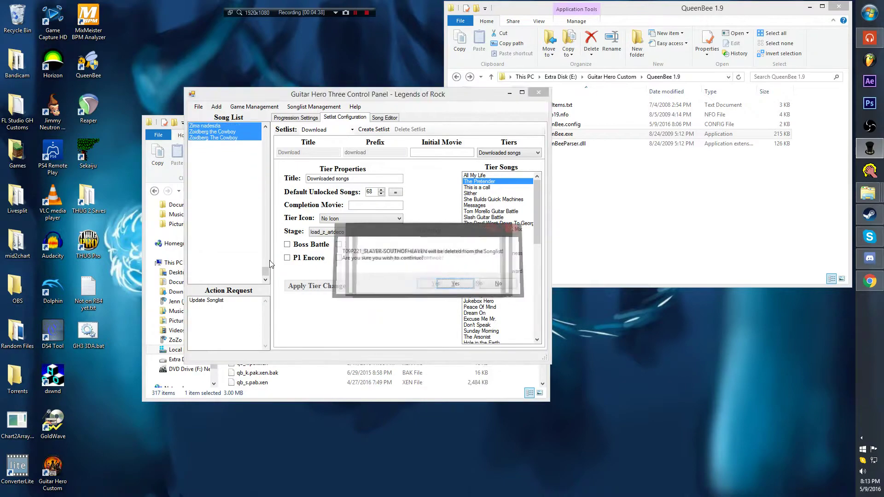
pyautogui.press('Return')
pyautogui.press('Return')
pyautogui.press('Return')
pyautogui.press('Return')
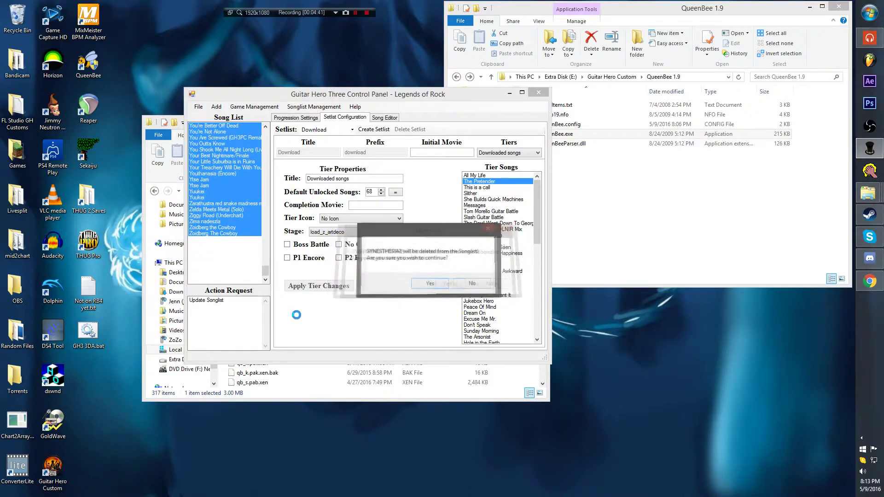
pyautogui.press('Return')
pyautogui.press('Return')
pyautogui.press('Return')
pyautogui.press('Return')
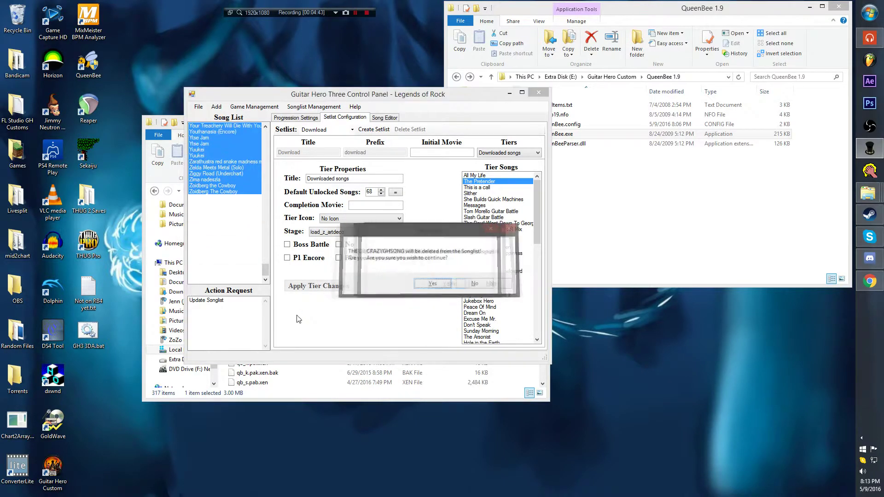
pyautogui.press('Return')
pyautogui.press('Return')
pyautogui.press('Return')
pyautogui.press('Return')
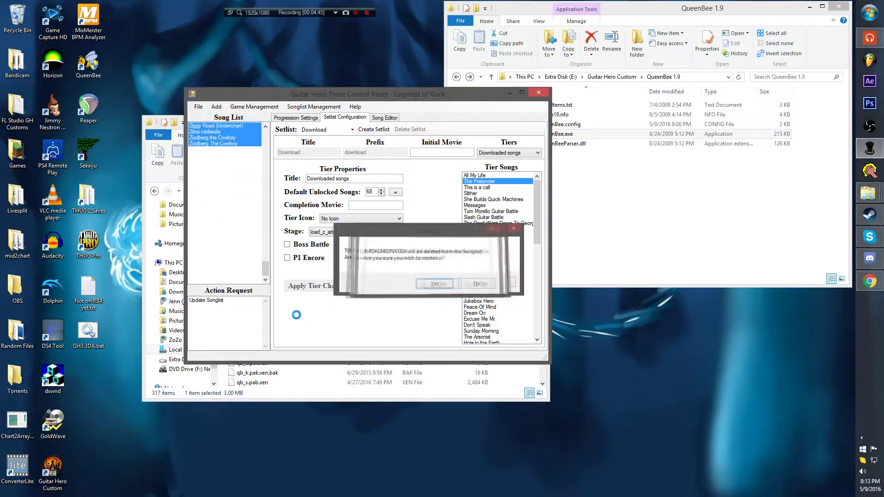
pyautogui.press('Return')
pyautogui.press('Return')
pyautogui.press('Return')
pyautogui.press('Return')
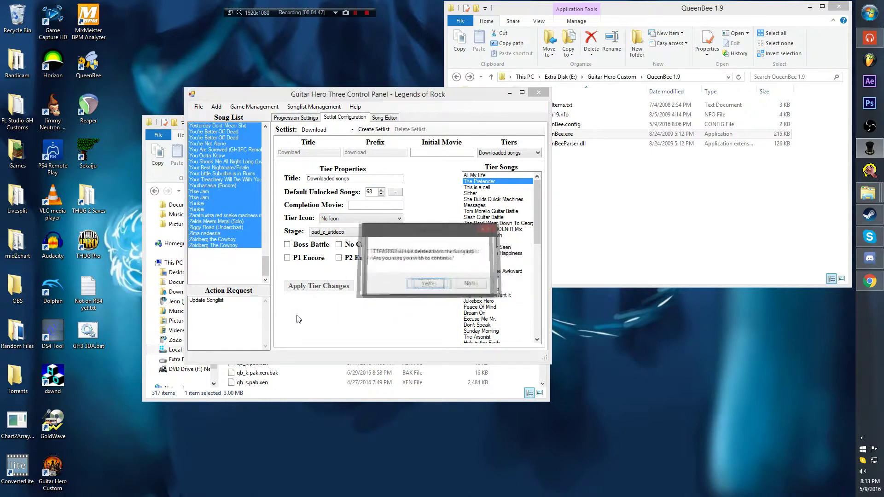
pyautogui.press('Return')
pyautogui.press('Return')
pyautogui.press('Return')
pyautogui.press('Return')
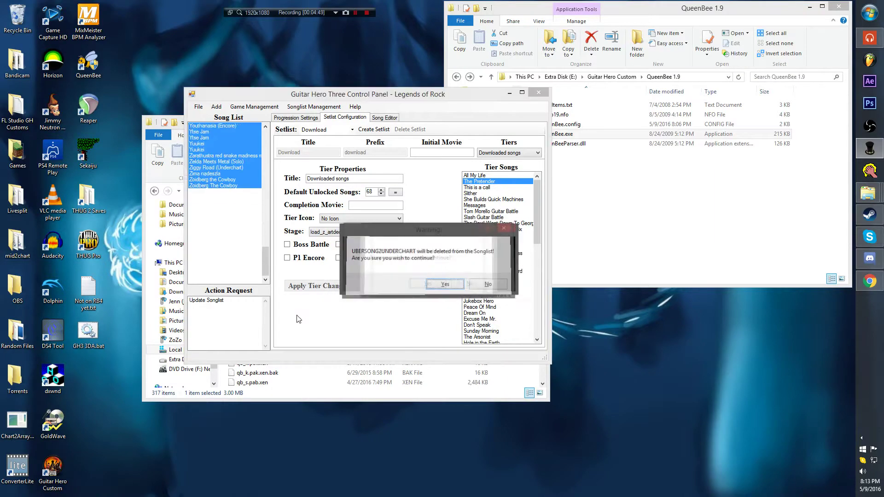
pyautogui.press('Return')
pyautogui.press('Return')
pyautogui.press('Return')
pyautogui.press('Return')
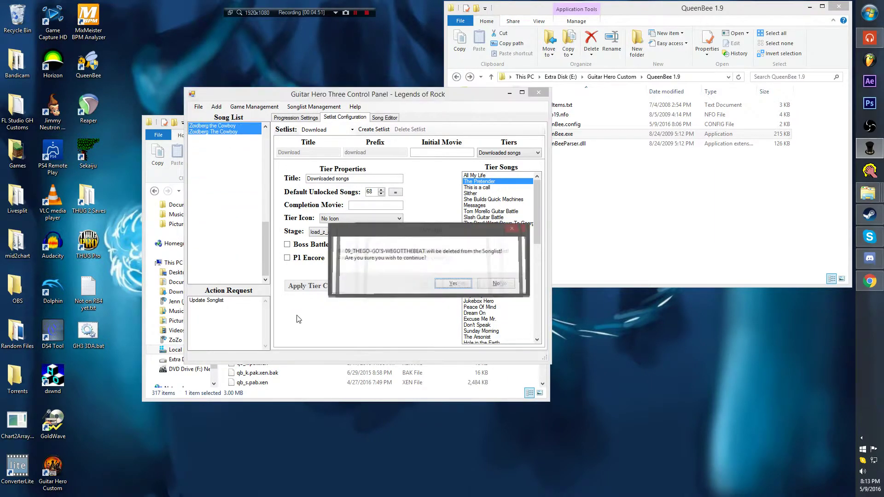
pyautogui.press('Return')
pyautogui.press('Return')
pyautogui.press('Return')
pyautogui.press('Return')
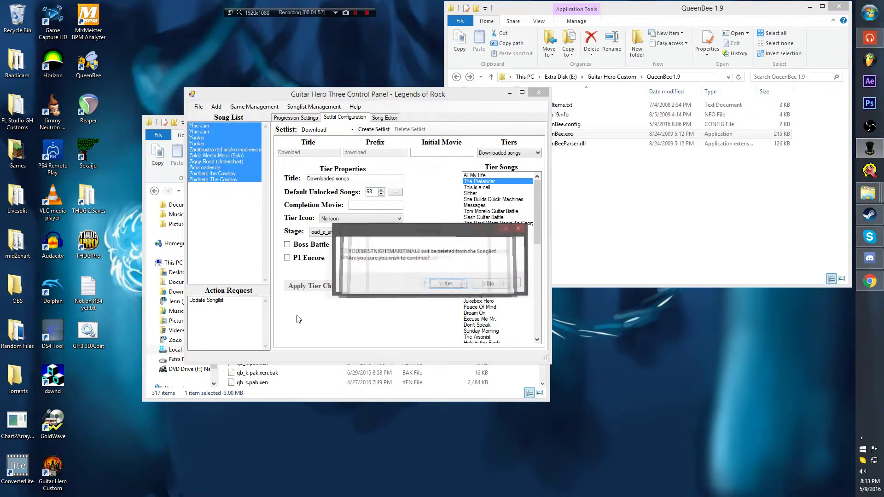
pyautogui.press('Return')
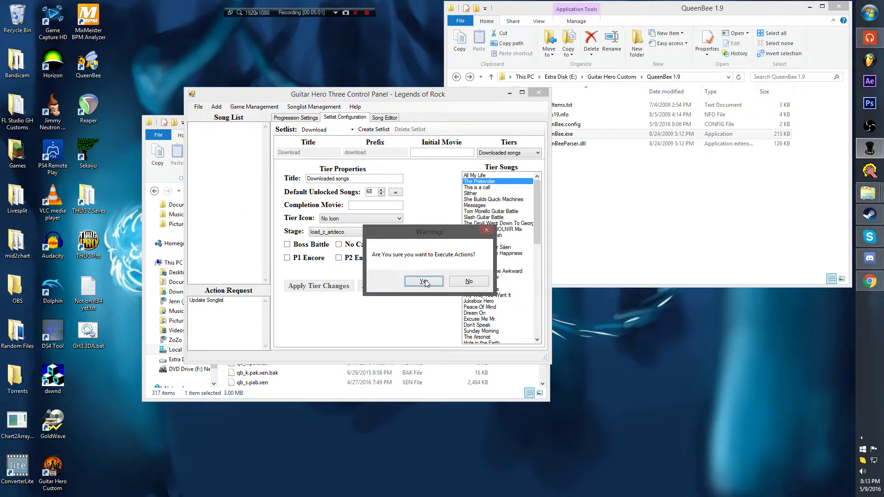
# - Answer Yes to Execute Actions, dismiss the ExecuteActions report, and close the control panel
pyautogui.click(422, 282)
pyautogui.click(107, 158)
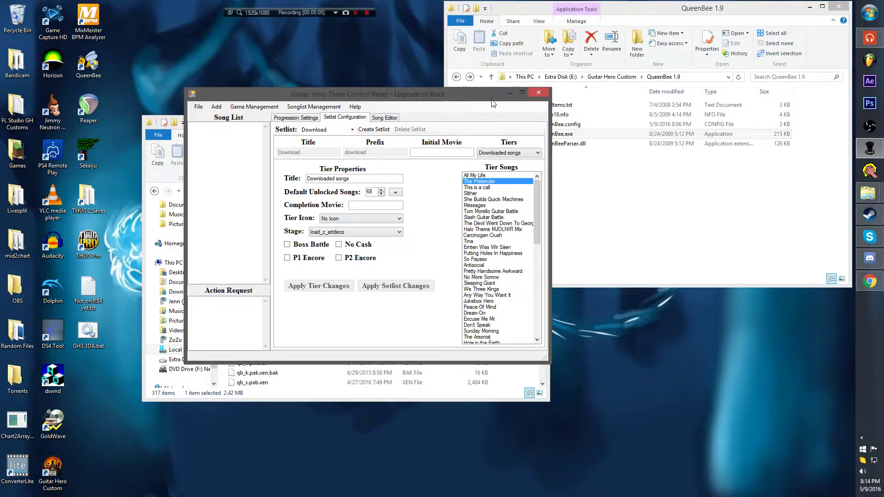
pyautogui.moveTo(492, 103); pyautogui.dragTo(604, 185)
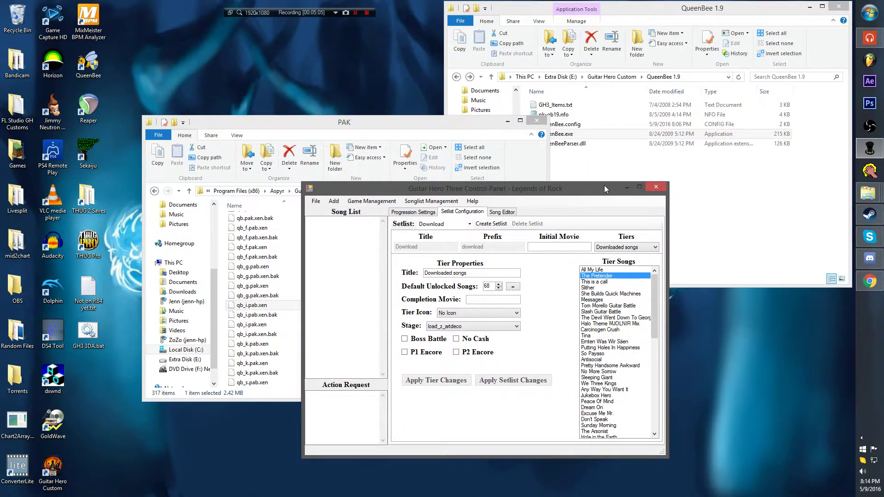
pyautogui.click(654, 187)
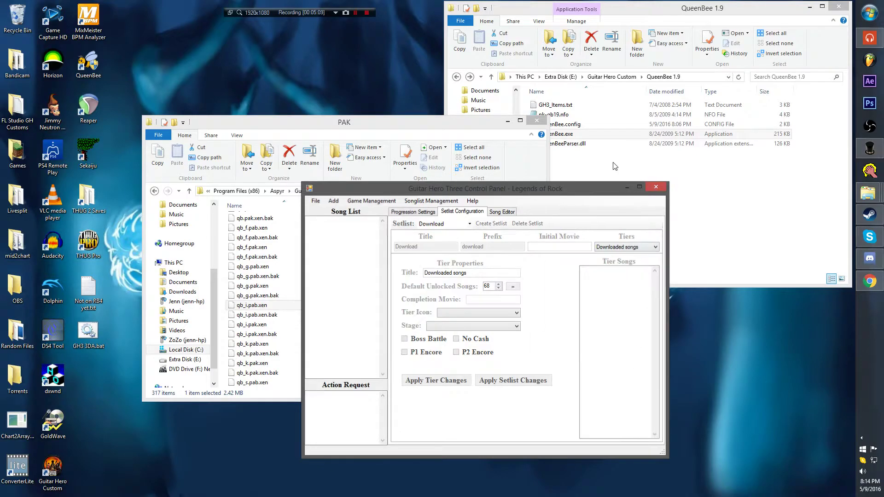
pyautogui.click(557, 135)
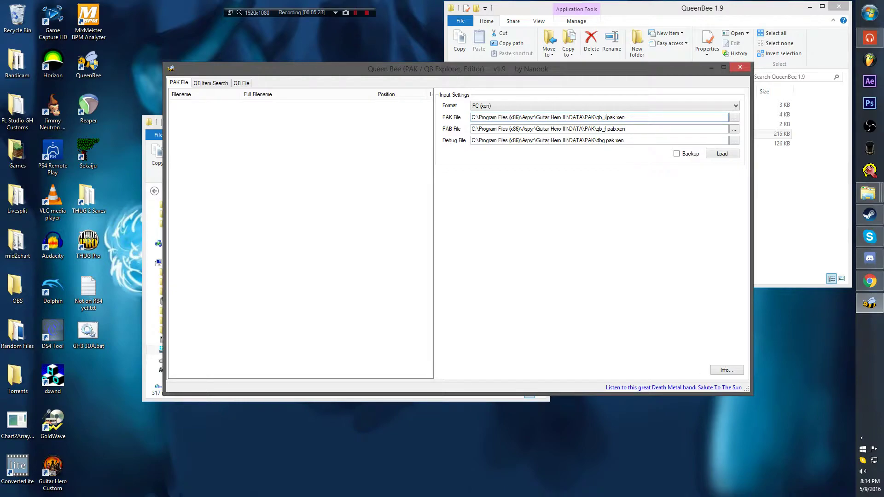
# - Point the PAB path to qb_i.pab.xen and show the QB Item Search tab
pyautogui.click(604, 128)
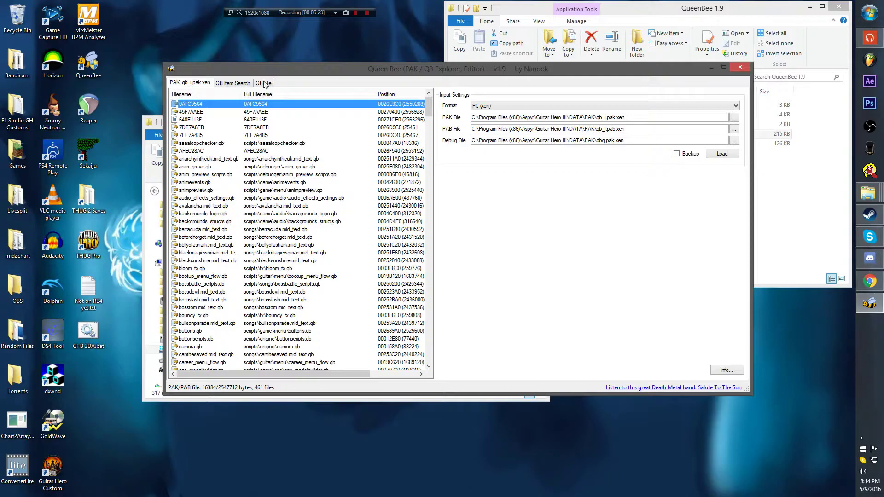
pyautogui.click(233, 83)
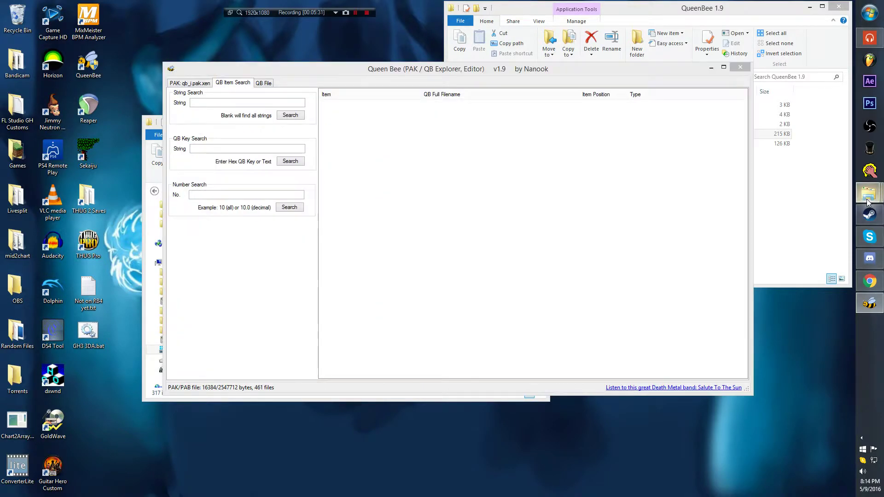
pyautogui.moveTo(868, 193)
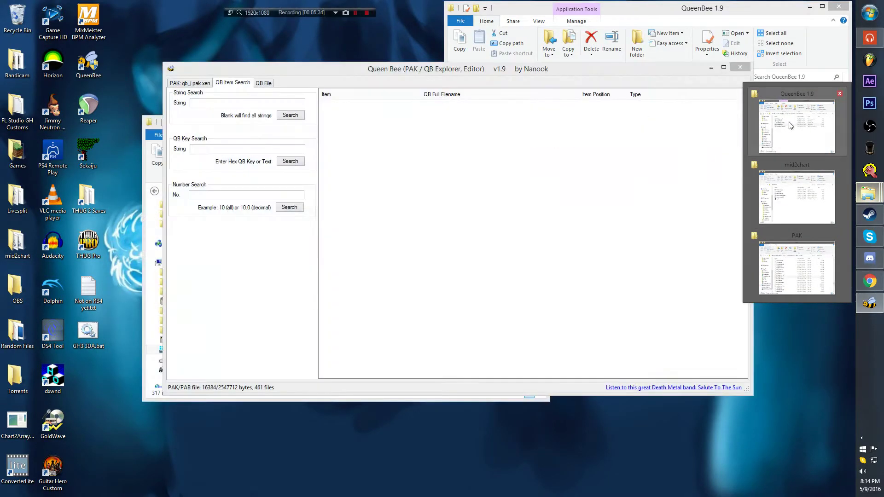
# - Bring the QueenBee 1.9 folder forward and browse to the Aspyr folder in Documents
pyautogui.click(796, 124)
pyautogui.click(592, 172)
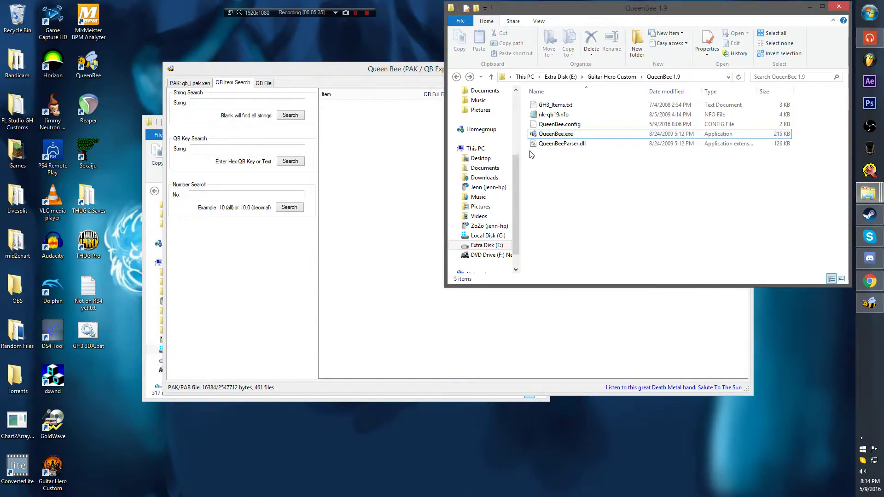
pyautogui.scroll(5, 512, 174)
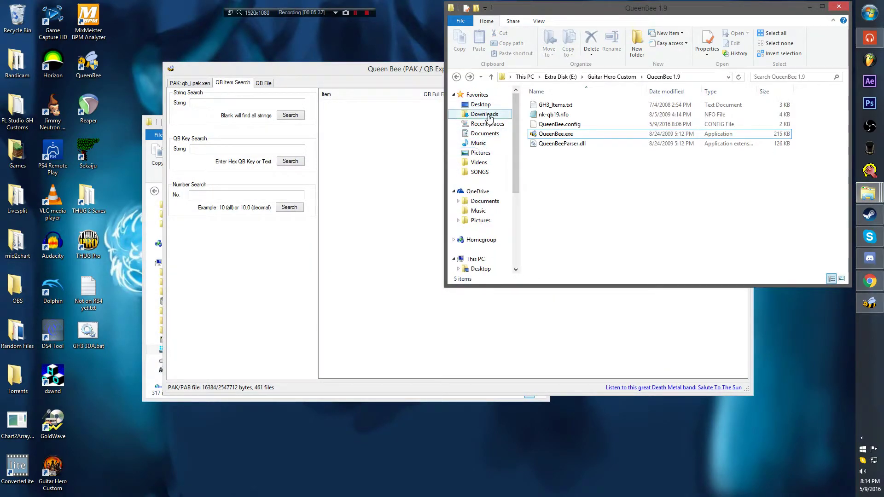
pyautogui.click(488, 133)
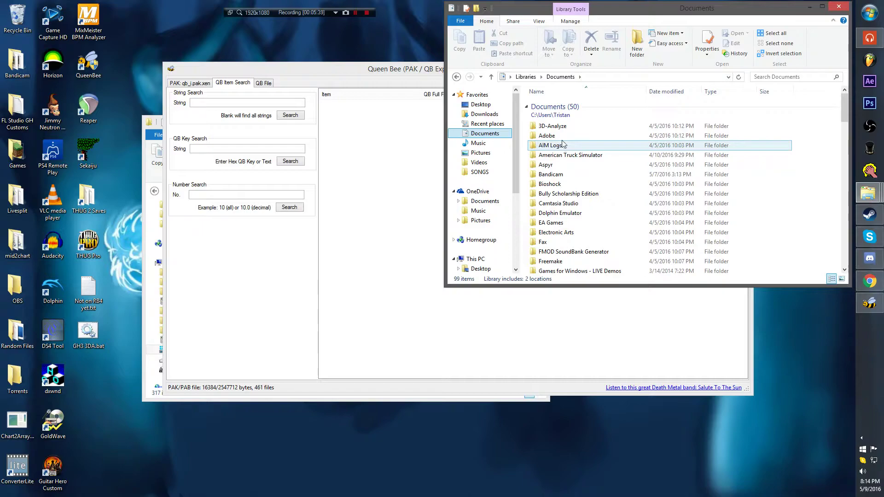
pyautogui.click(556, 156)
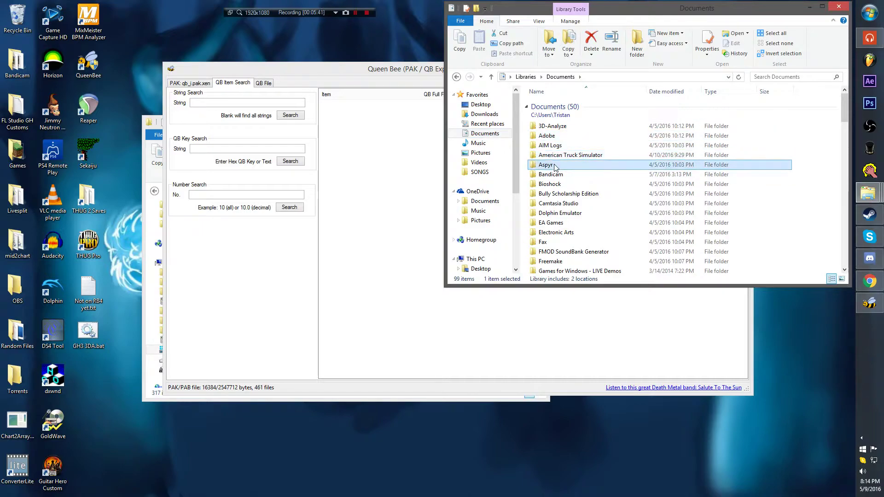
# - Go through Aspyr > Guitar Hero III > Save, view ProgressA, then open ProgressC
pyautogui.doubleClick(555, 165)
pyautogui.doubleClick(550, 105)
pyautogui.doubleClick(548, 109)
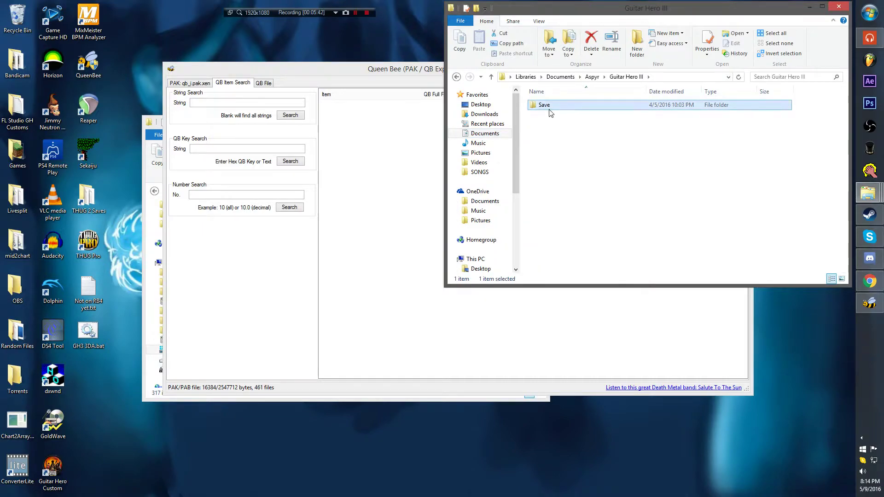
pyautogui.doubleClick(556, 122)
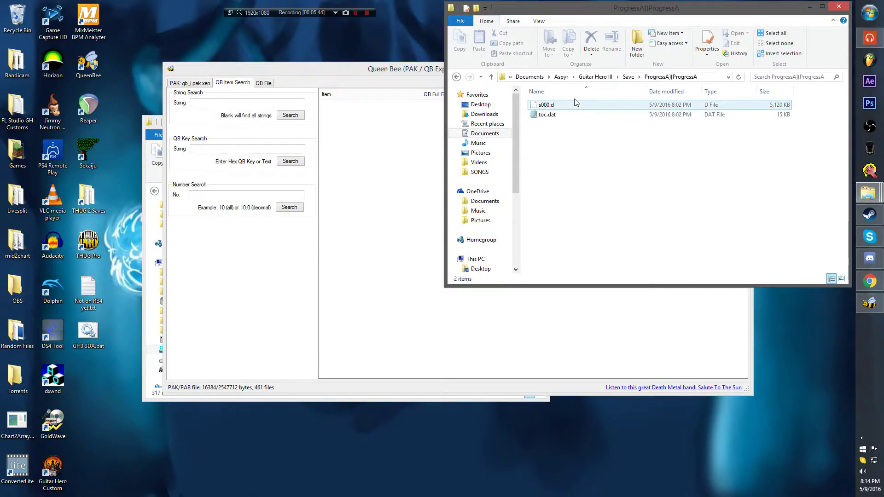
pyautogui.press('BackSpace')
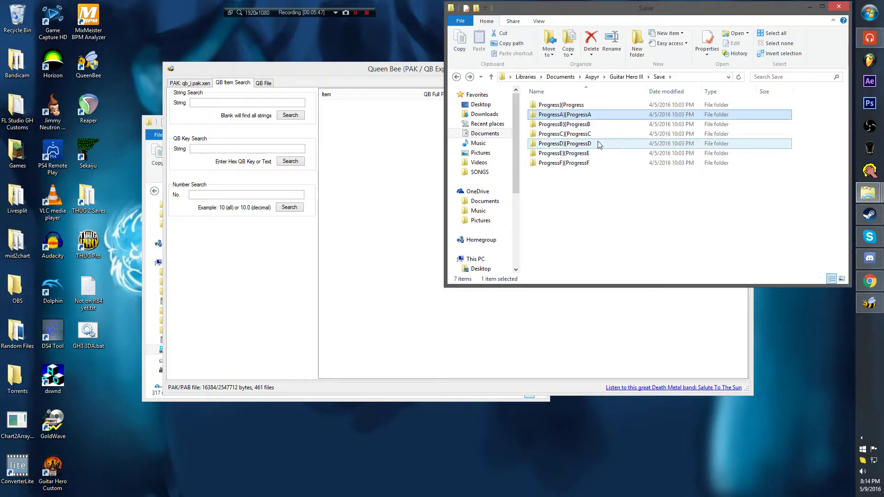
pyautogui.moveTo(564, 144)
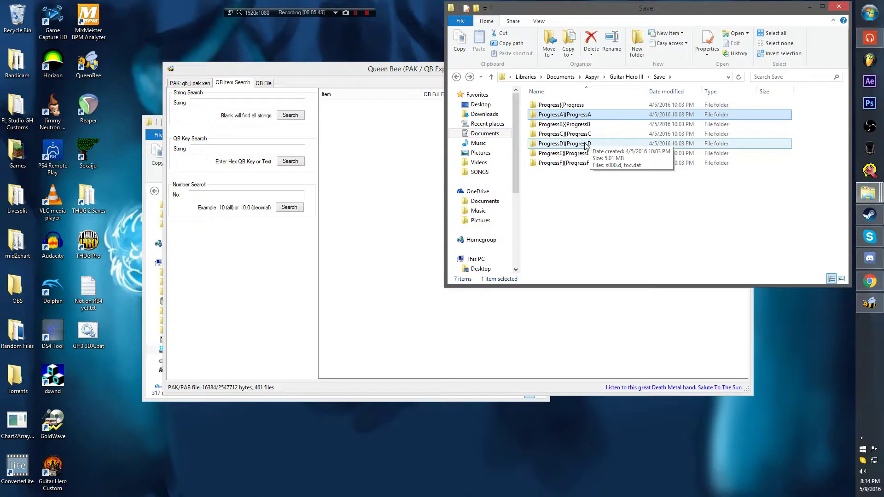
pyautogui.doubleClick(586, 135)
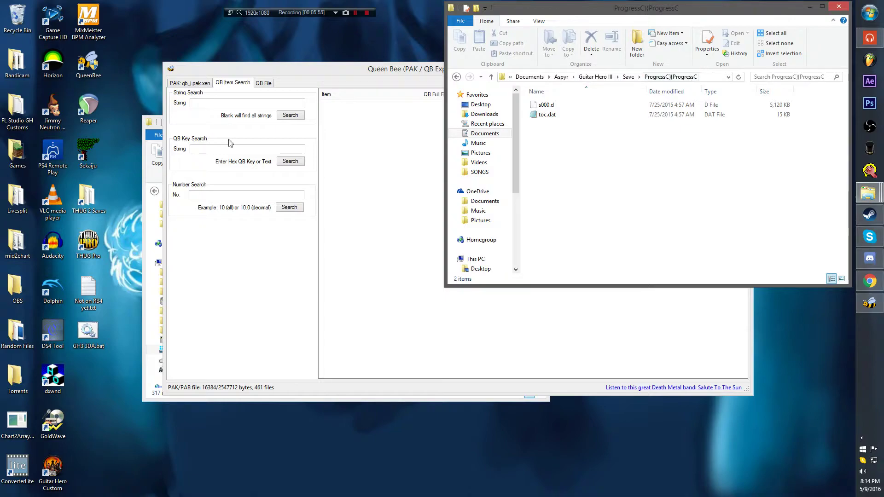
# - Search QueenBee for 'progressa', change memcard_content_name to ProgressC, update, and close QueenBee
pyautogui.click(243, 116)
pyautogui.write('progressa')
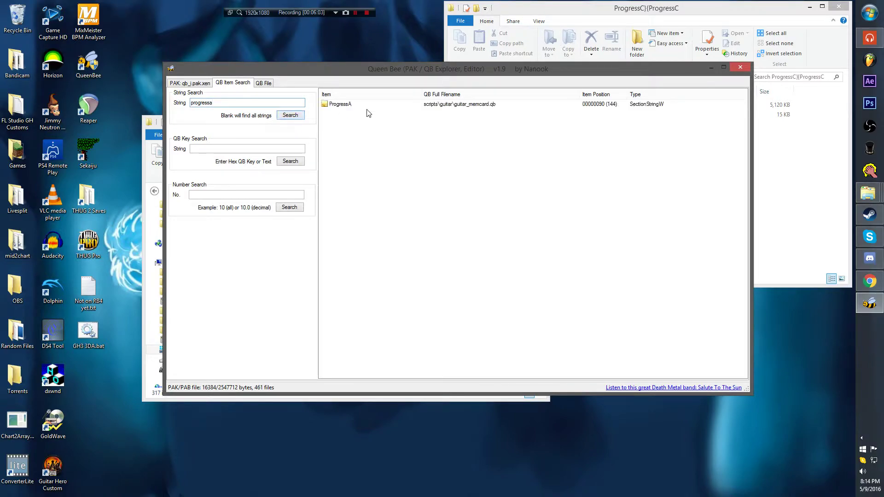
pyautogui.doubleClick(347, 105)
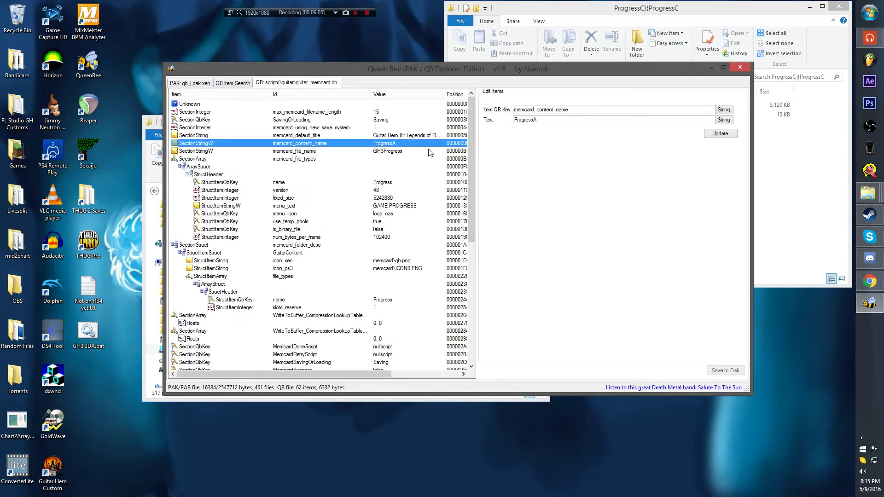
pyautogui.moveTo(537, 120); pyautogui.dragTo(533, 119)
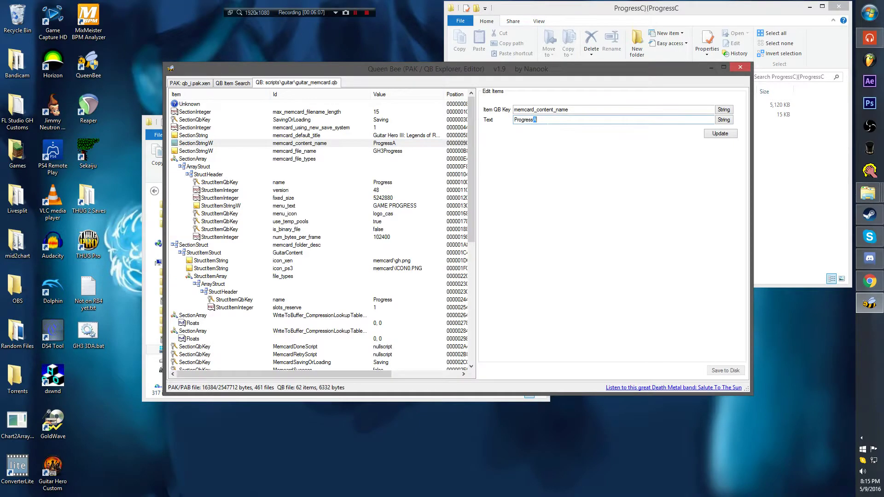
pyautogui.moveTo(543, 75)
pyautogui.mouseDown()
pyautogui.moveTo(536, 188)
pyautogui.moveTo(538, 164)
pyautogui.mouseUp()
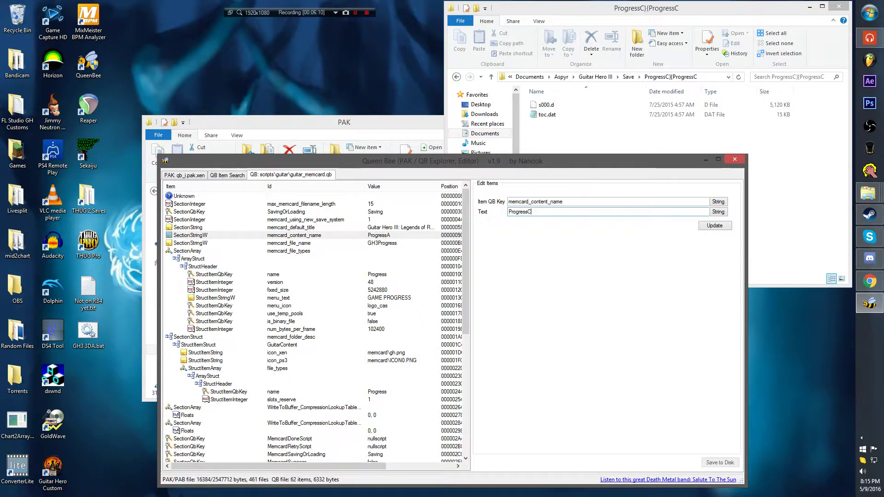
pyautogui.click(714, 226)
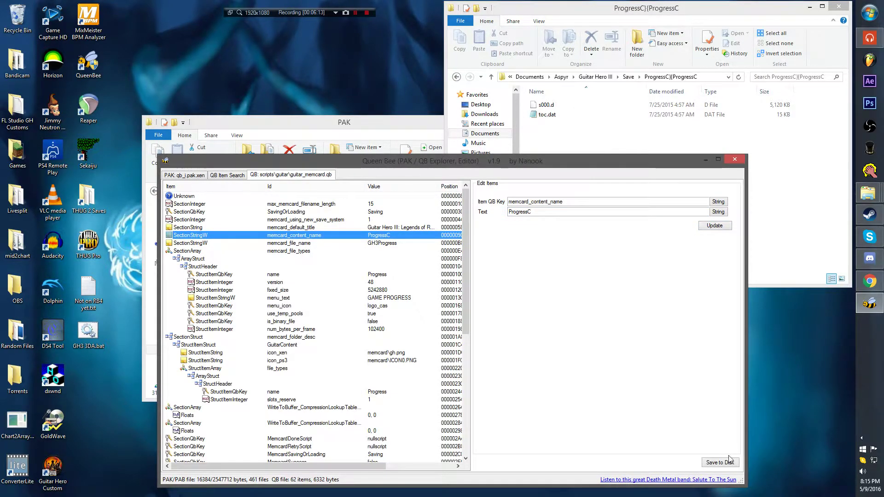
pyautogui.click(184, 175)
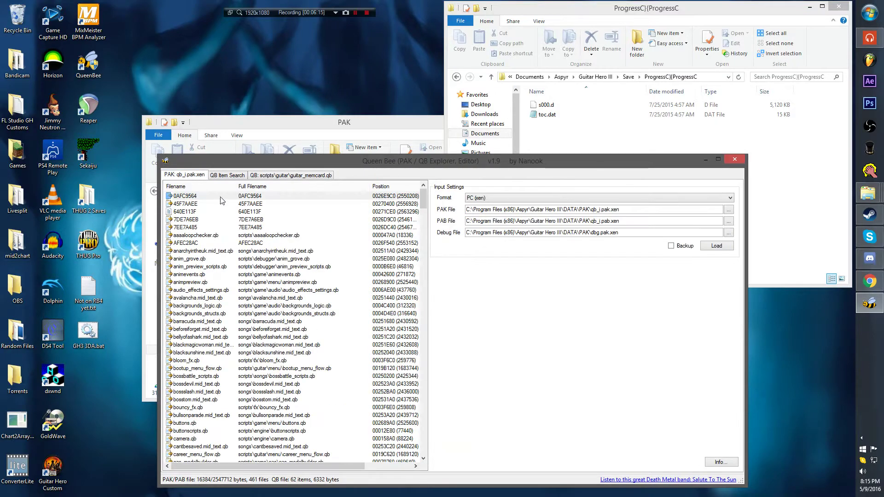
pyautogui.click(736, 161)
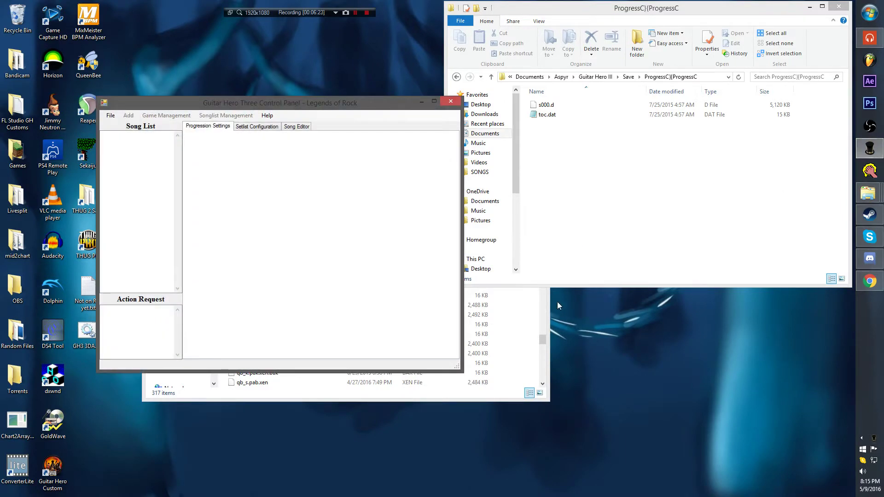
# - Switch the Control Panel's game language to Guitar Hero III (Italian)
pyautogui.rightClick(872, 438)
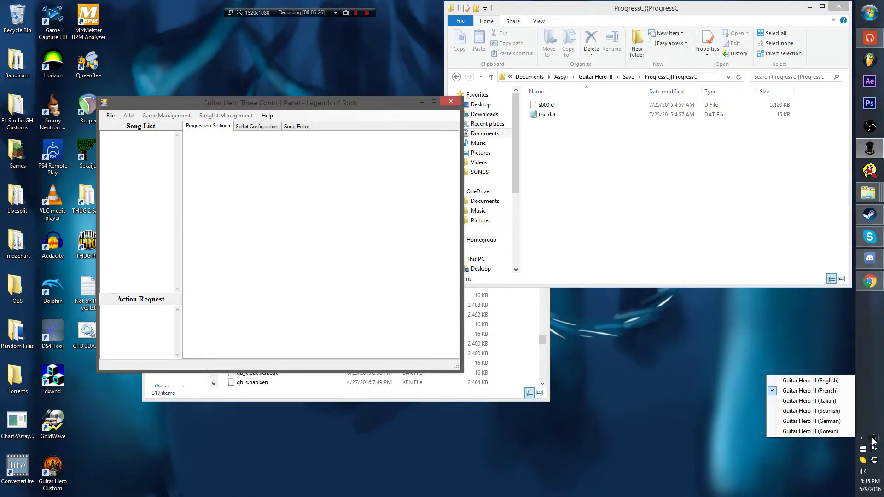
pyautogui.click(814, 403)
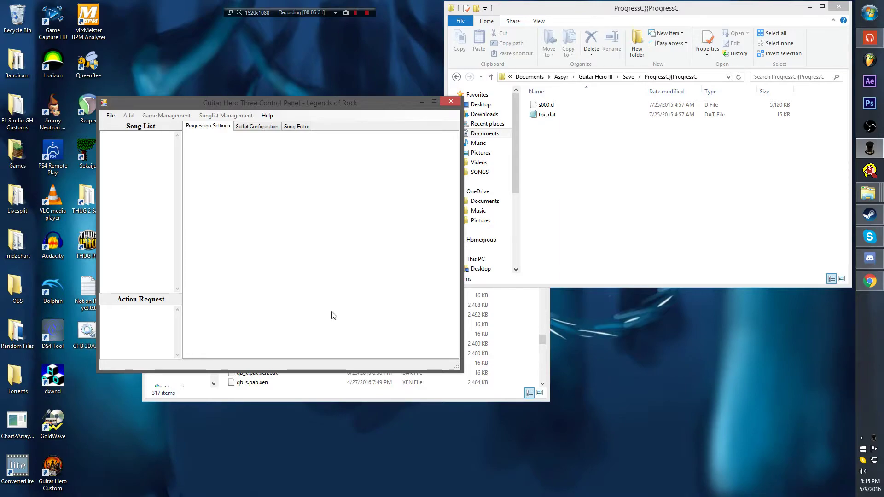
pyautogui.moveTo(868, 194)
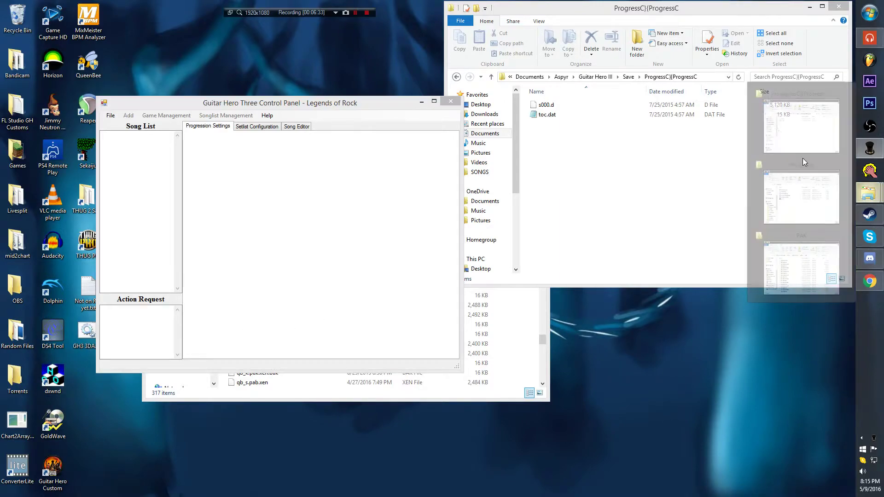
pyautogui.click(773, 118)
# - Go up from the Save folder to Documents and open the 3D-Analyze folder
pyautogui.press('BackSpace')
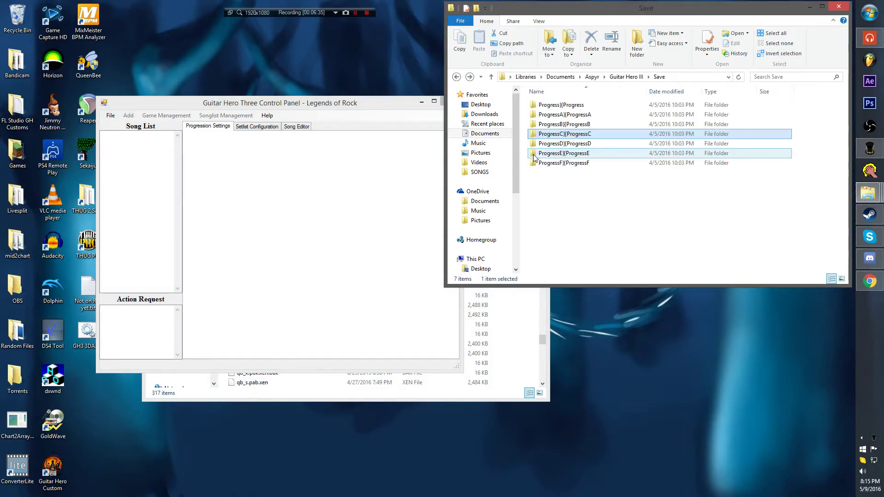
pyautogui.press('BackSpace')
pyautogui.press('BackSpace')
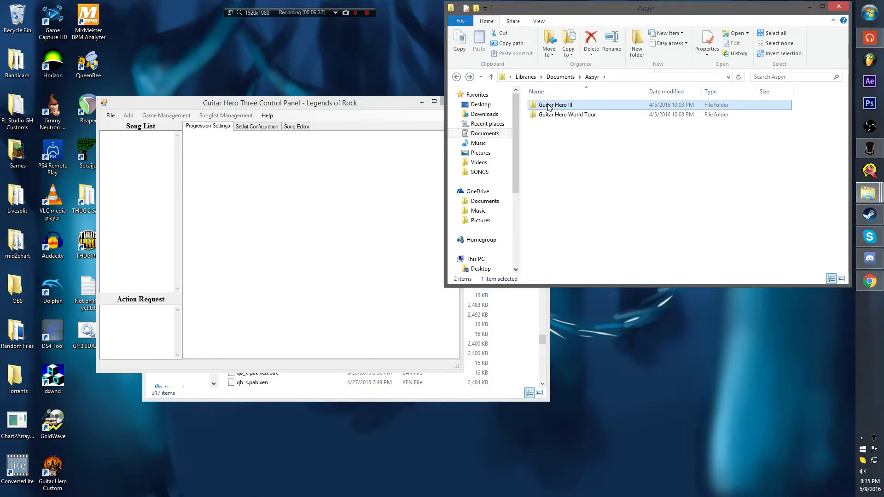
pyautogui.press('BackSpace')
pyautogui.press('Home')
pyautogui.press('Return')
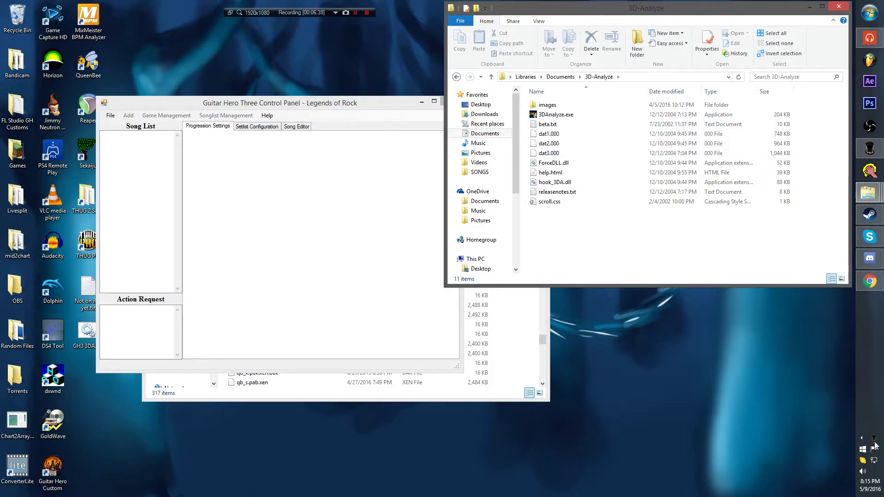
# - Recheck the current game language and launch 3DAnalyze.exe
pyautogui.rightClick(874, 446)
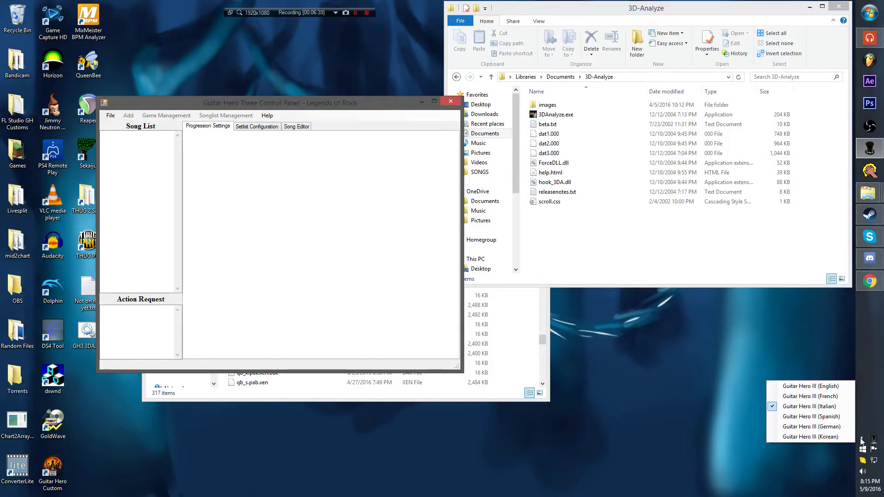
pyautogui.click(560, 115)
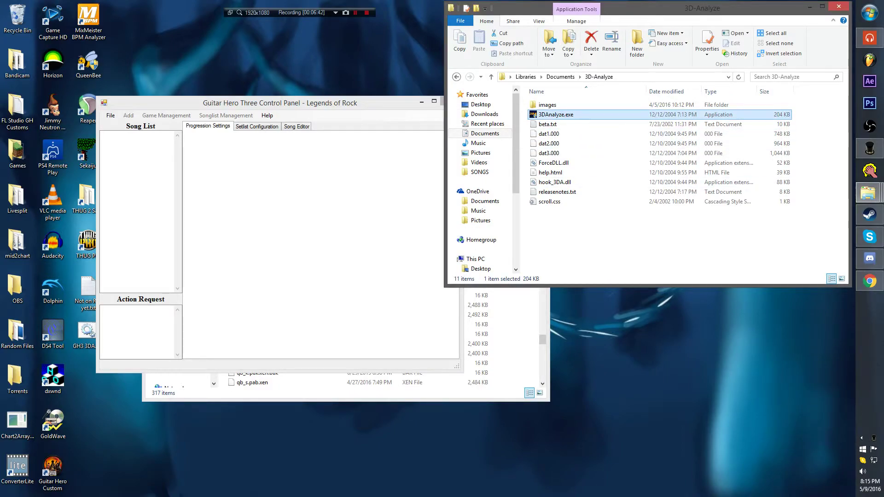
pyautogui.doubleClick(561, 115)
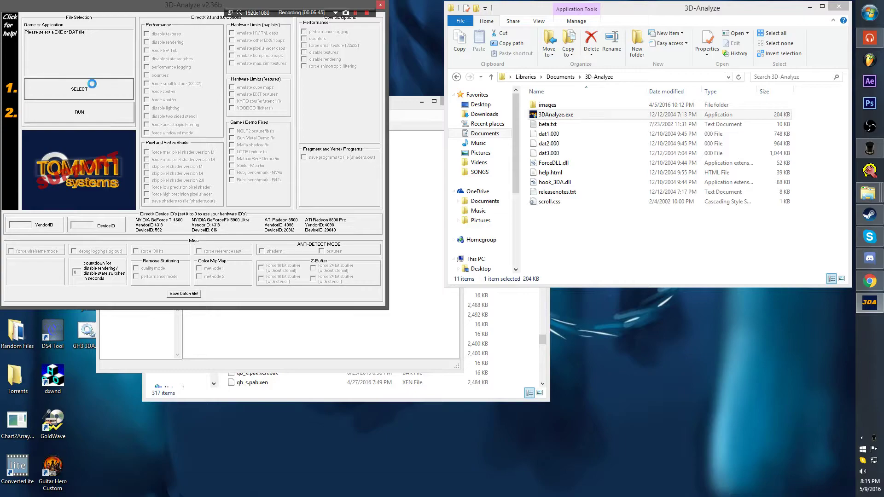
# - Select GH3.exe as the 3D-Analyze target and start Guitar Hero III from the tray menu
pyautogui.click(92, 85)
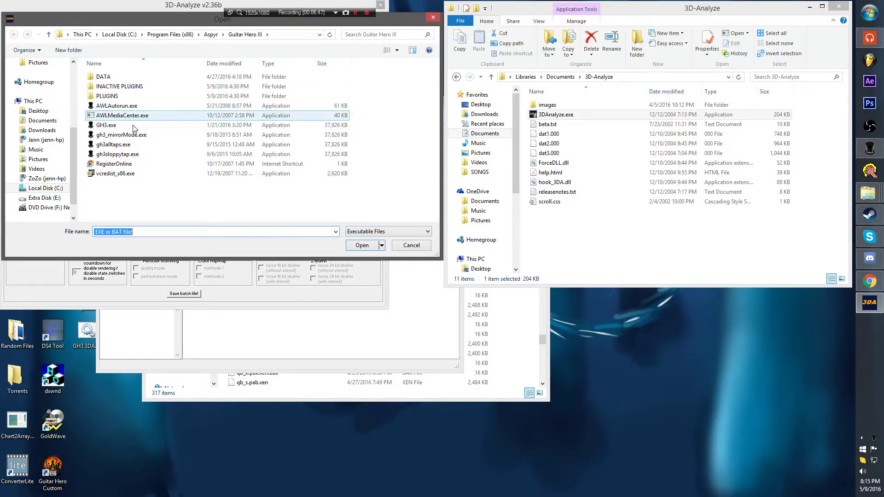
pyautogui.doubleClick(124, 124)
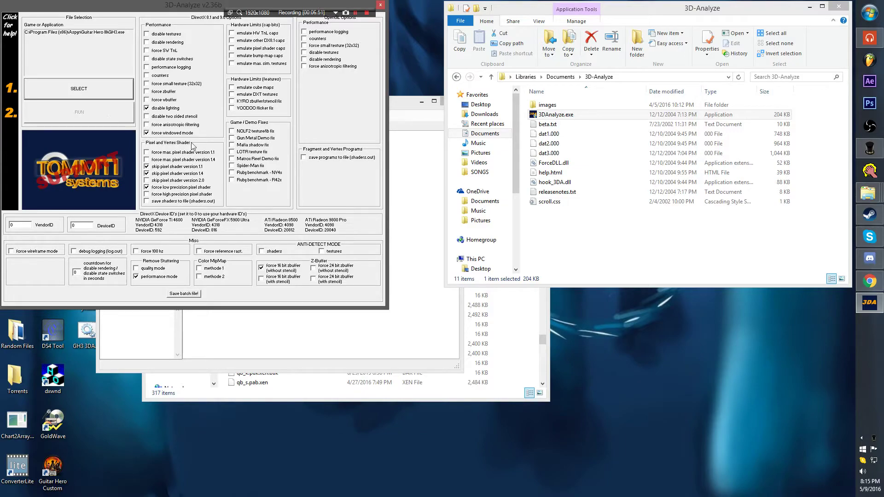
pyautogui.rightClick(872, 450)
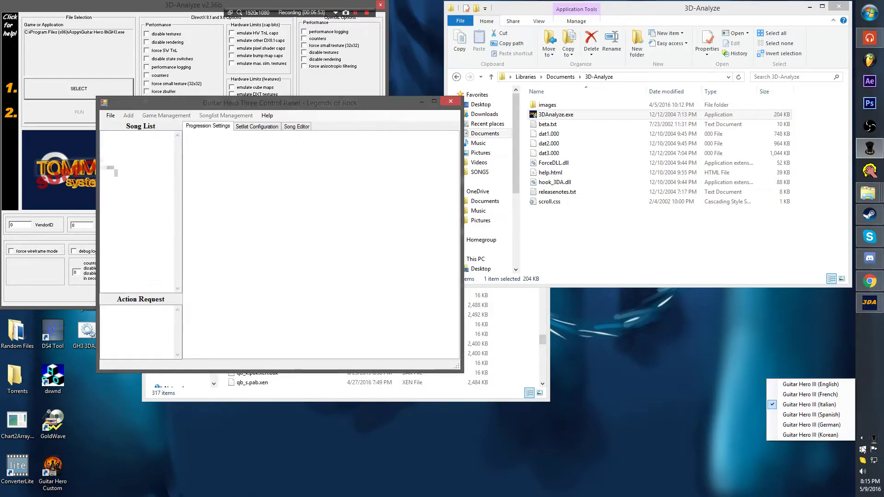
pyautogui.click(389, 266)
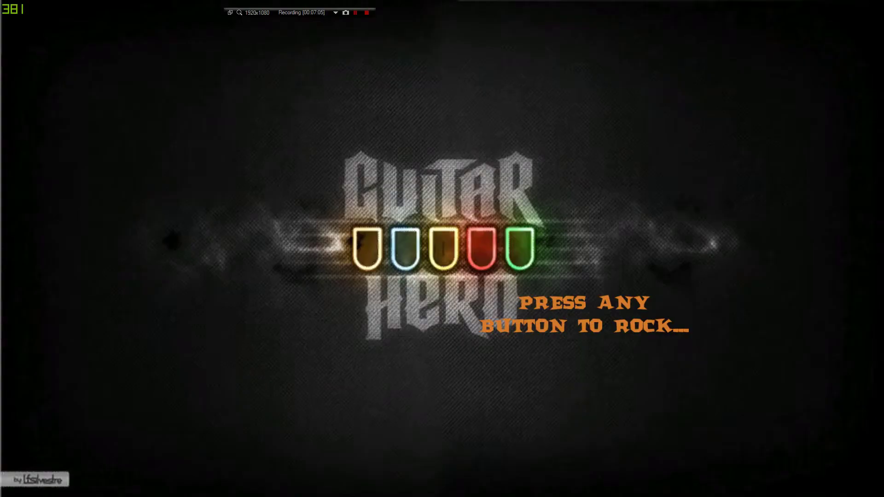
# - Skip the title screen and lower the Guitar Hero III slider in the Volume Mixer
pyautogui.press('Return')
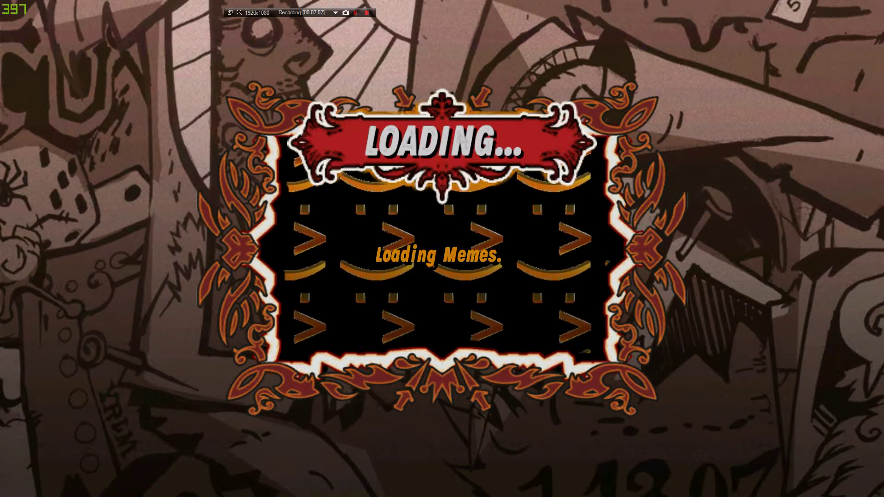
pyautogui.press('super')
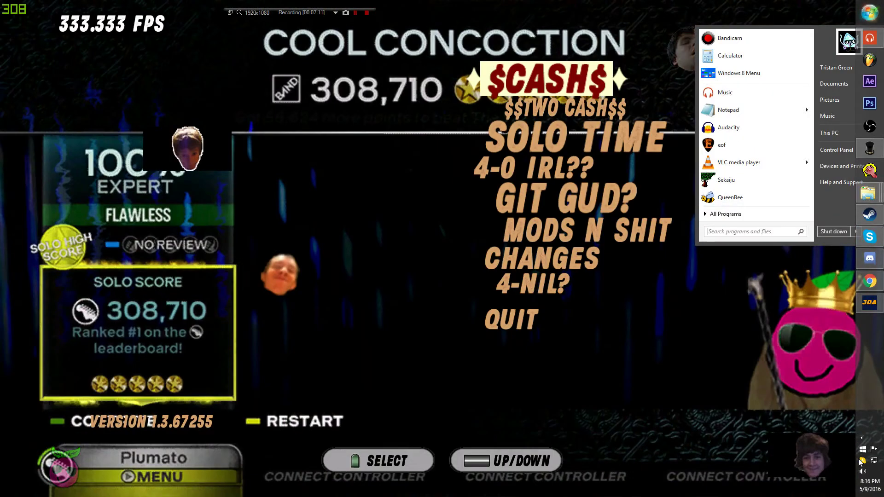
pyautogui.rightClick(862, 470)
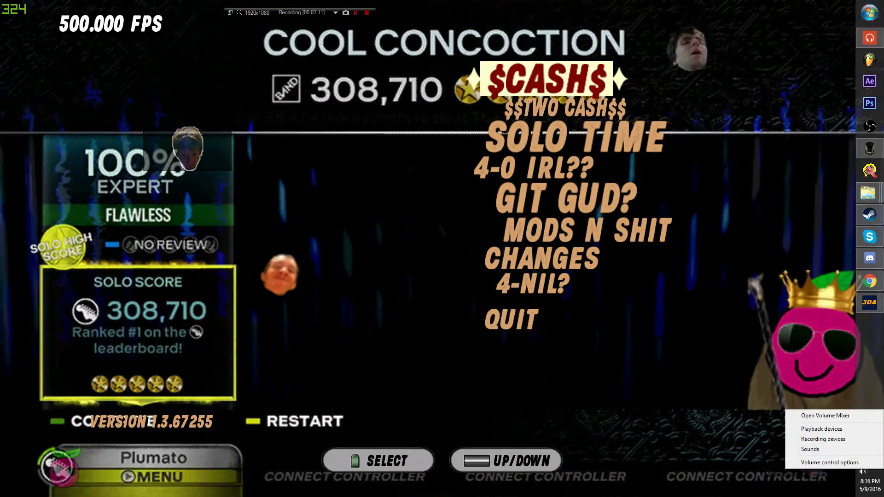
pyautogui.click(828, 416)
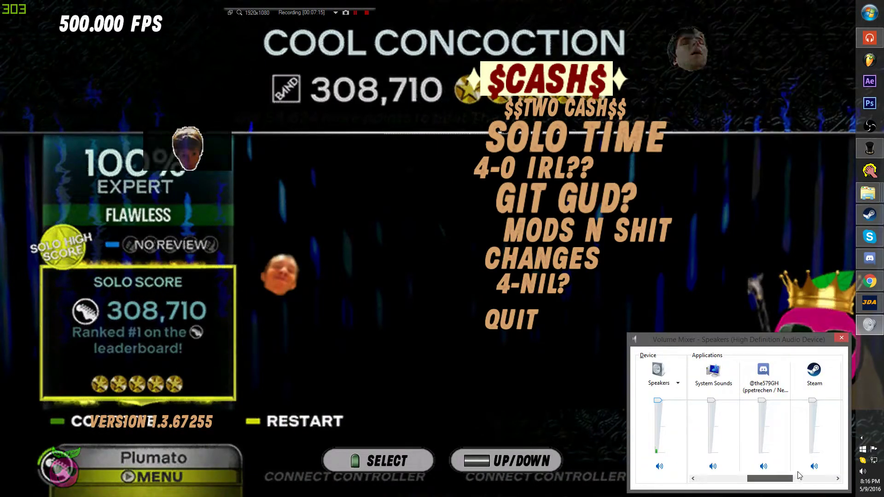
pyautogui.click(799, 477)
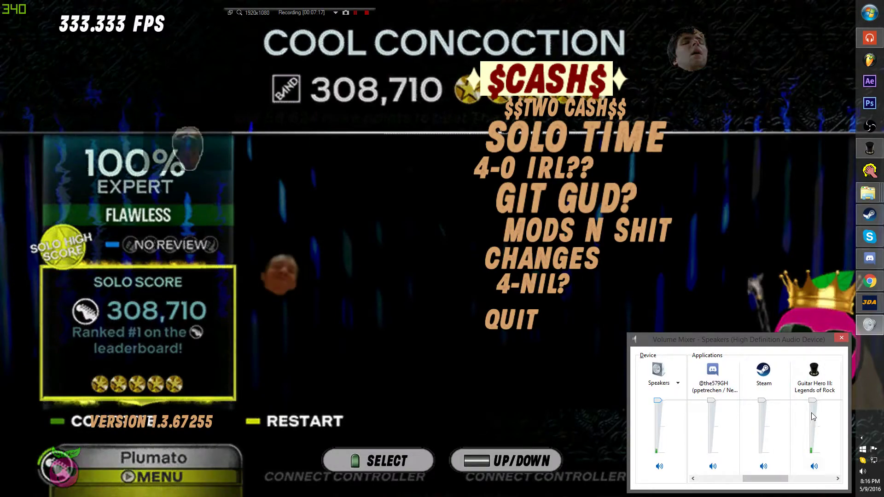
pyautogui.moveTo(813, 417); pyautogui.dragTo(813, 449)
pyautogui.click(594, 387)
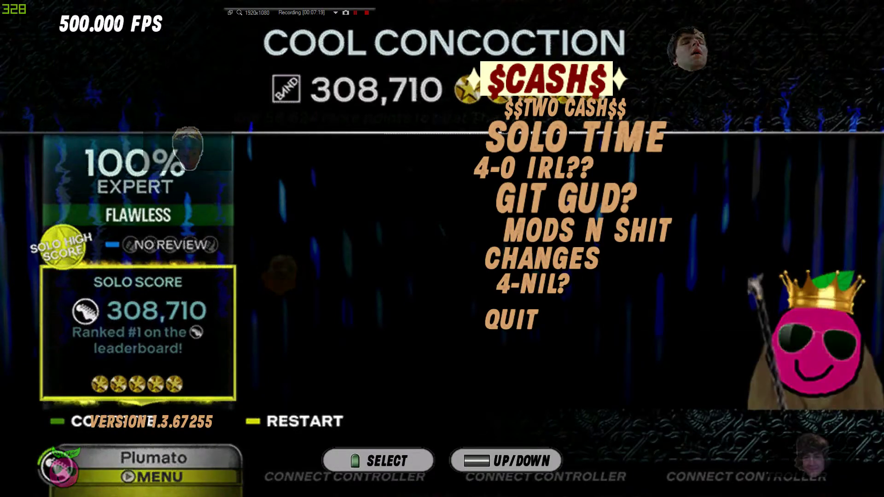
# - Browse the Options list and Cheats screen, then back out to the main menu
pyautogui.press('Up')
pyautogui.press('Up')
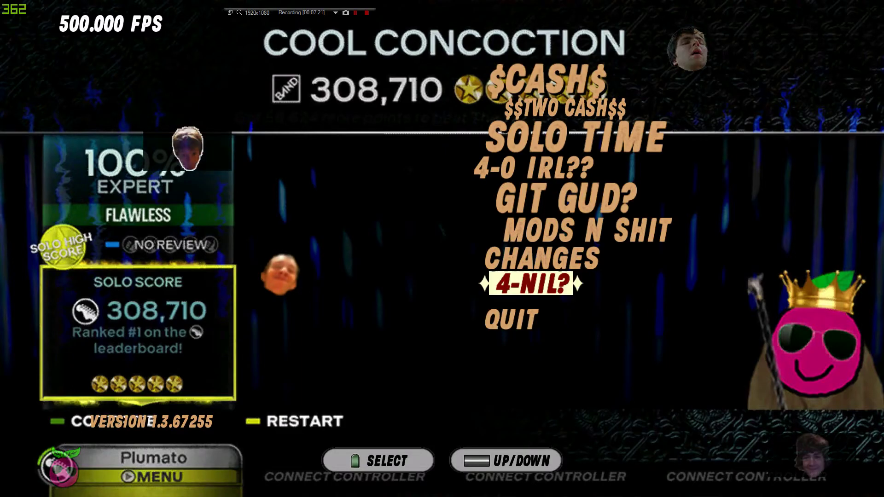
pyautogui.press('Return')
pyautogui.press('Up')
pyautogui.press('Up')
pyautogui.press('Up')
pyautogui.press('Up')
pyautogui.press('Up')
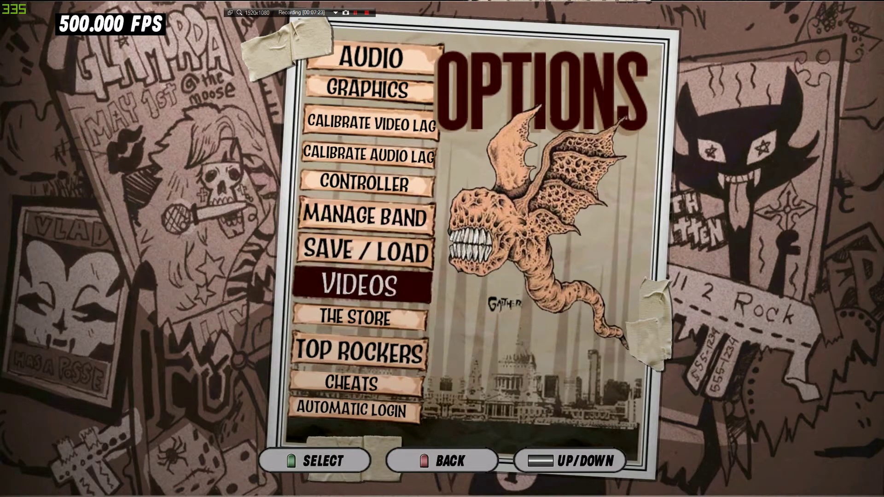
pyautogui.press('Down')
pyautogui.press('Down')
pyautogui.press('Down')
pyautogui.press('Return')
pyautogui.press('Escape')
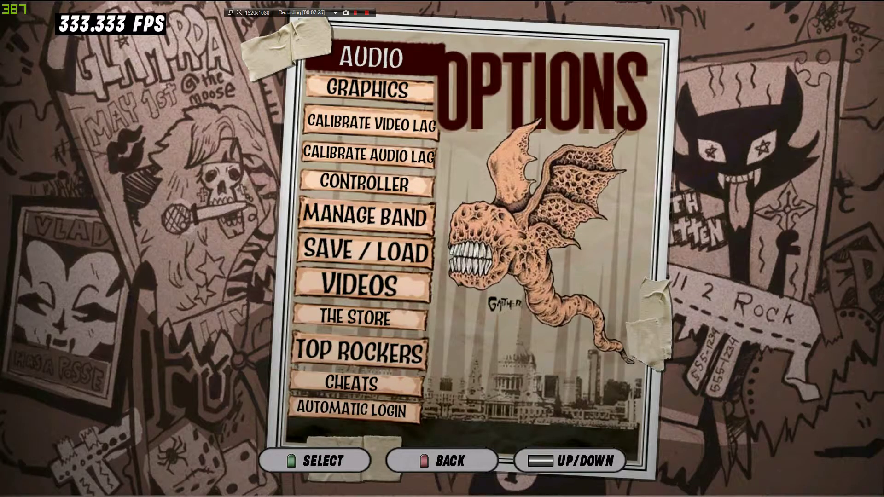
pyautogui.press('Escape')
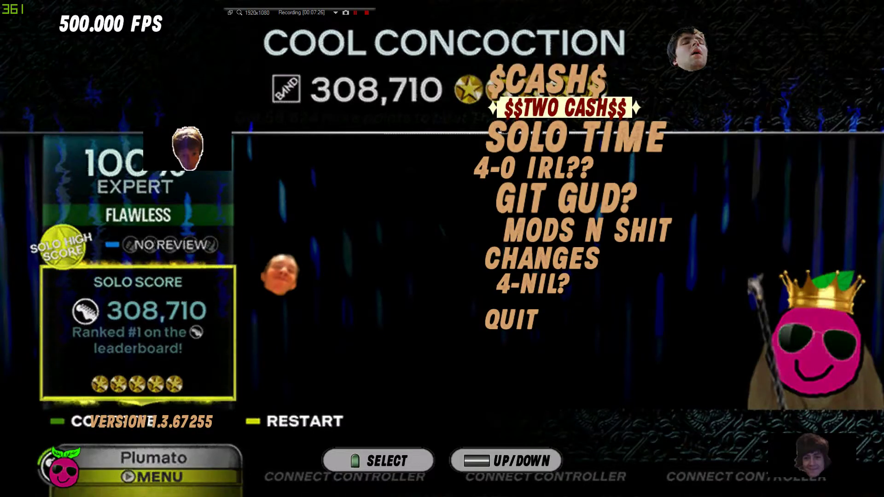
# - Open the SOLO TIME career setlist, switch to downloaded songs, and preview a song's difficulty
pyautogui.press('Down')
pyautogui.press('Return')
pyautogui.press('Down')
pyautogui.press('Return')
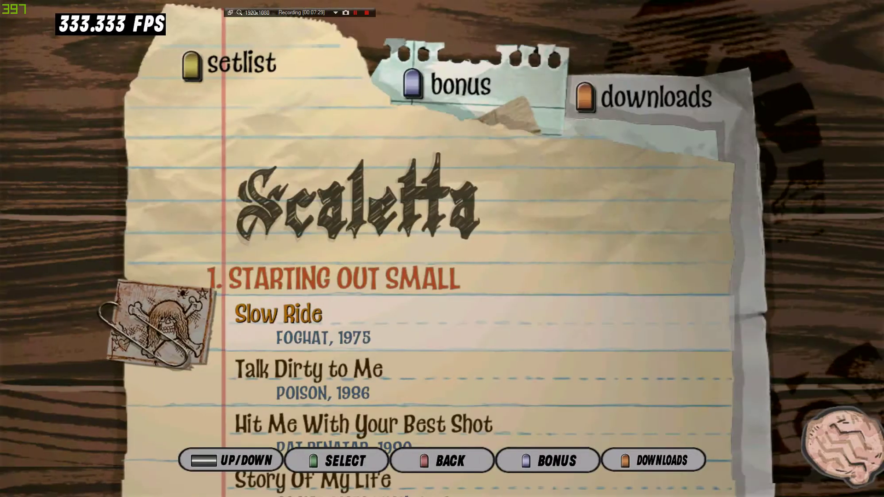
pyautogui.press('Down')
pyautogui.press('Down')
pyautogui.press('Down')
pyautogui.press('F5')
pyautogui.press('Return')
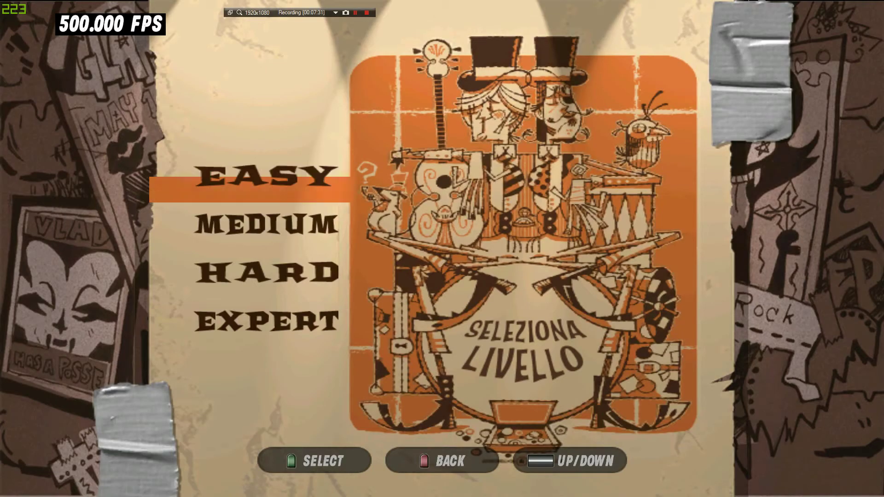
pyautogui.press('Down')
pyautogui.press('Return')
# - Open the Setlist Switcher from the GIT GUD? mod menu
pyautogui.press('Down')
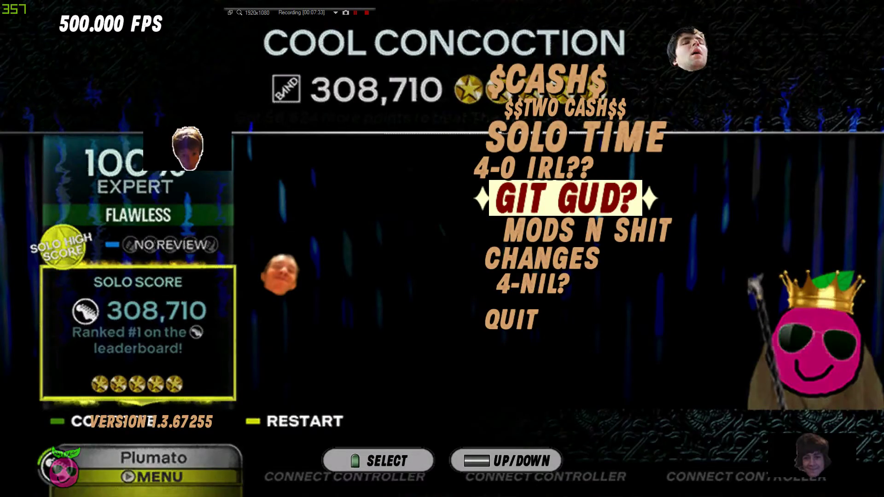
pyautogui.press('Return')
pyautogui.press('Down')
pyautogui.press('Down')
pyautogui.press('Up')
pyautogui.press('Return')
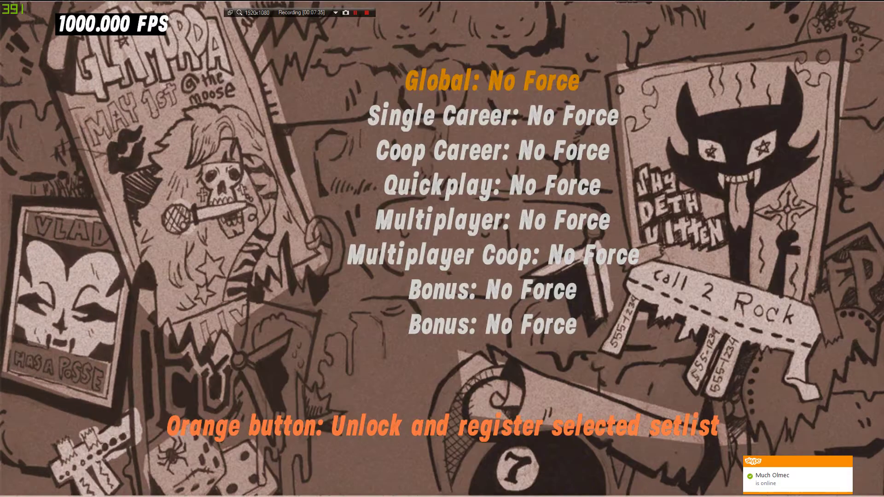
pyautogui.press('Up')
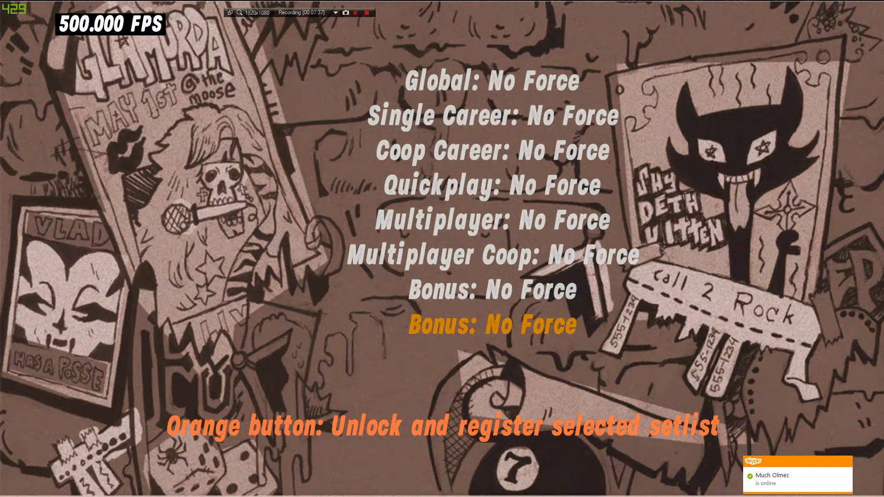
pyautogui.press('Up')
pyautogui.press('Down')
pyautogui.press('Down')
# - Set the Download setlist entry back to No Force and exit the mod menu, saving settings
pyautogui.press('Up')
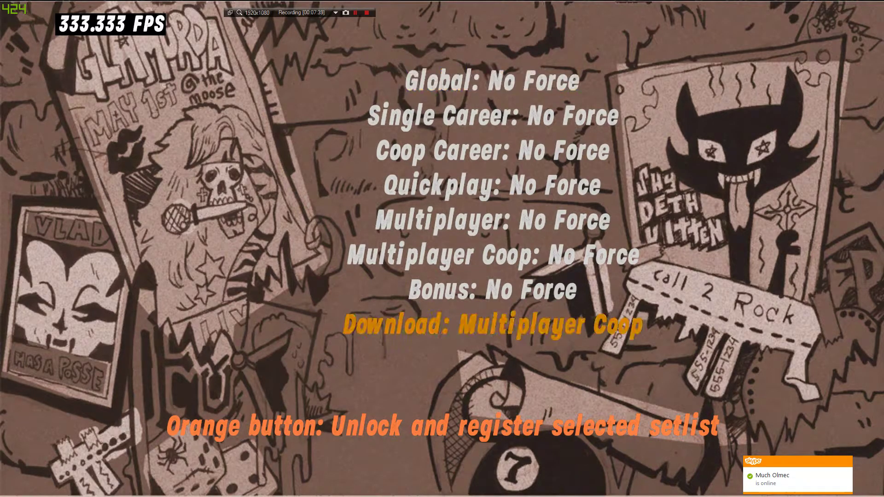
pyautogui.press('Right')
pyautogui.press('Right')
pyautogui.press('Left')
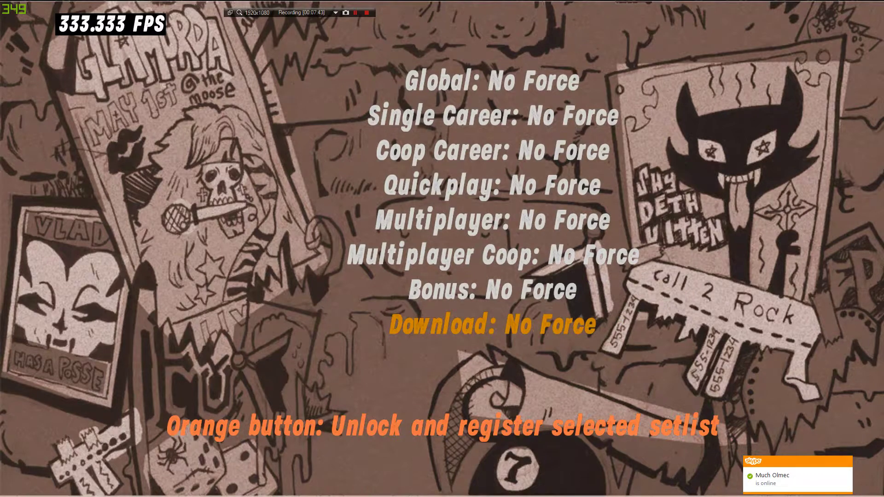
pyautogui.press('Up')
pyautogui.press('Up')
pyautogui.press('Up')
pyautogui.press('Up')
pyautogui.press('Up')
pyautogui.press('Escape')
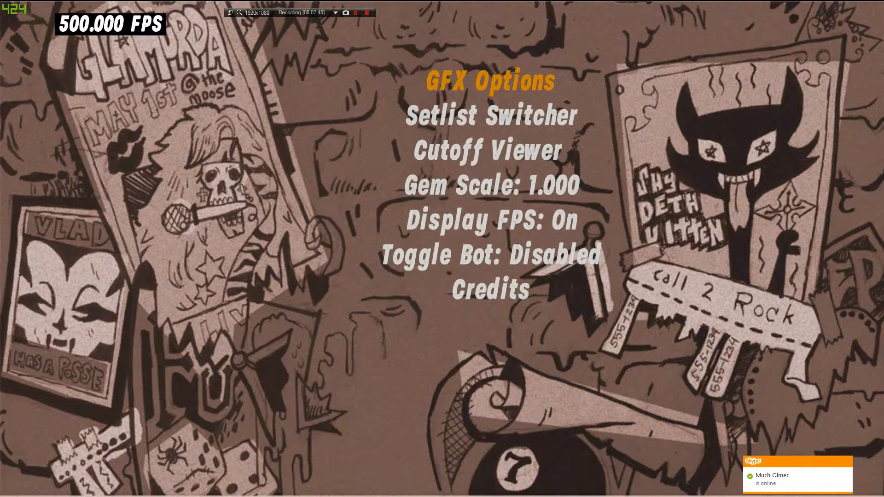
pyautogui.press('Up')
pyautogui.press('Escape')
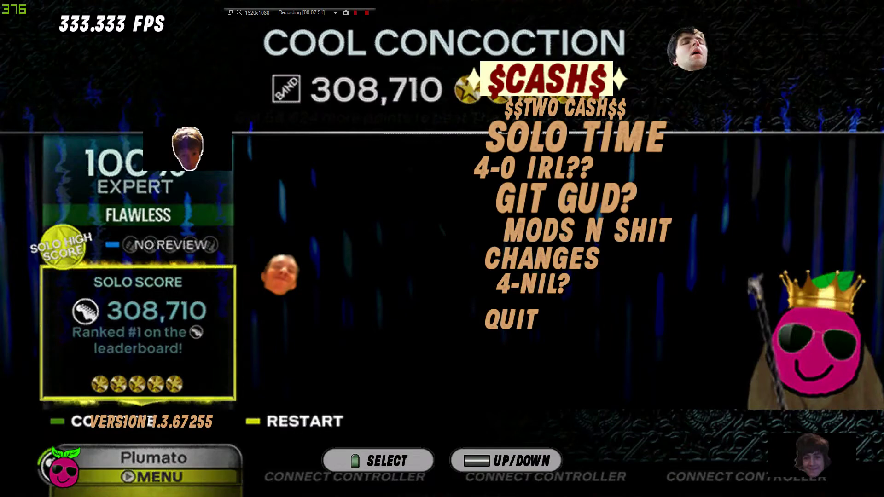
# - Open the career setlist and browse the Downloaded and Bonus song lists
pyautogui.press('Return')
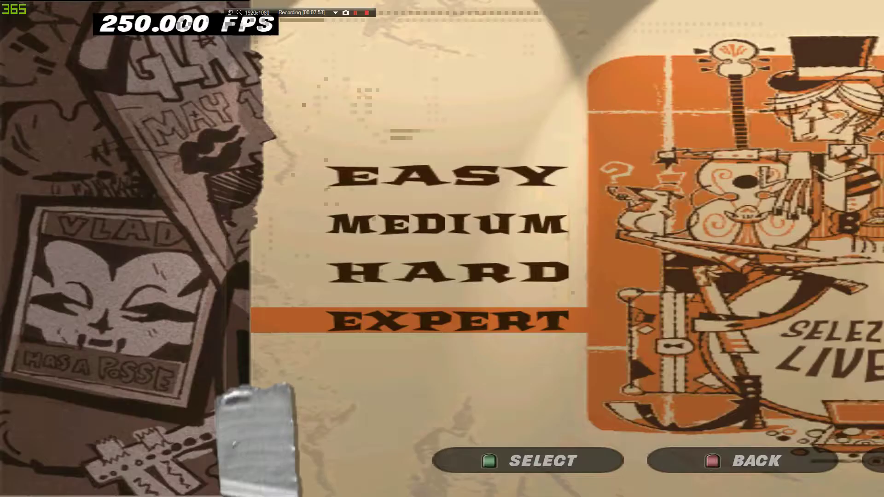
pyautogui.press('Return')
pyautogui.press('F5')
pyautogui.press('Down')
pyautogui.press('Down')
pyautogui.press('Down')
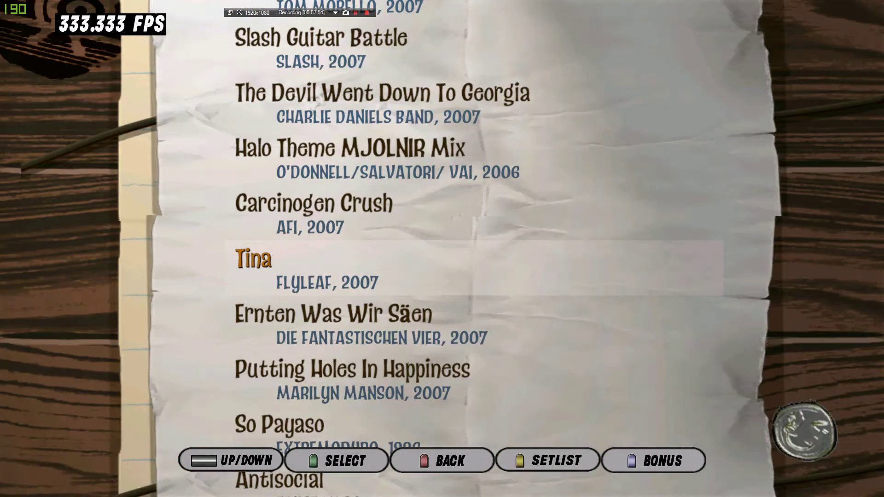
pyautogui.press('Down')
pyautogui.press('Down')
pyautogui.press('Down')
pyautogui.press('F4')
pyautogui.press('Up')
pyautogui.press('F5')
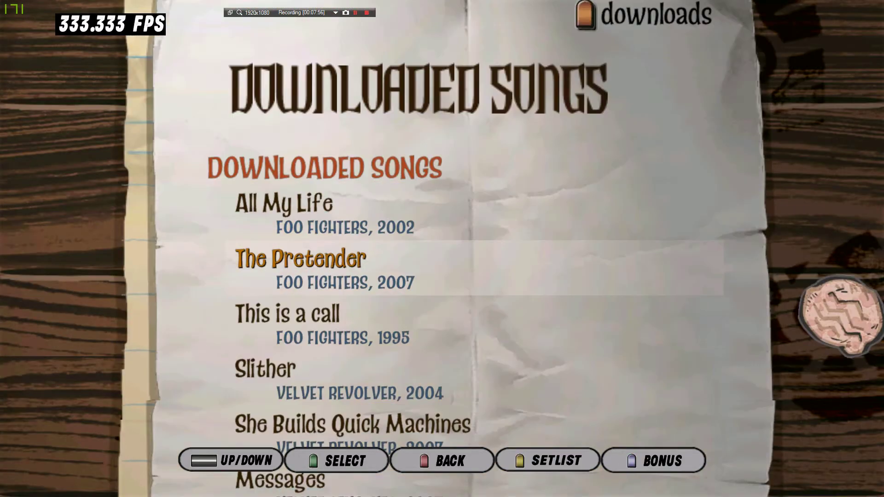
pyautogui.press('Down')
pyautogui.press('Down')
pyautogui.press('Down')
pyautogui.press('Down')
pyautogui.press('Down')
pyautogui.press('Down')
pyautogui.press('Down')
pyautogui.press('Down')
pyautogui.press('Down')
pyautogui.press('Down')
pyautogui.press('Down')
pyautogui.press('Down')
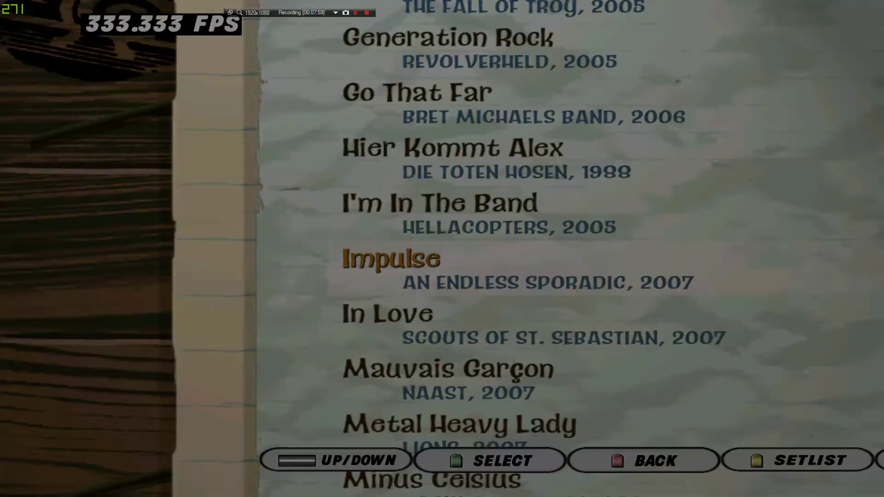
# - Open Impulse's difficulty select, then exit the game with Alt+F4 and confirm
pyautogui.press('Return')
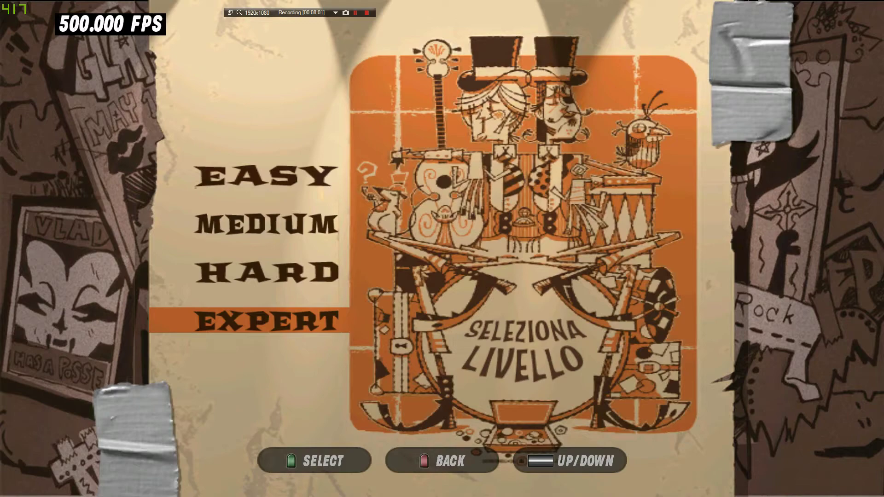
pyautogui.hotkey('alt', 'F4')
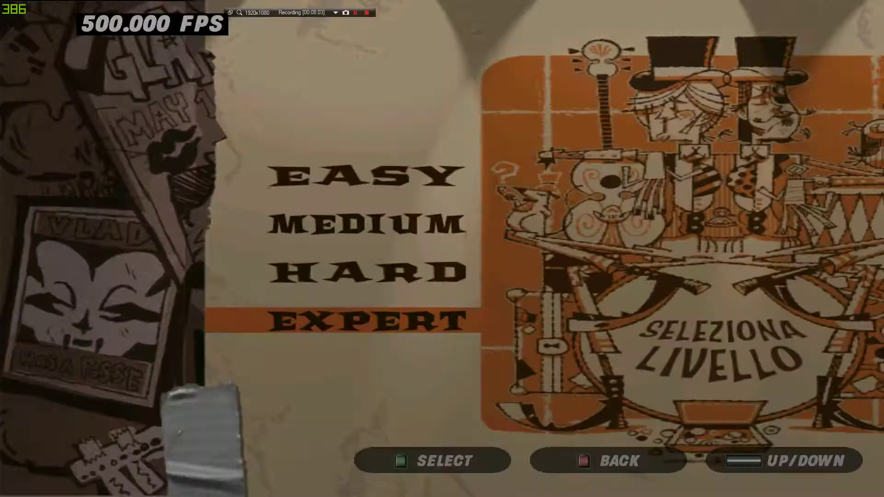
pyautogui.press('Return')
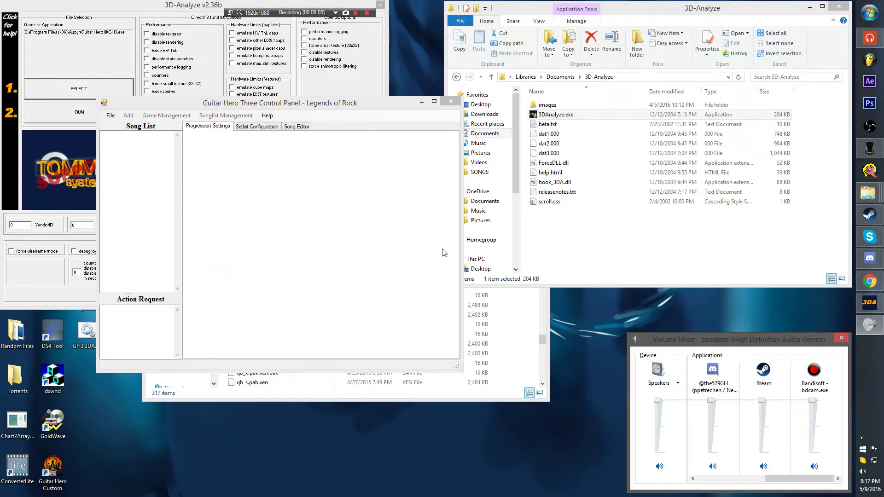
# - Pick a Guitar Hero III language from the GH3 helper's tray menu
pyautogui.click(863, 439)
pyautogui.rightClick(837, 408)
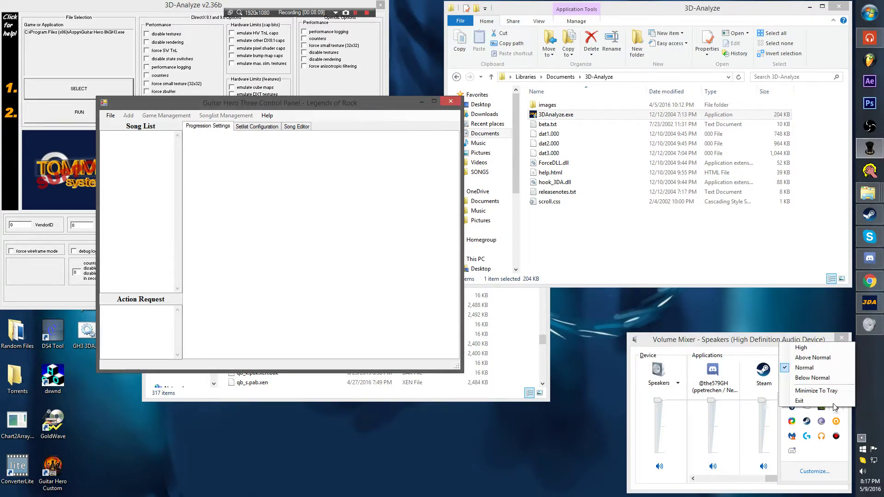
pyautogui.click(839, 413)
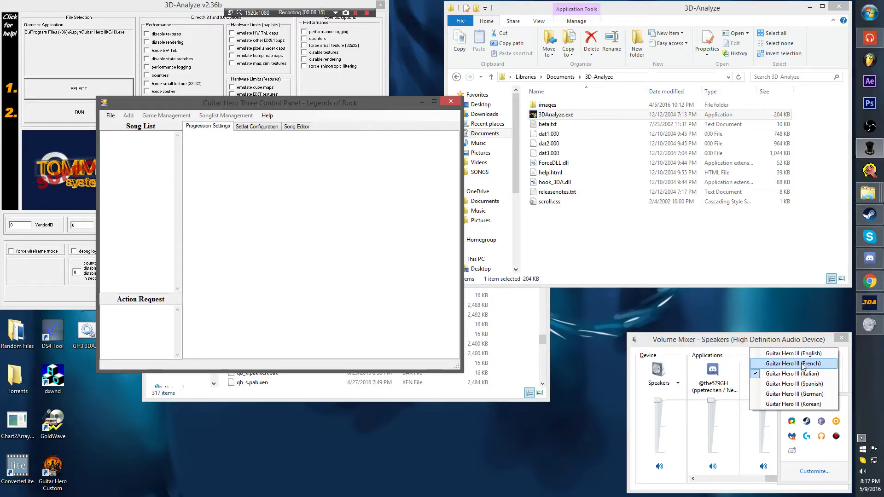
pyautogui.click(803, 364)
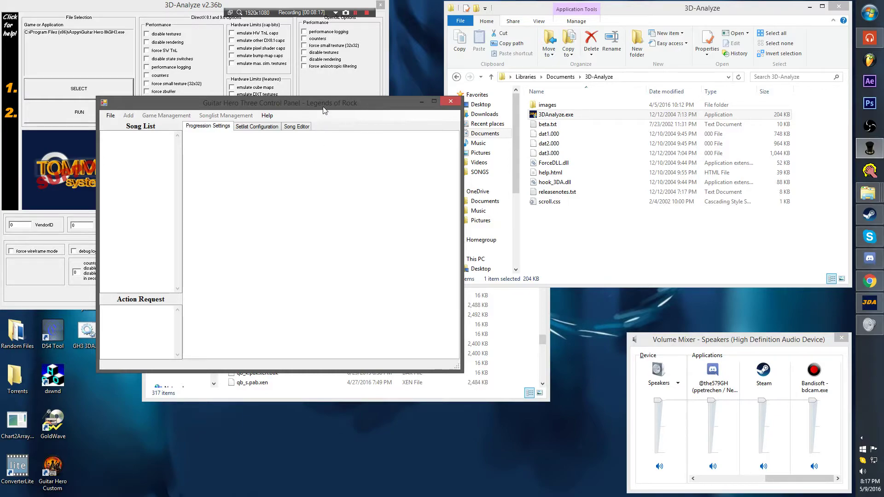
# - Rearrange the windows, select qb_g.pab.xen in the PAK folder, and bring 3D-Analyze's folder forward
pyautogui.moveTo(324, 110); pyautogui.dragTo(653, 80)
pyautogui.click(280, 324)
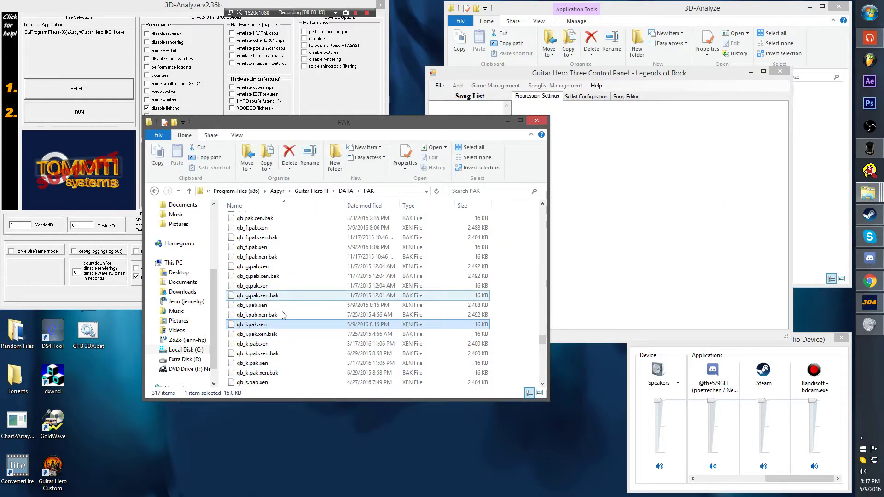
pyautogui.click(253, 270)
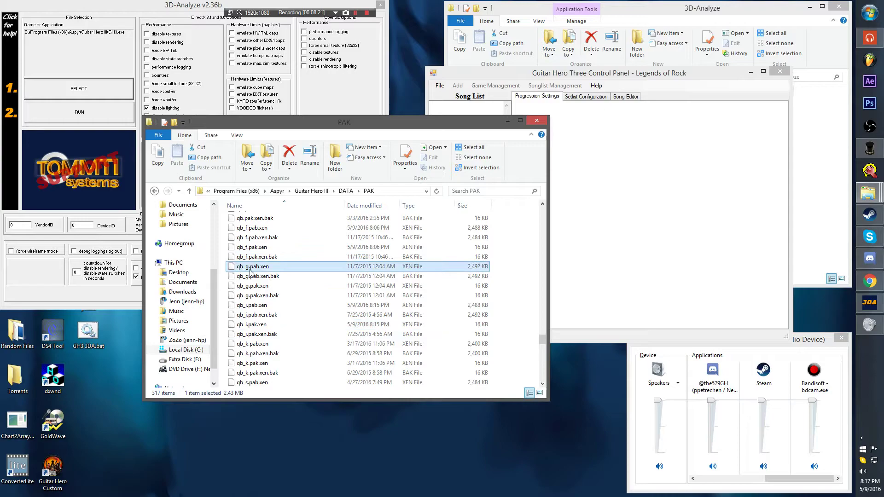
pyautogui.click(439, 88)
pyautogui.click(726, 6)
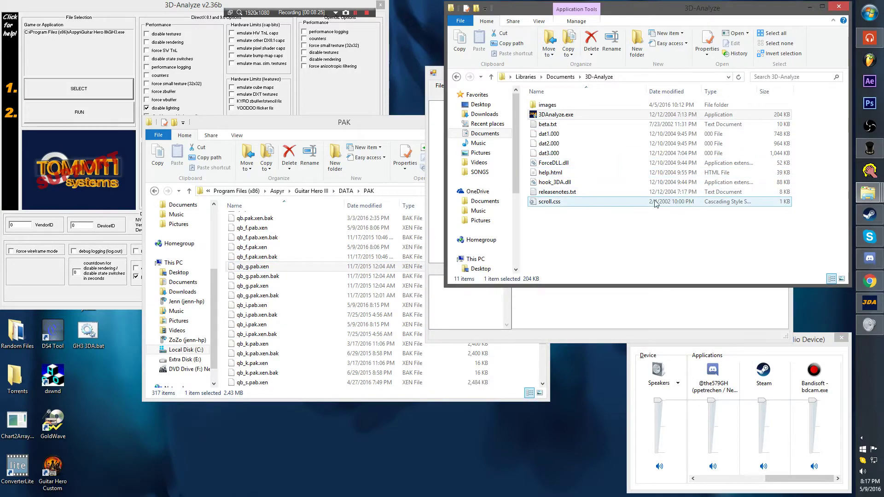
# - Open Documents > Aspyr > Guitar Hero III > Save, then the Control Panel's game-settings chooser
pyautogui.press('BackSpace')
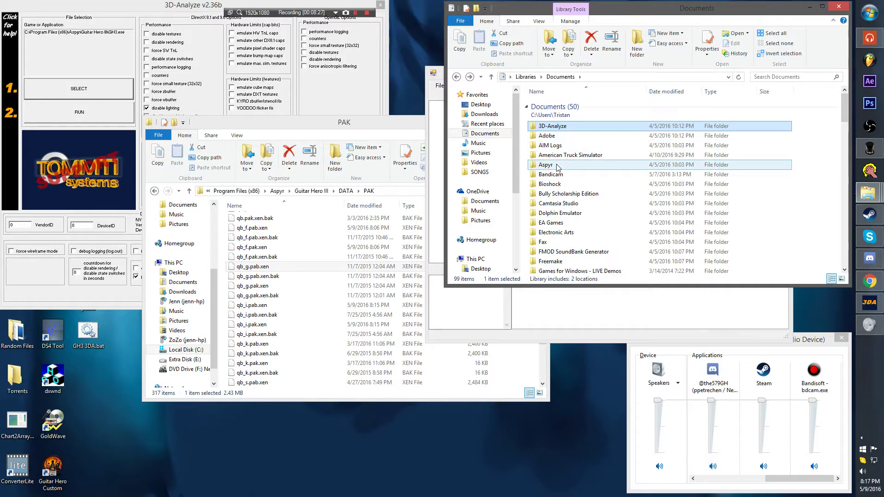
pyautogui.doubleClick(552, 165)
pyautogui.doubleClick(574, 106)
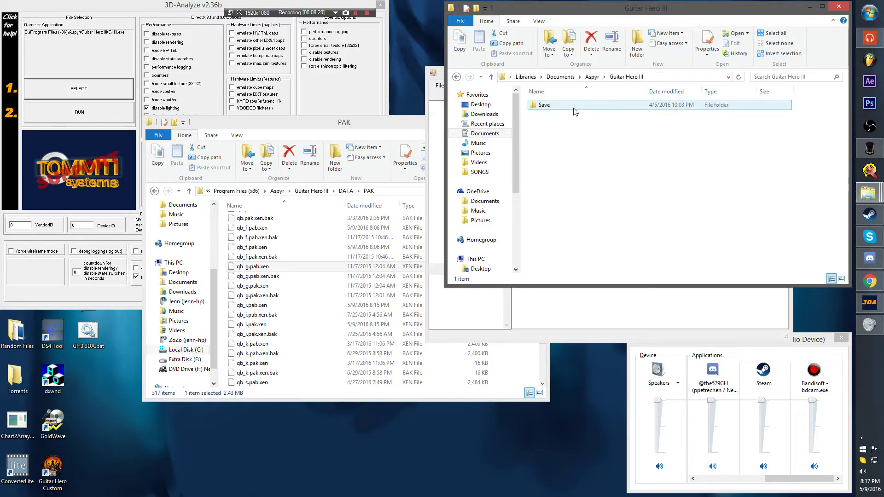
pyautogui.doubleClick(553, 106)
pyautogui.click(554, 114)
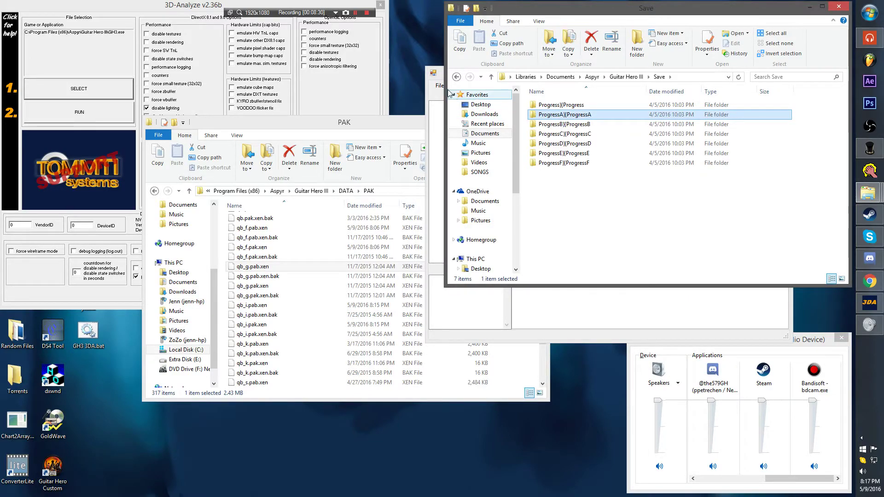
pyautogui.click(436, 87)
pyautogui.click(447, 98)
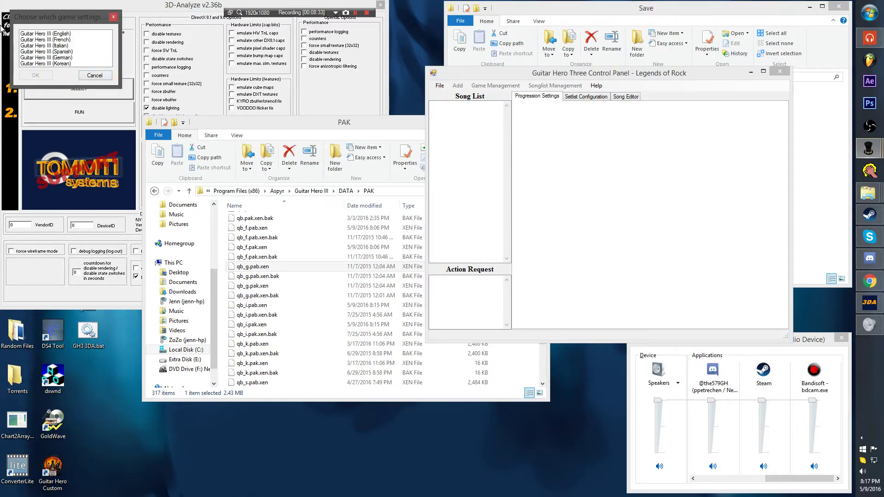
pyautogui.moveTo(54, 23); pyautogui.dragTo(778, 54)
pyautogui.moveTo(749, 15); pyautogui.dragTo(534, 19)
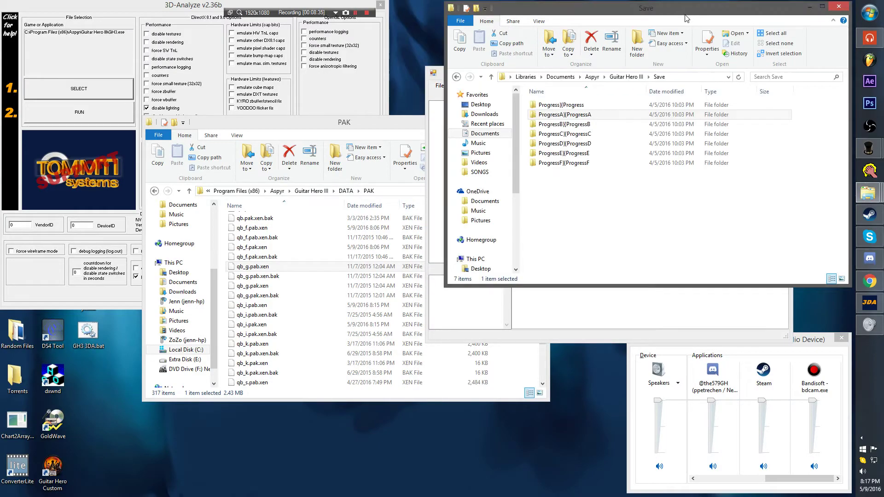
pyautogui.moveTo(785, 51); pyautogui.dragTo(431, 111)
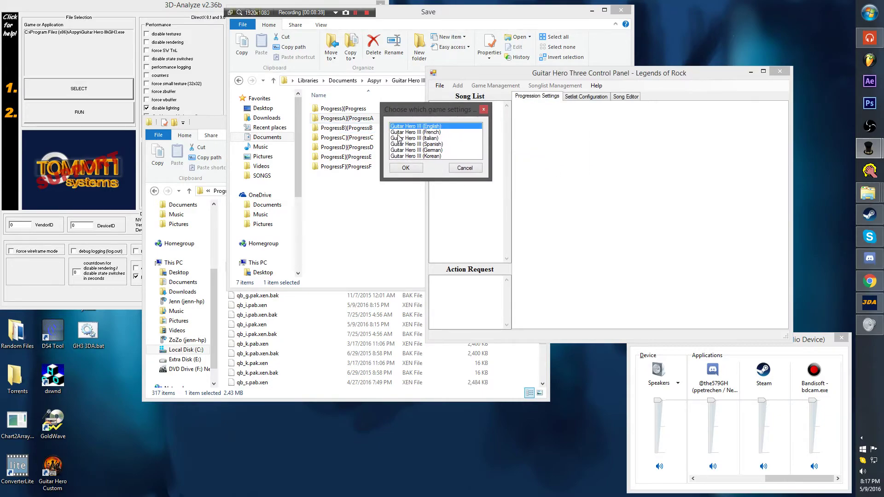
pyautogui.press('Down')
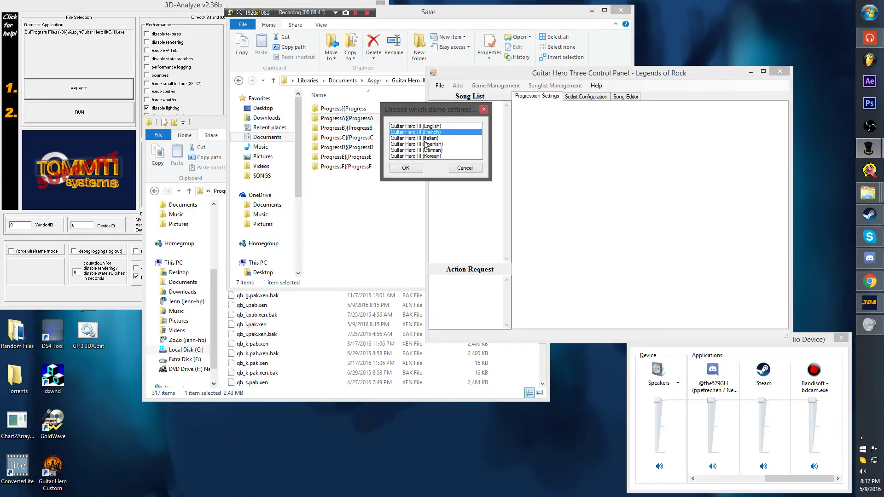
pyautogui.click(425, 144)
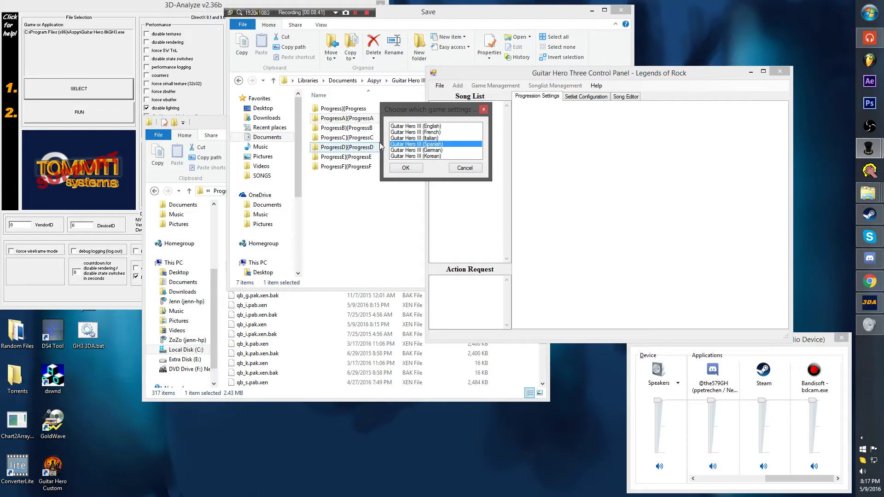
pyautogui.click(416, 144)
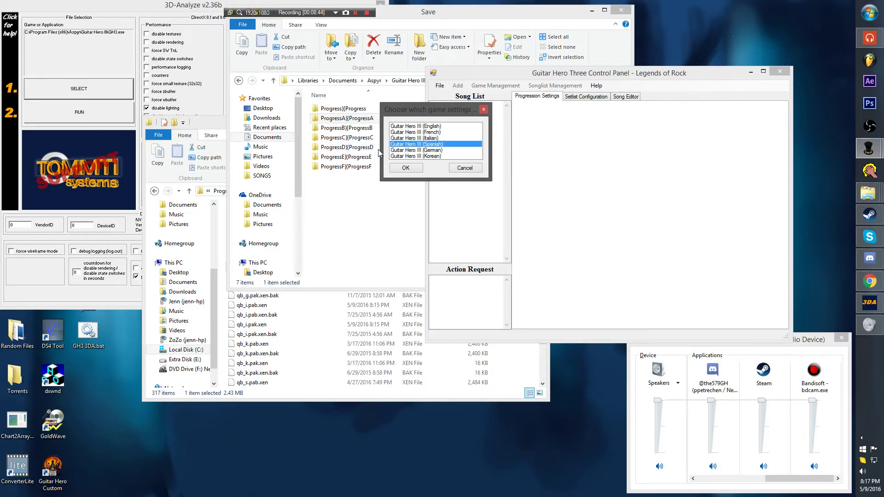
pyautogui.click(417, 149)
pyautogui.click(428, 156)
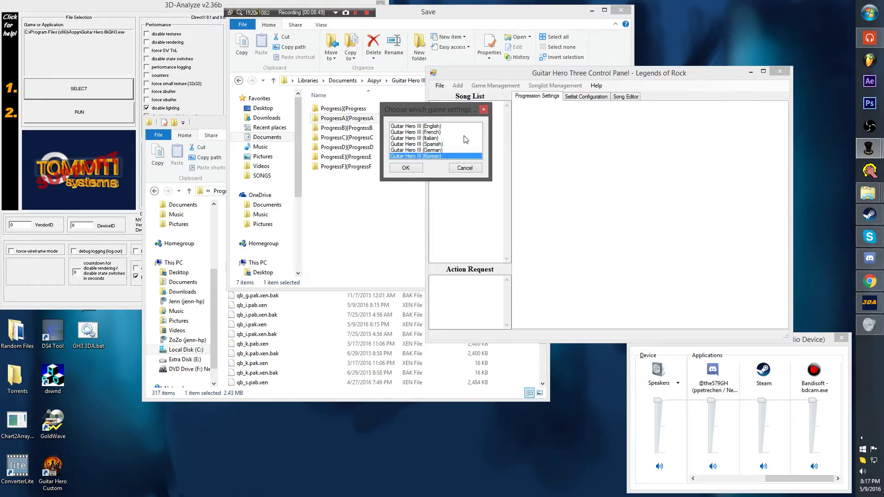
pyautogui.click(473, 168)
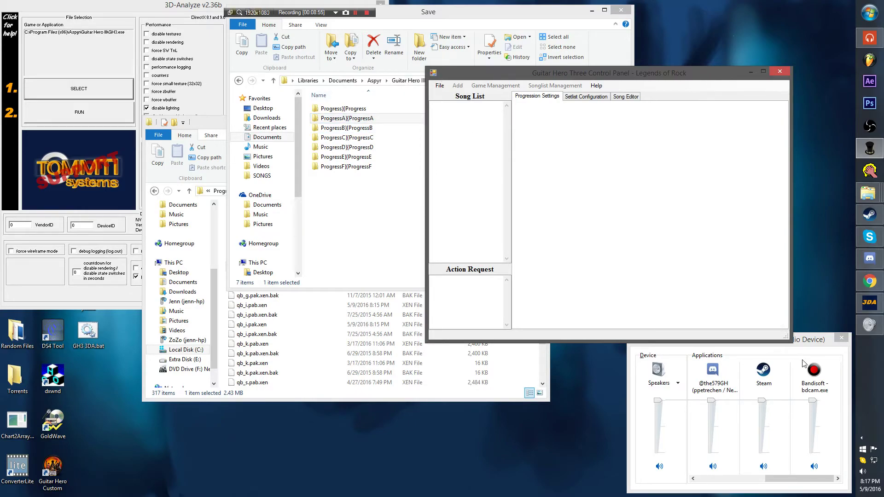
pyautogui.click(806, 485)
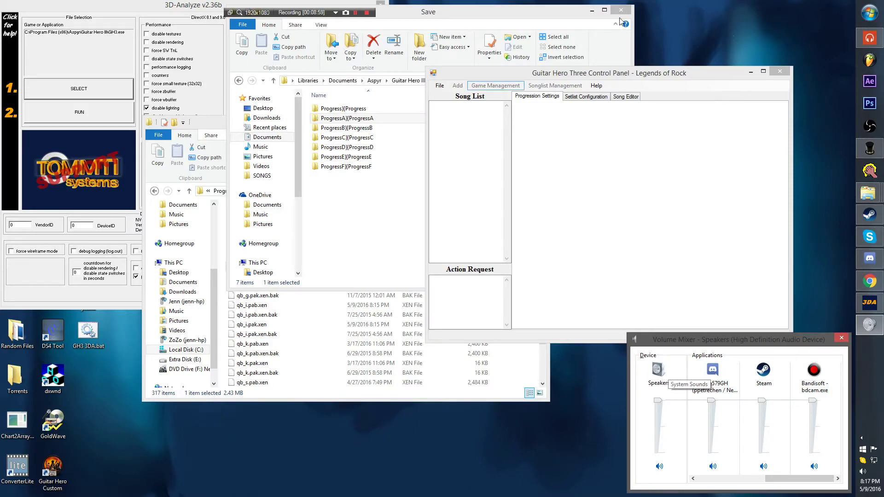
# - Back out of the Save folder and select Extra Disk (E:) in the navigation pane
pyautogui.click(544, 154)
pyautogui.press('BackSpace')
pyautogui.press('BackSpace')
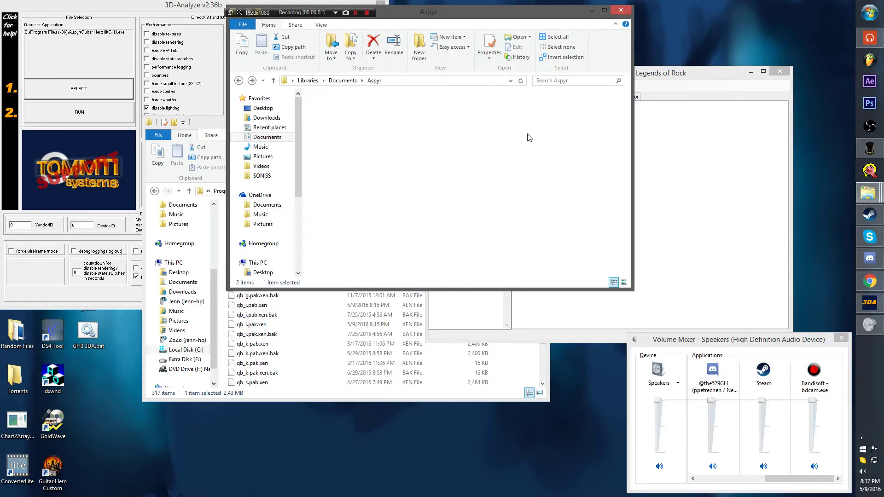
pyautogui.press('BackSpace')
pyautogui.press('BackSpace')
pyautogui.press('BackSpace')
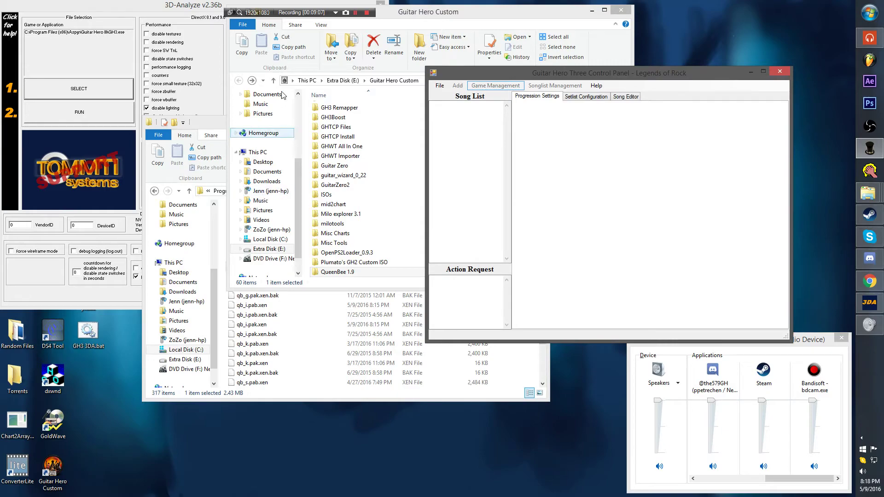
pyautogui.click(278, 250)
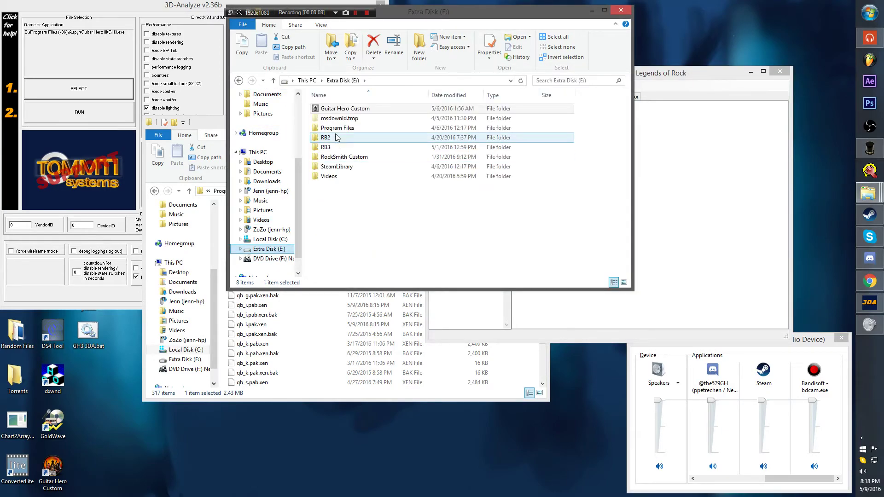
# - Open Guitar Hero Custom > FeedBack0.97b > Songs > Guitar Hero Van Halen > 1. Van Halen Intro > 01 - Panama
pyautogui.doubleClick(342, 110)
pyautogui.doubleClick(343, 226)
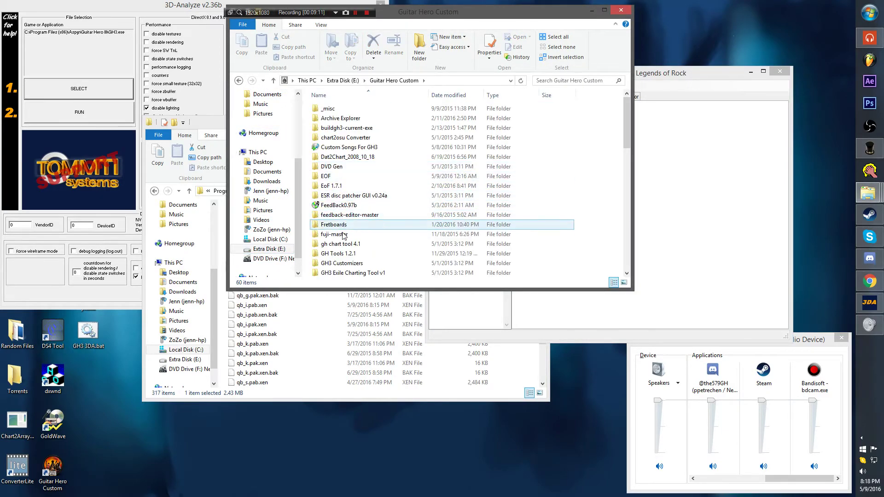
pyautogui.doubleClick(339, 205)
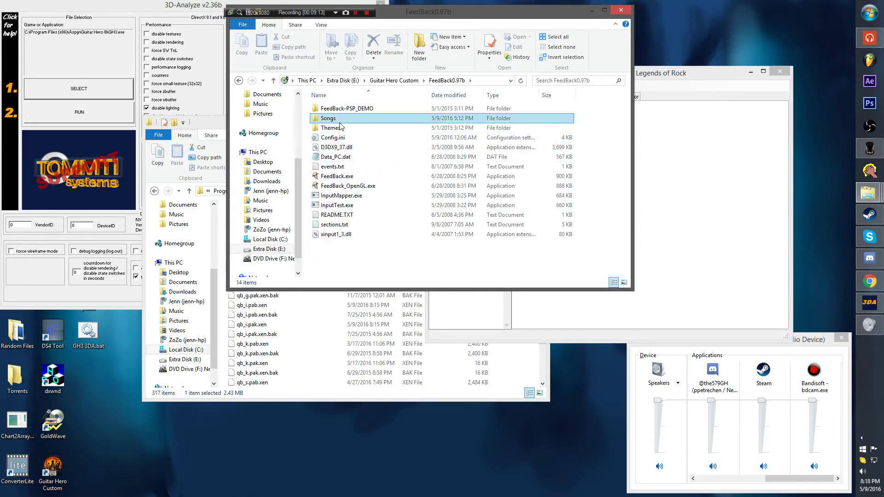
pyautogui.doubleClick(341, 122)
pyautogui.doubleClick(340, 127)
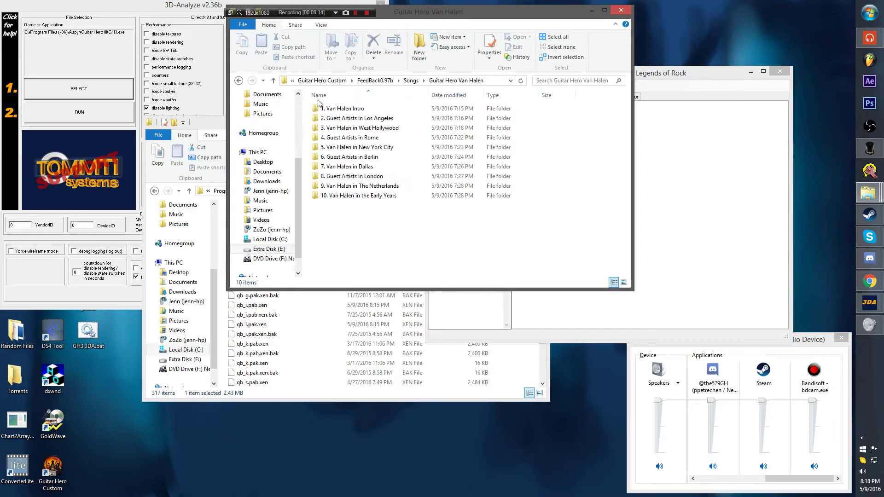
pyautogui.doubleClick(348, 112)
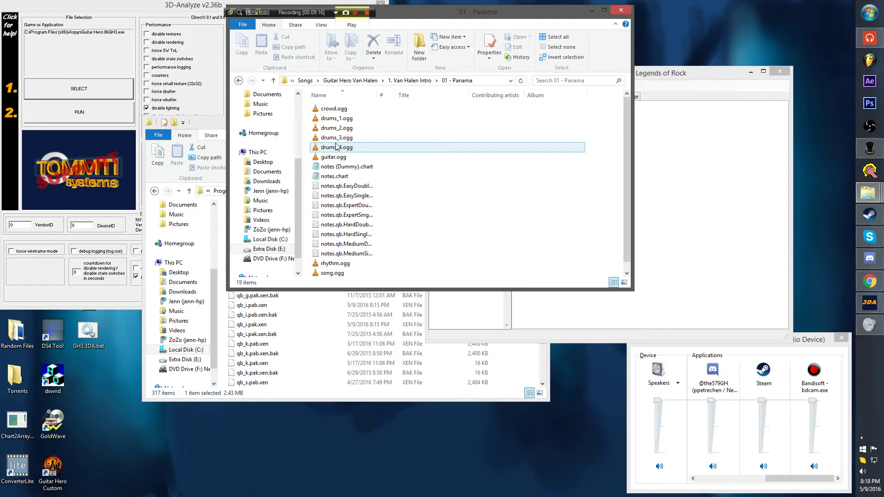
# - Inspect Panama's files, selecting crowd.ogg through notes.chart and the eight notes.qb files
pyautogui.click(333, 108)
pyautogui.keyDown('shift'); pyautogui.click(334, 175); pyautogui.keyUp('shift')
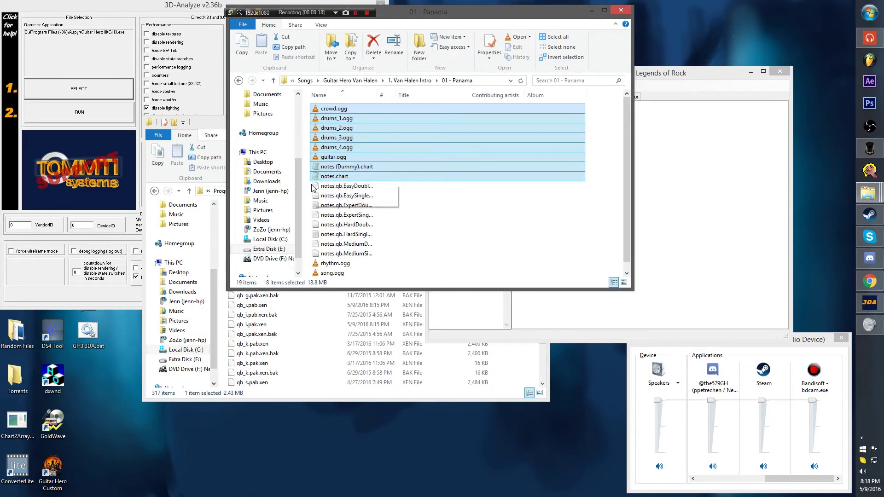
pyautogui.moveTo(313, 188); pyautogui.dragTo(409, 241)
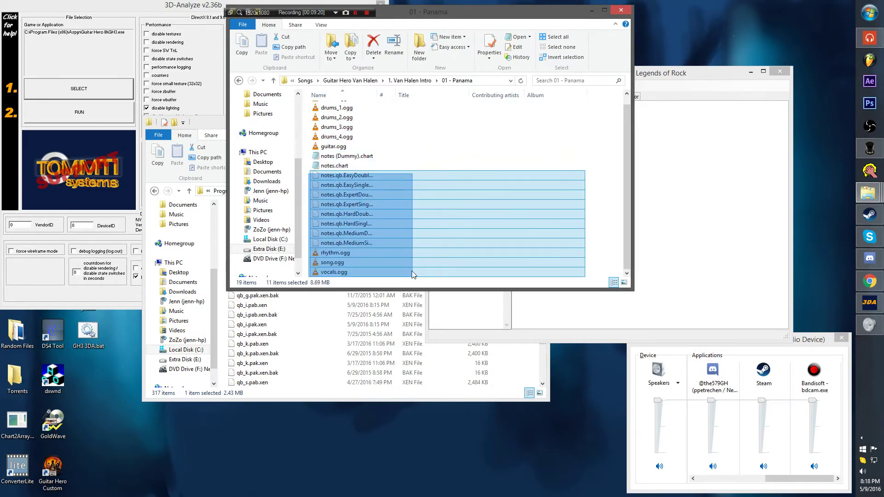
pyautogui.click(609, 244)
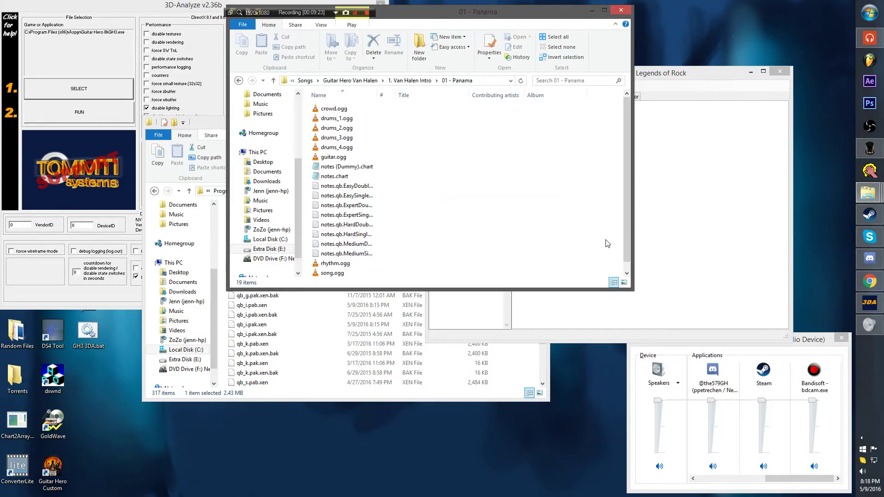
# - Back up to look over the Van Halen Intro songs and all ten Van Halen folders
pyautogui.press('BackSpace')
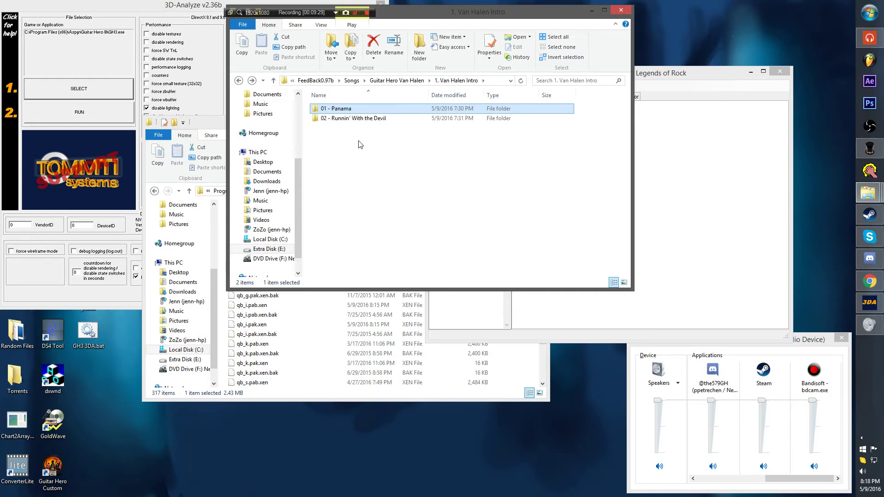
pyautogui.moveTo(452, 164); pyautogui.dragTo(325, 107)
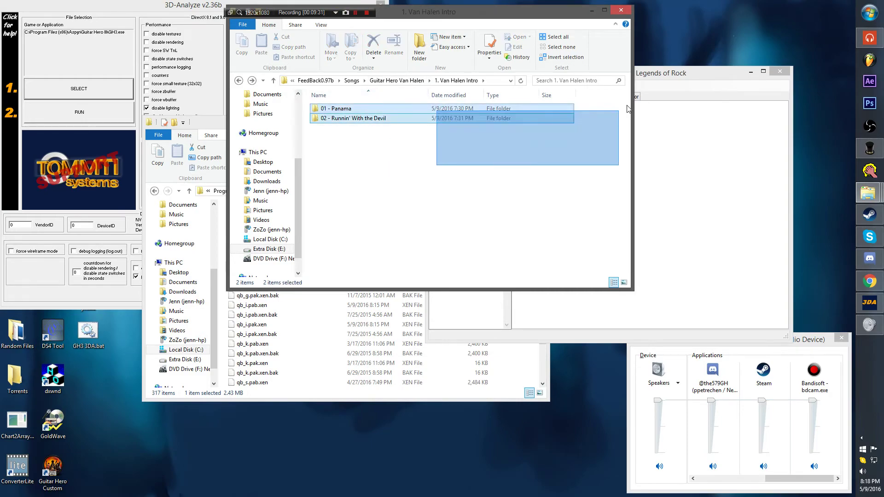
pyautogui.press('BackSpace')
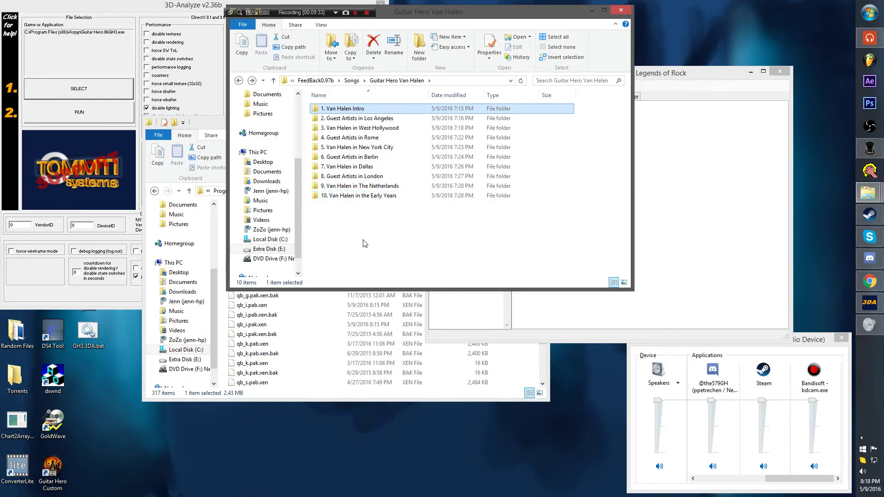
pyautogui.moveTo(362, 240); pyautogui.dragTo(381, 164)
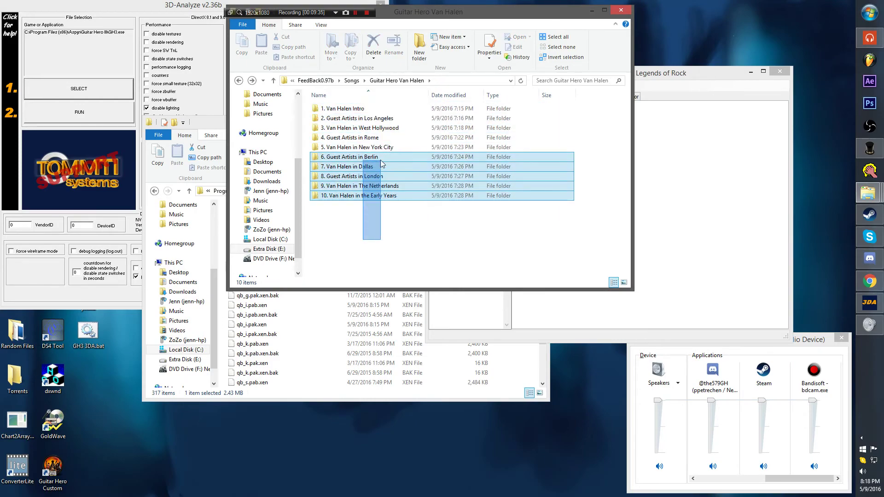
pyautogui.moveTo(381, 164)
pyautogui.mouseDown()
pyautogui.moveTo(486, 227)
pyautogui.moveTo(354, 105)
pyautogui.mouseUp()
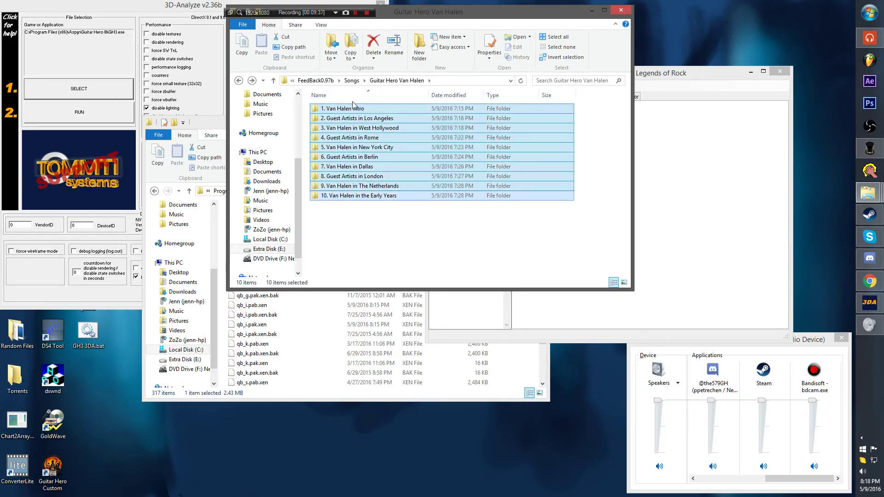
# - Reopen the Panama folder and select its eight notes.qb files
pyautogui.doubleClick(345, 109)
pyautogui.click(364, 195)
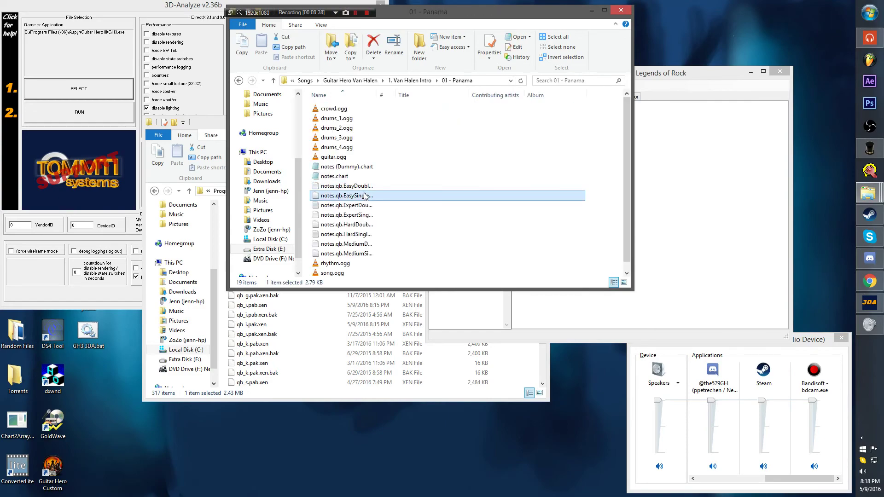
pyautogui.moveTo(313, 183); pyautogui.dragTo(721, 224)
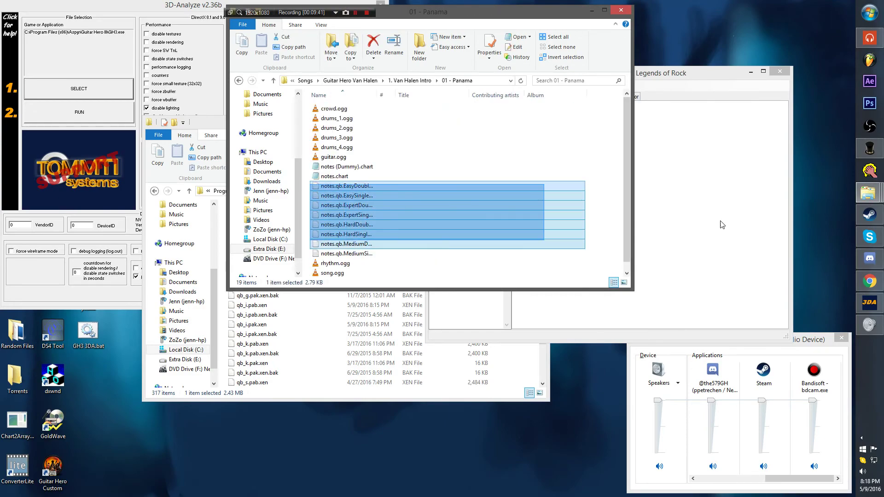
pyautogui.moveTo(722, 224); pyautogui.dragTo(475, 254)
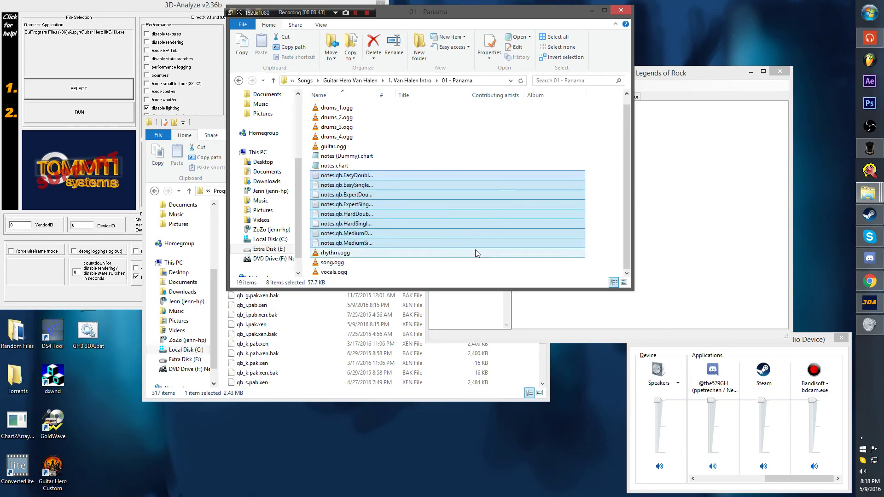
pyautogui.click(305, 200)
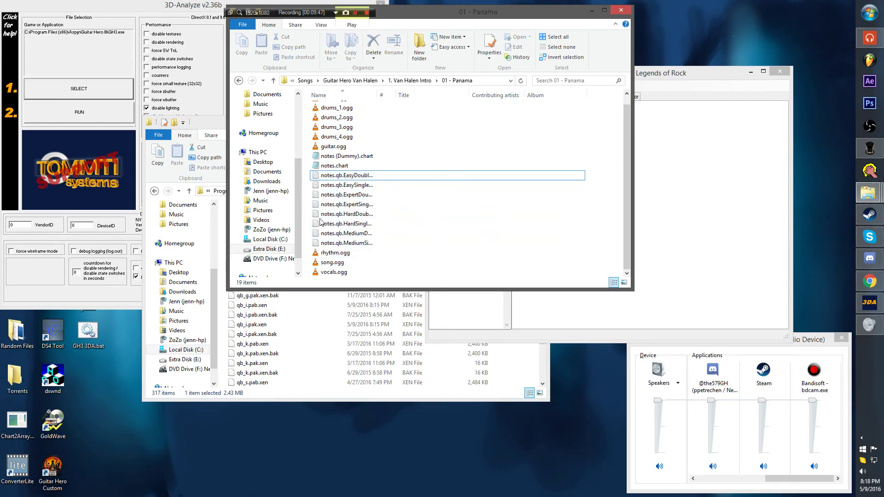
# - Return to 1. Van Halen Intro, reposition its window, and close 3D-Analyze
pyautogui.press('BackSpace')
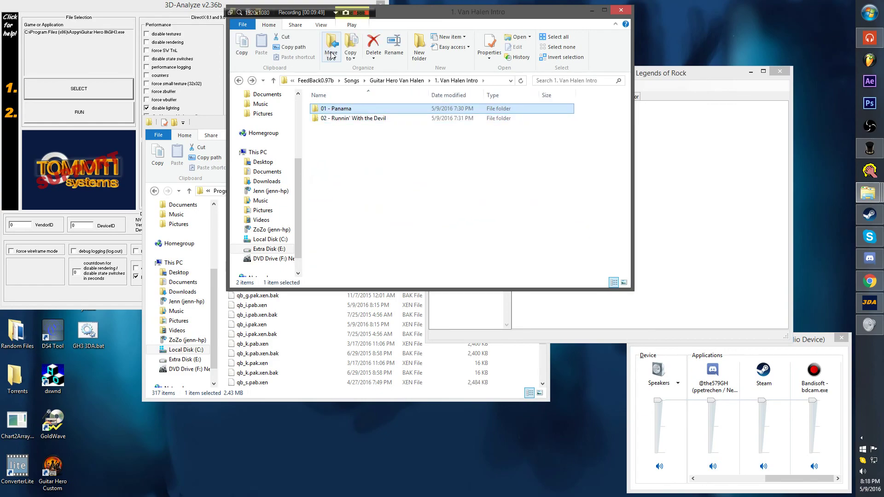
pyautogui.moveTo(595, 12)
pyautogui.mouseDown()
pyautogui.moveTo(658, 46)
pyautogui.moveTo(701, 48)
pyautogui.mouseUp()
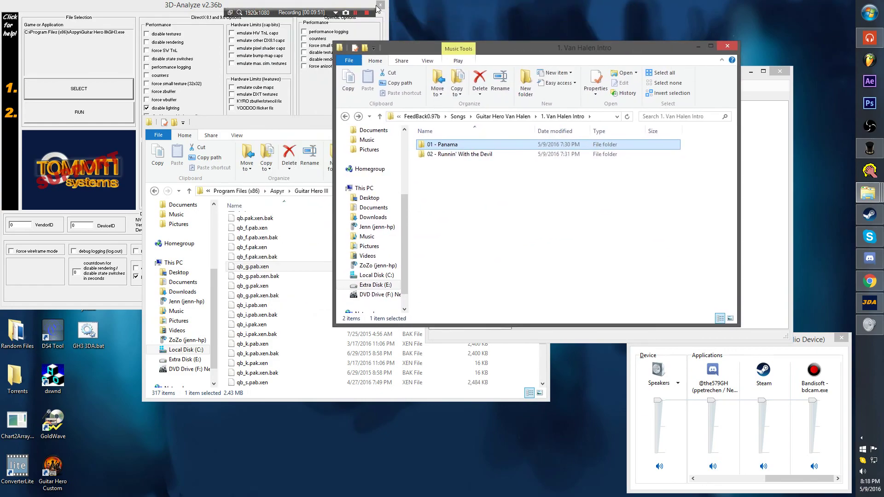
pyautogui.click(380, 5)
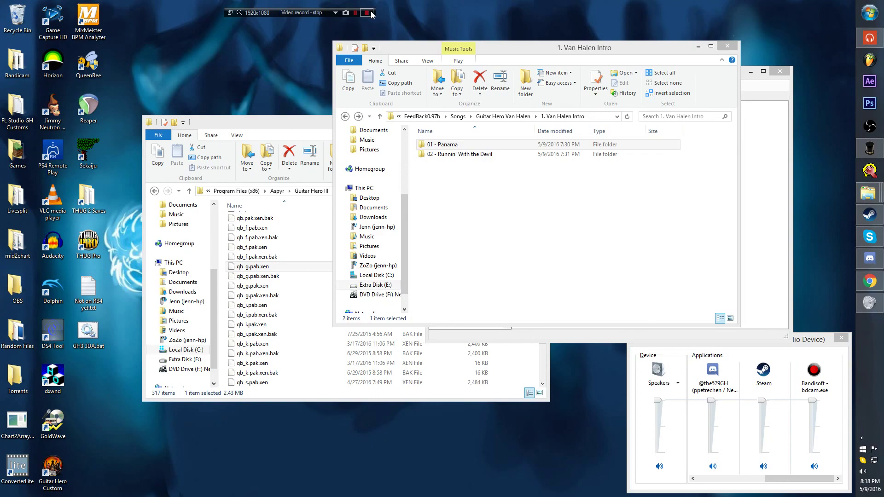